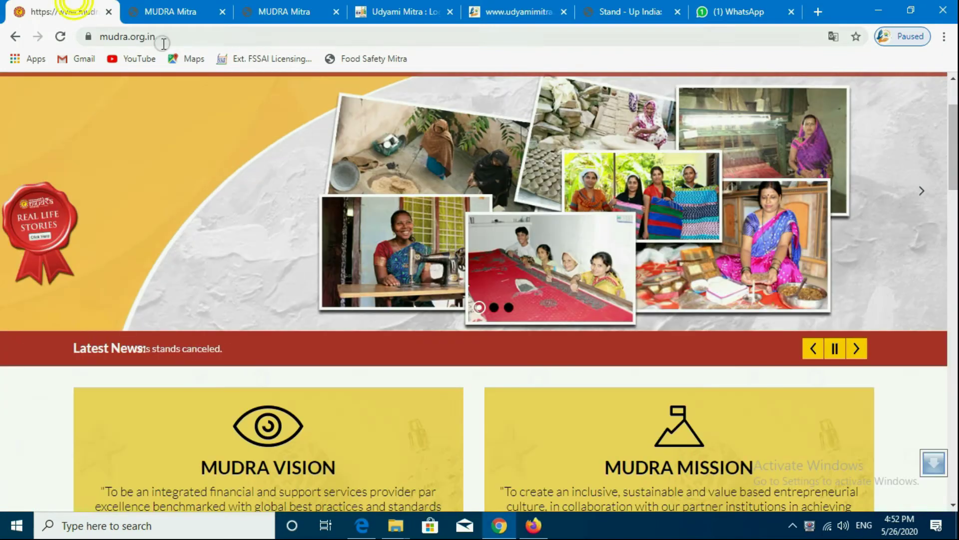
Look through the open loan sites: mudra.org.in, mudramitra.in and its login page, the SIDBI login page, udyamimitra.in and standupmitra.in.
{"action": "left_click", "coordinate": [65, 12]}
{"action": "left_click", "coordinate": [167, 37]}
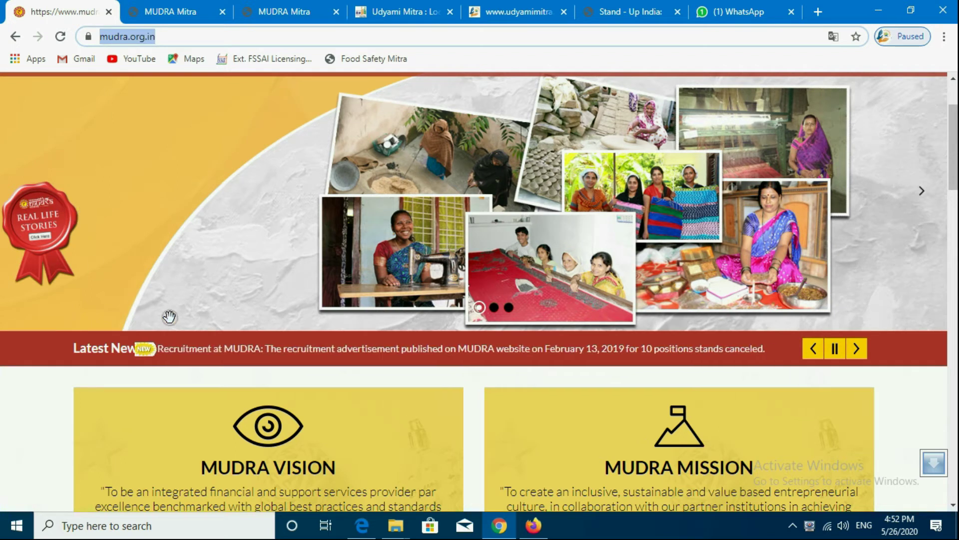
{"action": "scroll", "coordinate": [169, 316], "scroll_direction": "down", "scroll_amount": 5}
{"action": "scroll", "coordinate": [170, 317], "scroll_direction": "down", "scroll_amount": 2}
{"action": "scroll", "coordinate": [170, 317], "scroll_direction": "up", "scroll_amount": 5}
{"action": "left_click", "coordinate": [170, 12]}
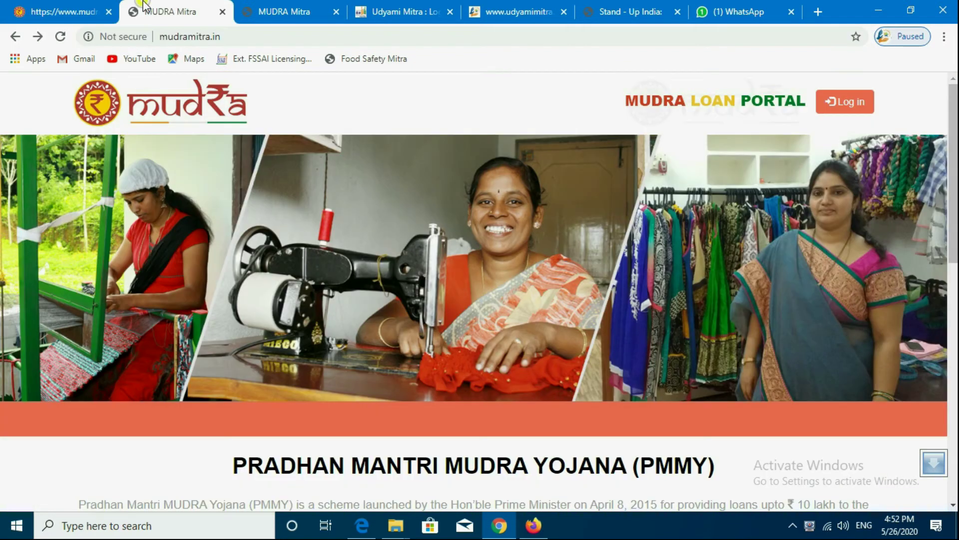
{"action": "left_click", "coordinate": [232, 36]}
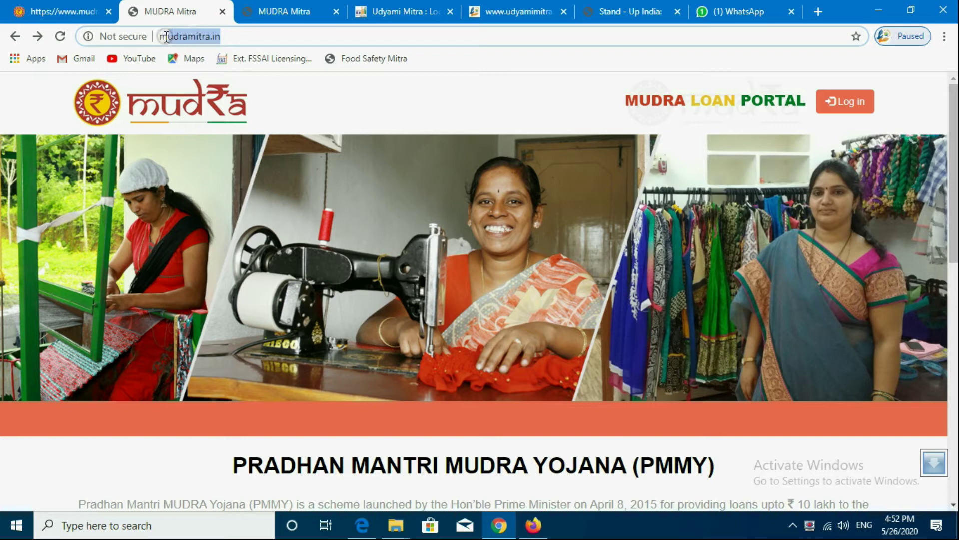
{"action": "left_click", "coordinate": [272, 11]}
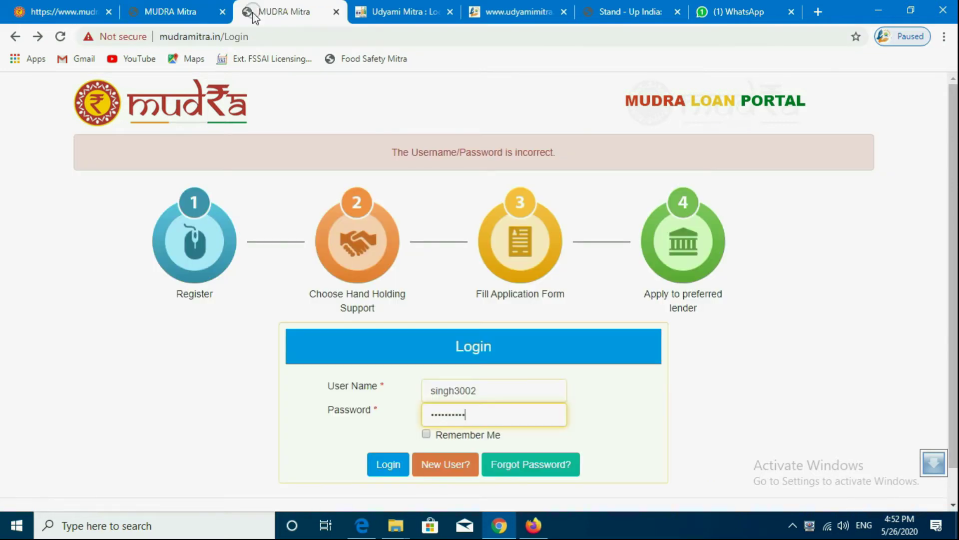
{"action": "left_click", "coordinate": [376, 11]}
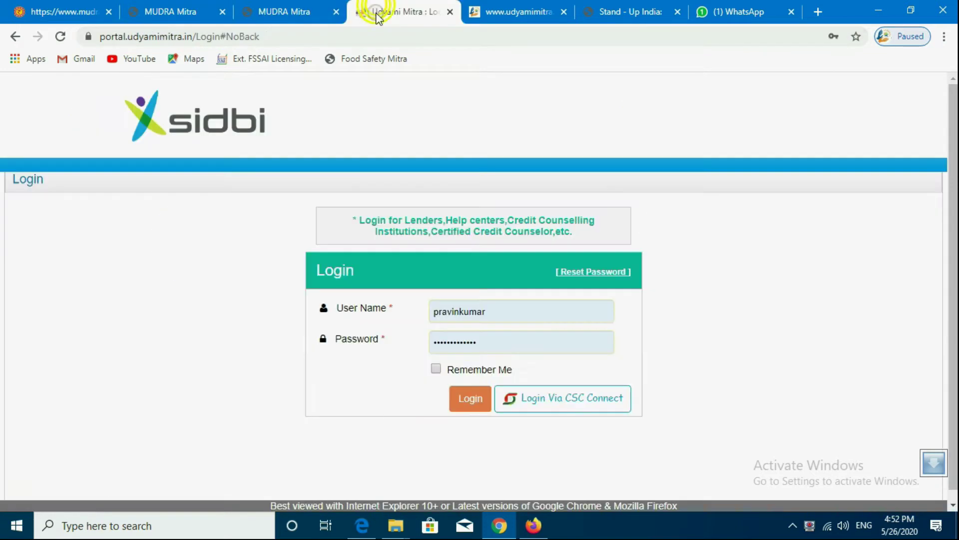
{"action": "left_click", "coordinate": [507, 11]}
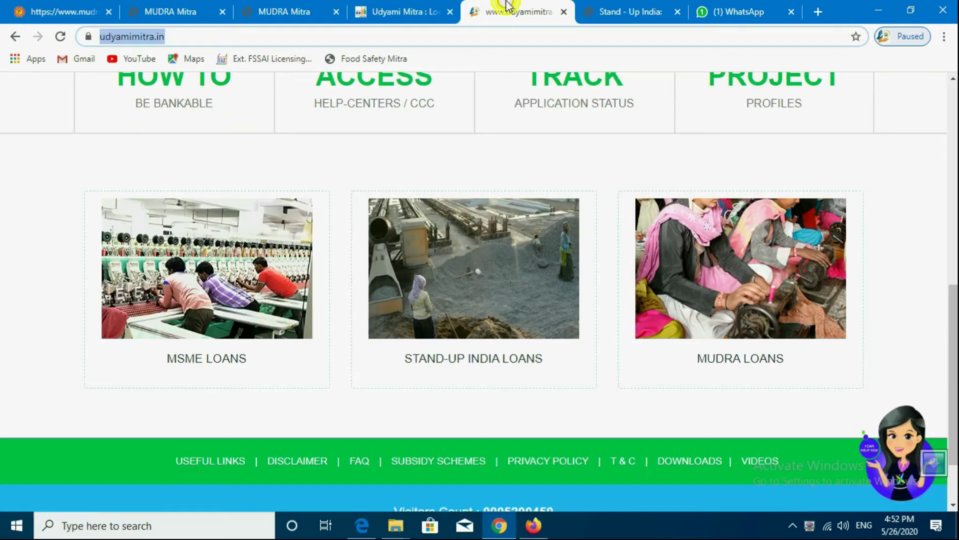
{"action": "left_click", "coordinate": [618, 7]}
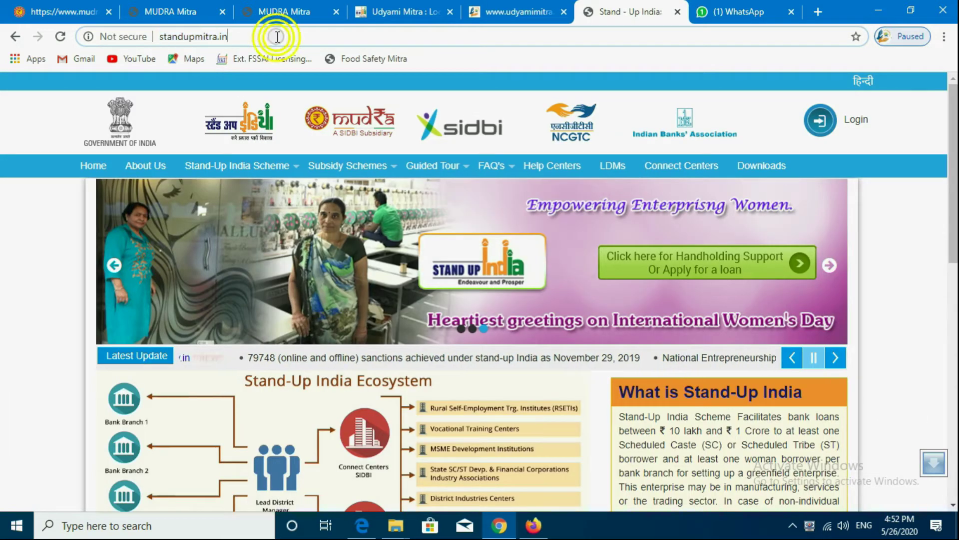
Close the SIDBI Udyami Mitra login page.
{"action": "left_click", "coordinate": [425, 7]}
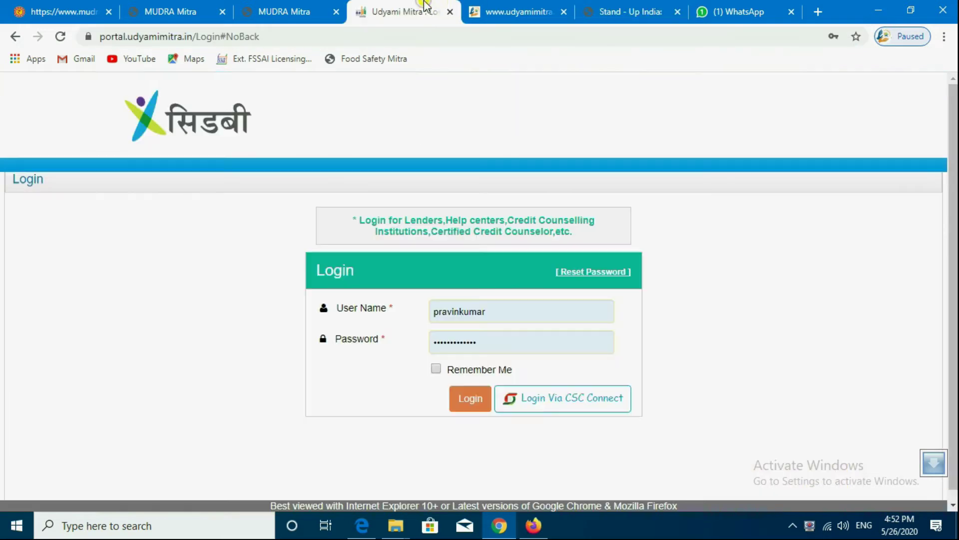
{"action": "left_click", "coordinate": [450, 11]}
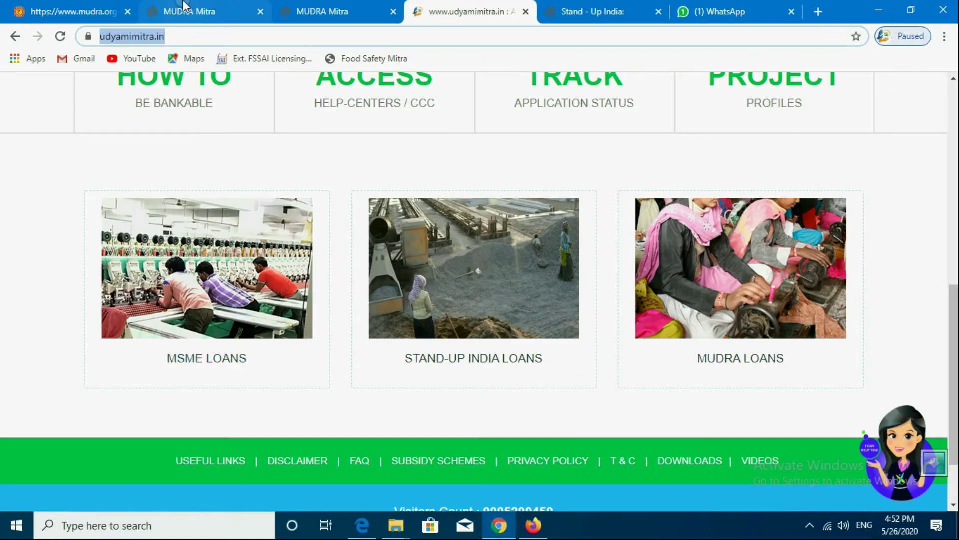
Read the Pradhan Mantri MUDRA Yojana description and the Shishu, Kishor and Tarun loan limits on mudramitra.in.
{"action": "left_click", "coordinate": [55, 7]}
{"action": "left_click", "coordinate": [220, 7]}
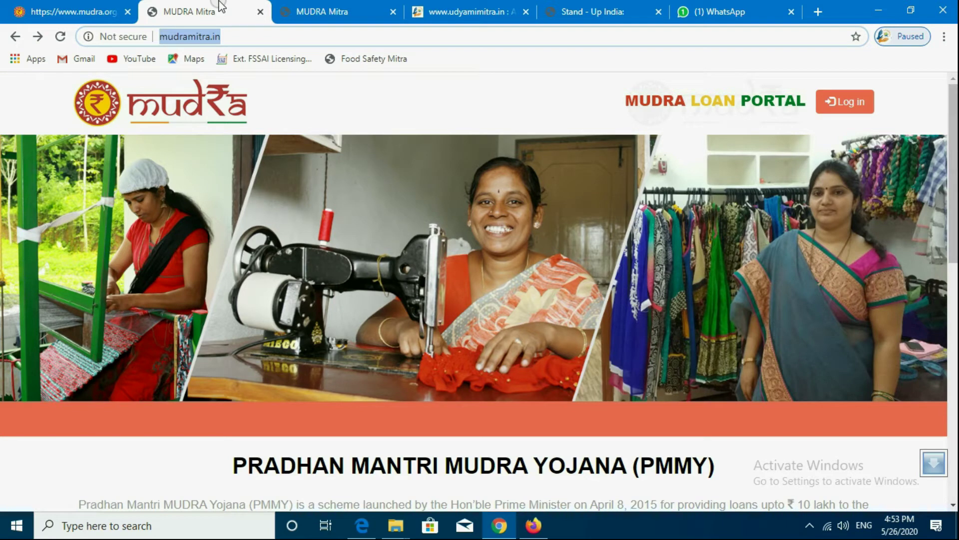
{"action": "left_click", "coordinate": [336, 34]}
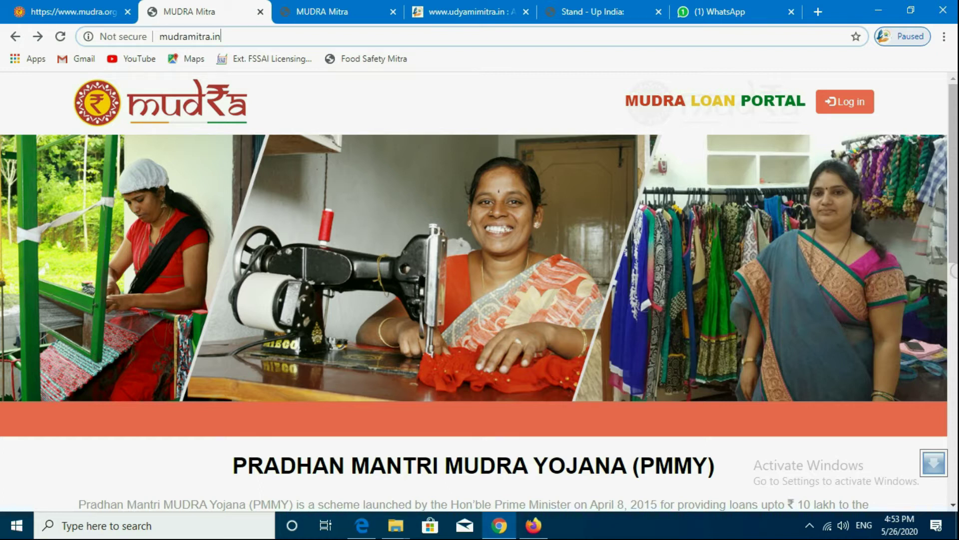
{"action": "left_click_drag", "start_coordinate": [955, 130], "coordinate": [955, 280]}
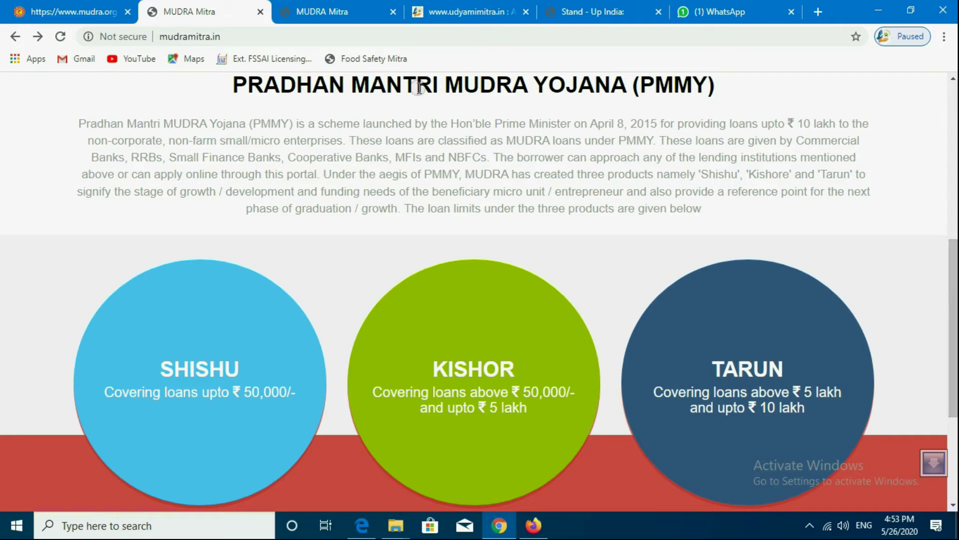
Log in to the MUDRA loan portal with the applicant's user name and account password.
{"action": "left_click", "coordinate": [322, 7]}
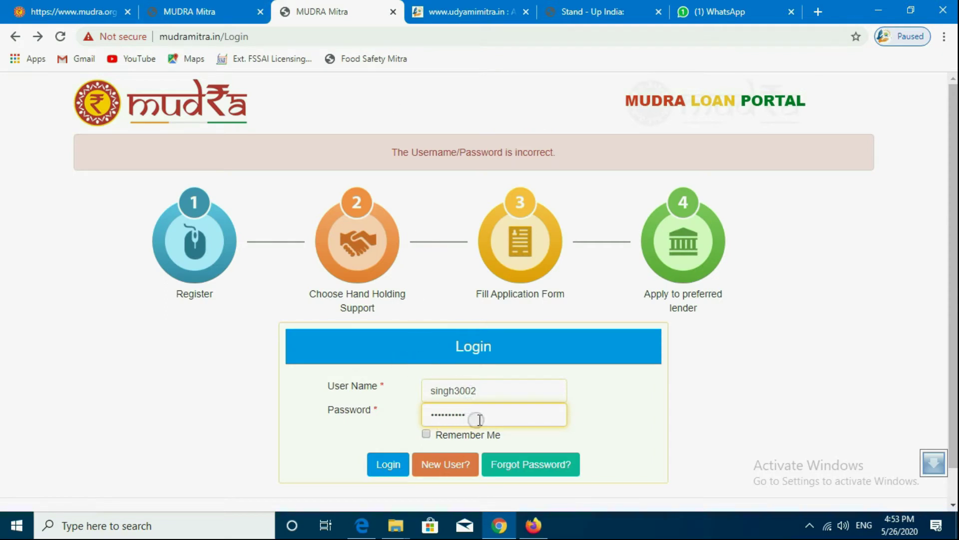
{"action": "left_click", "coordinate": [489, 390]}
{"action": "left_click_drag", "start_coordinate": [496, 391], "coordinate": [452, 392]}
{"action": "left_click", "coordinate": [504, 417]}
{"action": "left_click", "coordinate": [390, 471]}
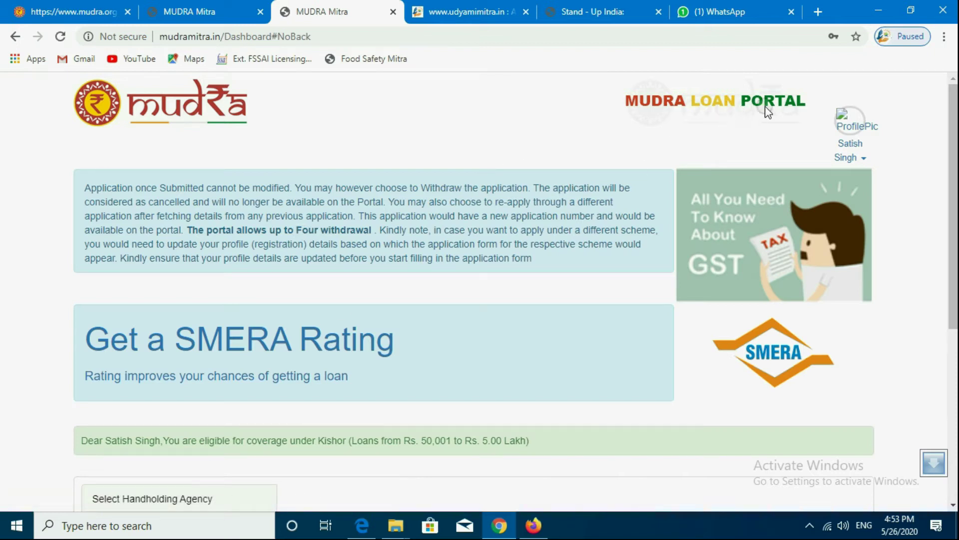
Examine the applicant dashboard's address, submission notice, SMERA rating section, loan eligibility message and list of available options.
{"action": "left_click_drag", "start_coordinate": [160, 39], "coordinate": [222, 37]}
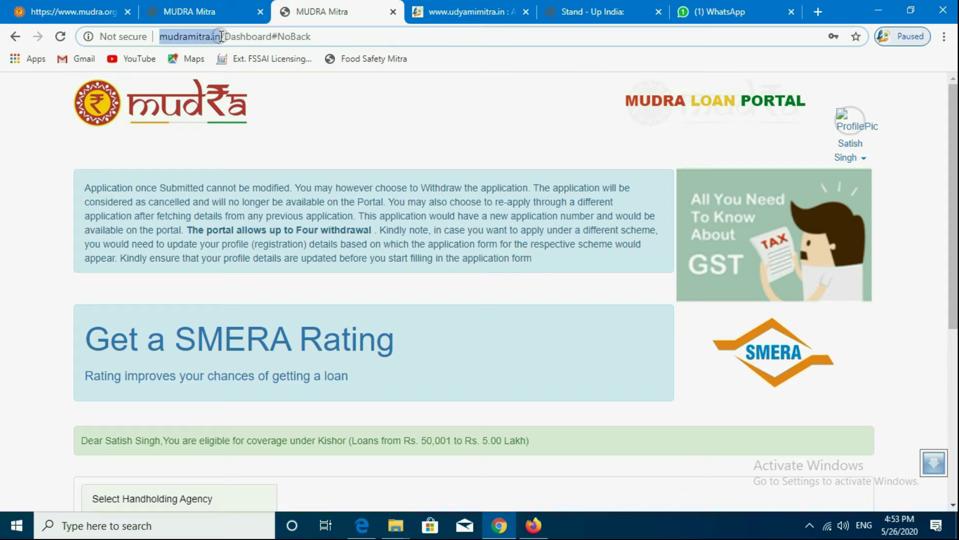
{"action": "left_click", "coordinate": [220, 37]}
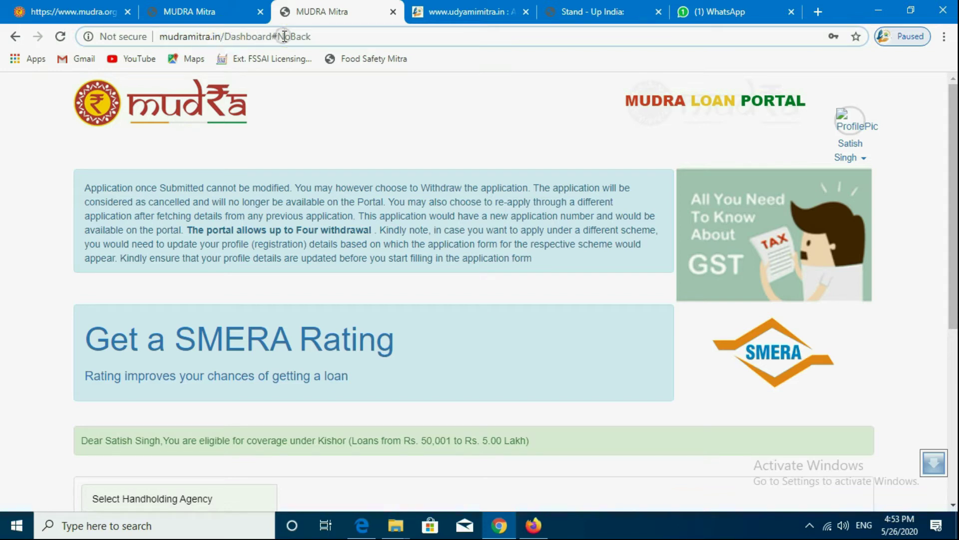
{"action": "scroll", "coordinate": [350, 228], "scroll_direction": "down", "scroll_amount": 7}
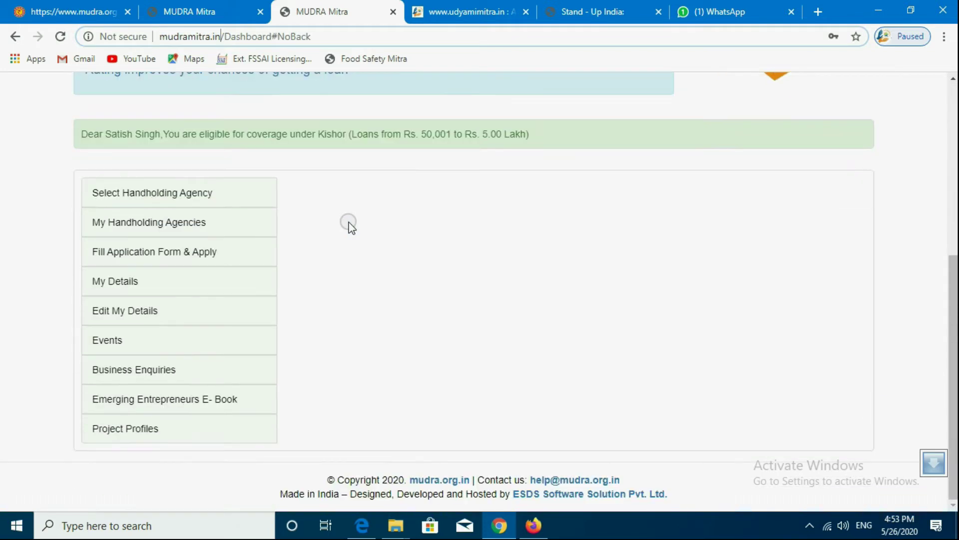
{"action": "scroll", "coordinate": [349, 225], "scroll_direction": "up", "scroll_amount": 3}
{"action": "left_click", "coordinate": [81, 252]}
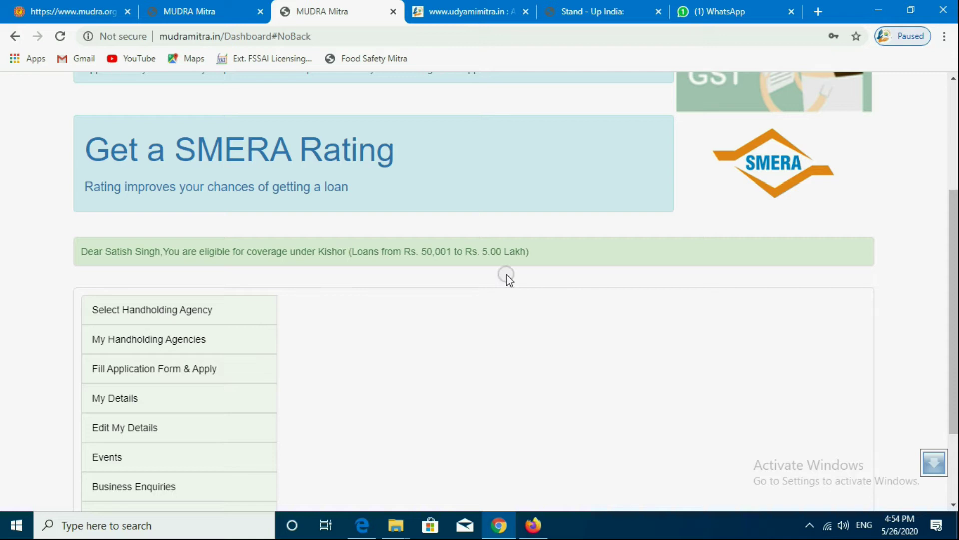
{"action": "scroll", "coordinate": [460, 280], "scroll_direction": "down", "scroll_amount": 2}
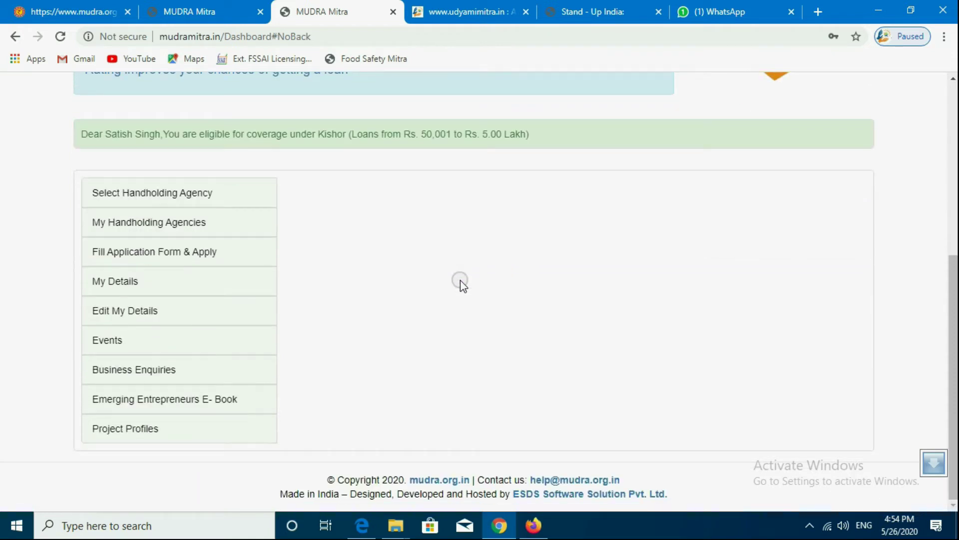
{"action": "scroll", "coordinate": [461, 280], "scroll_direction": "up", "scroll_amount": 5}
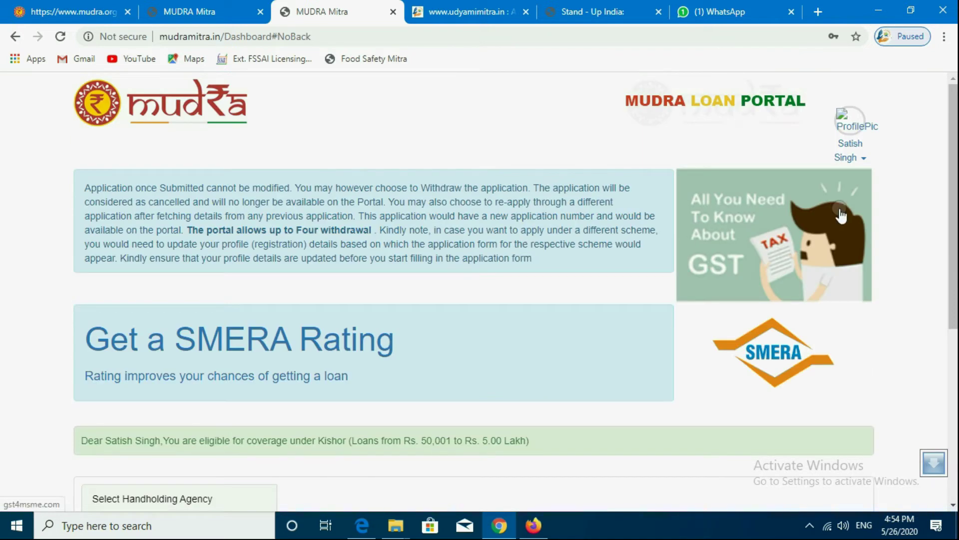
{"action": "scroll", "coordinate": [841, 214], "scroll_direction": "down", "scroll_amount": 3}
{"action": "scroll", "coordinate": [840, 214], "scroll_direction": "down", "scroll_amount": 2}
{"action": "scroll", "coordinate": [840, 214], "scroll_direction": "up", "scroll_amount": 5}
{"action": "scroll", "coordinate": [301, 210], "scroll_direction": "down", "scroll_amount": 5}
{"action": "scroll", "coordinate": [301, 210], "scroll_direction": "up", "scroll_amount": 2}
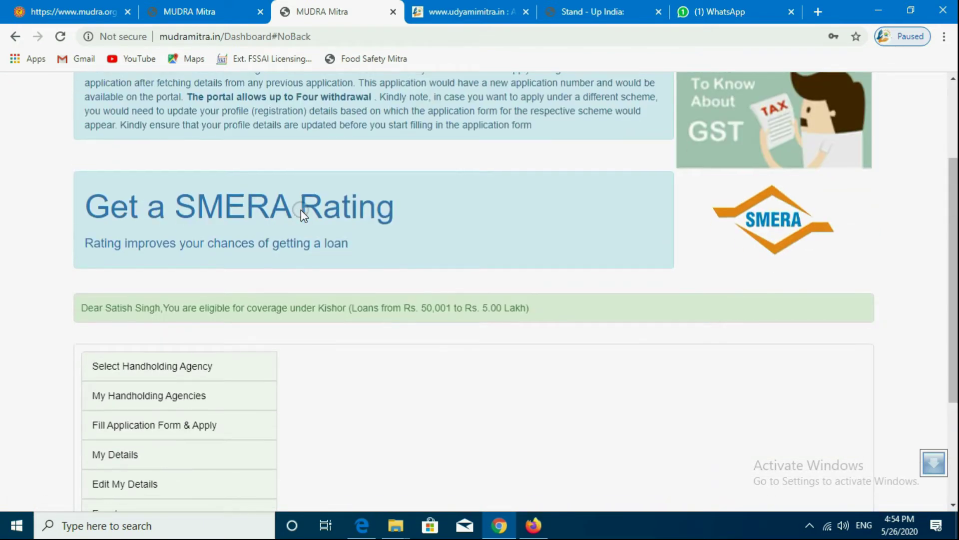
{"action": "scroll", "coordinate": [301, 210], "scroll_direction": "down", "scroll_amount": 5}
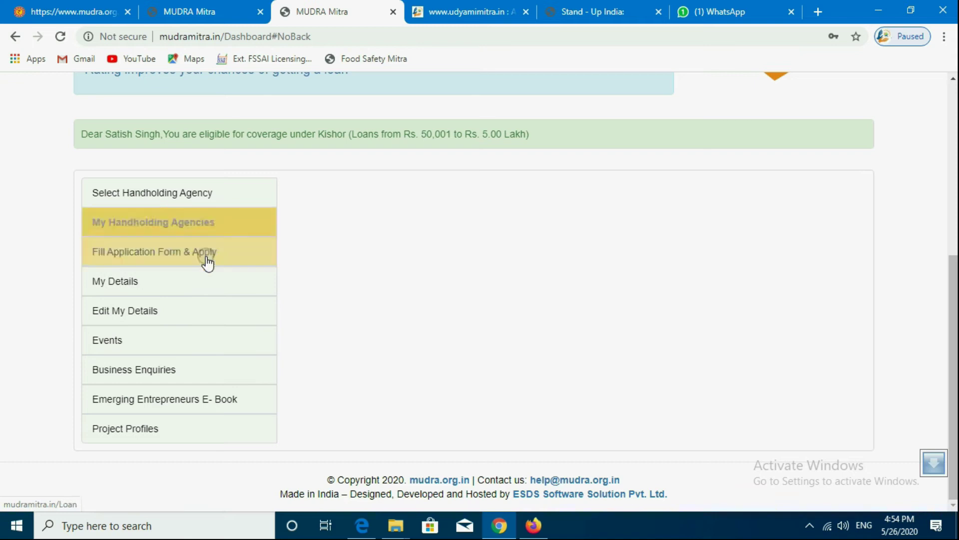
{"action": "scroll", "coordinate": [385, 254], "scroll_direction": "up", "scroll_amount": 6}
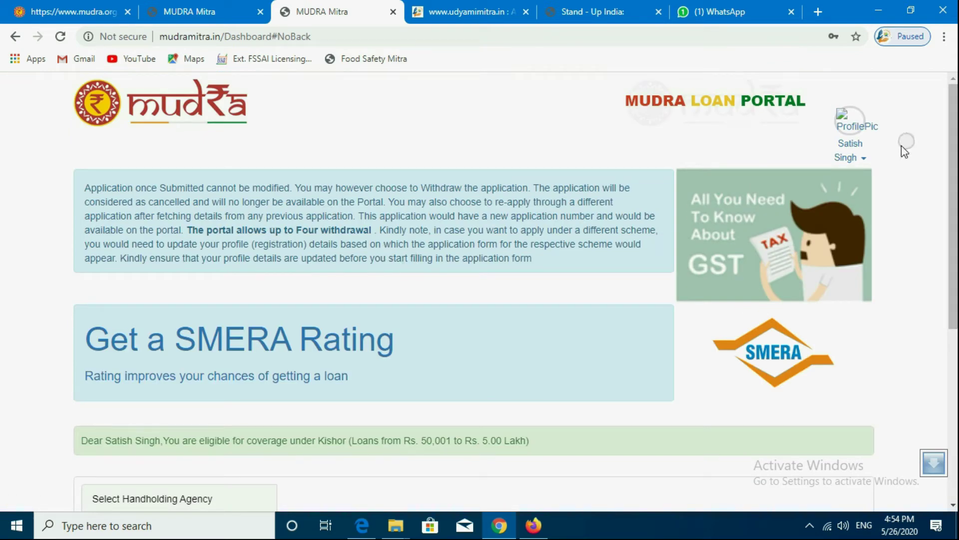
Open the handholding agency selection page from the dashboard and read its note about selecting CCCs.
{"action": "left_click_drag", "start_coordinate": [953, 160], "coordinate": [949, 299]}
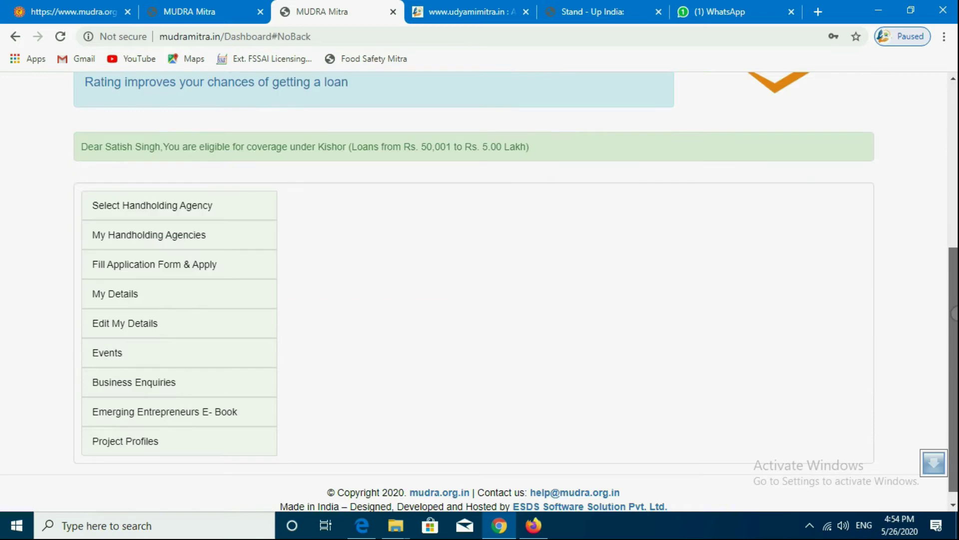
{"action": "left_click", "coordinate": [178, 206]}
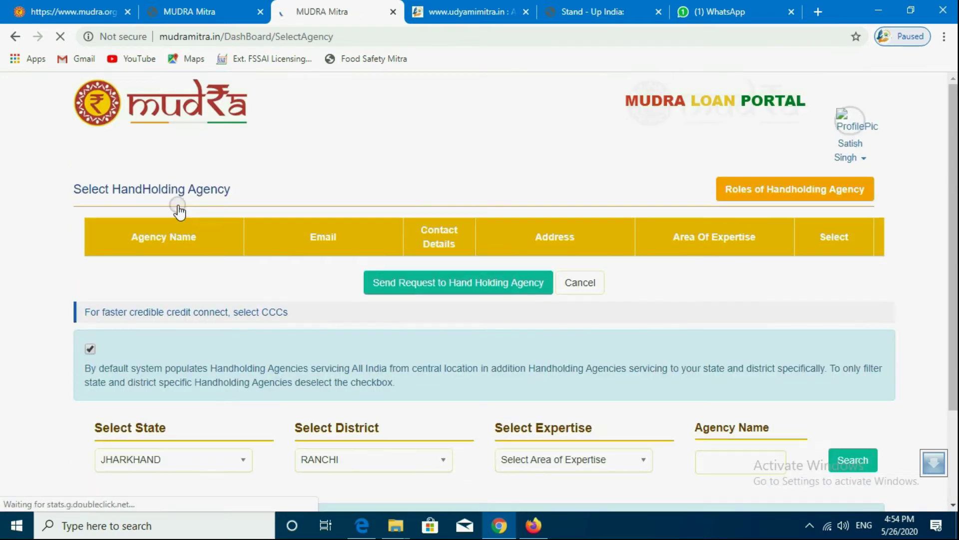
{"action": "left_click", "coordinate": [266, 145]}
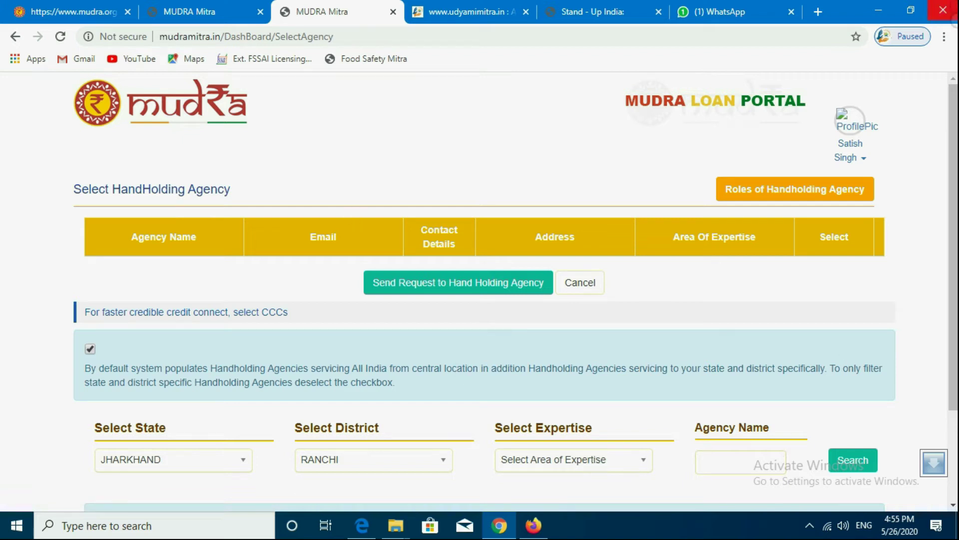
{"action": "scroll", "coordinate": [954, 162], "scroll_direction": "down", "scroll_amount": 1}
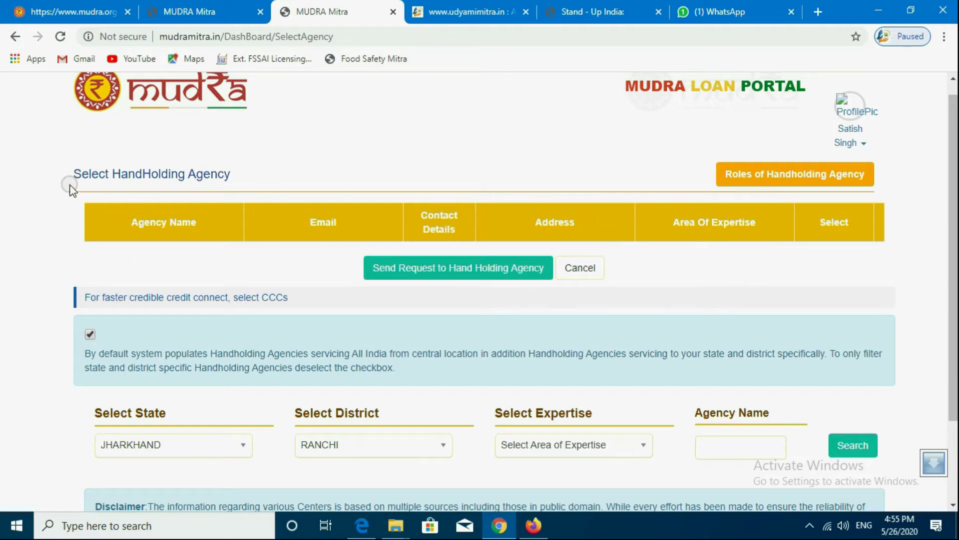
{"action": "scroll", "coordinate": [952, 177], "scroll_direction": "down", "scroll_amount": 3}
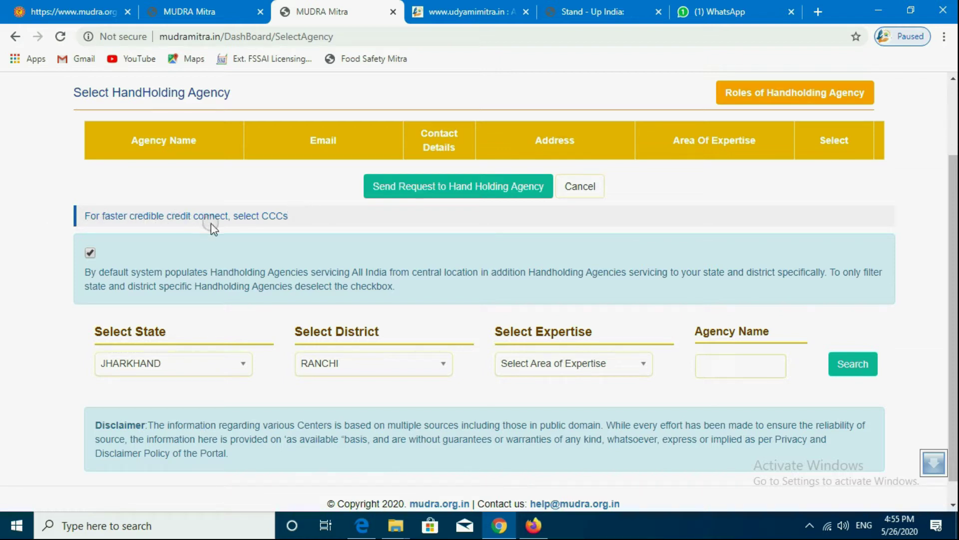
{"action": "left_click_drag", "start_coordinate": [298, 215], "coordinate": [251, 210]}
{"action": "left_click_drag", "start_coordinate": [90, 214], "coordinate": [317, 225]}
{"action": "scroll", "coordinate": [317, 442], "scroll_direction": "down", "scroll_amount": 1}
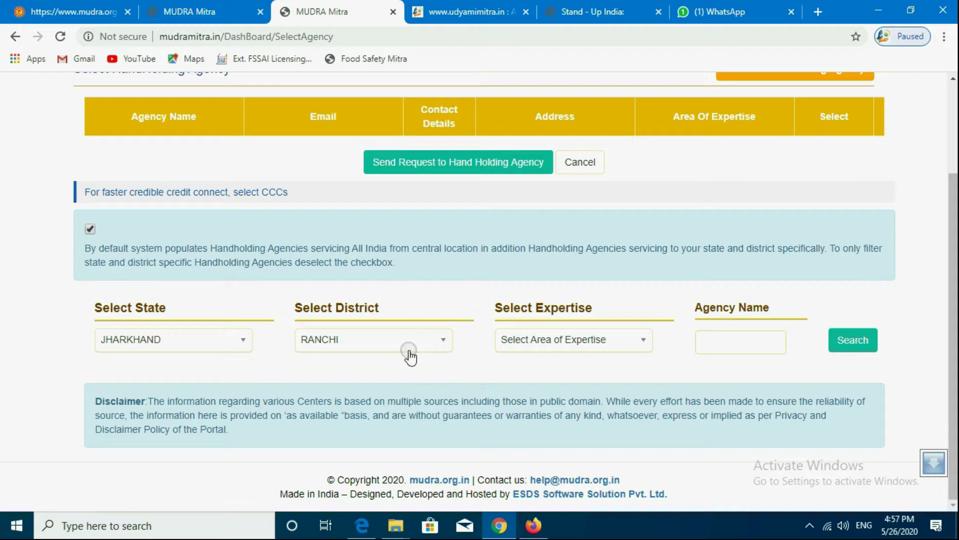
Search for handholding agencies in JHARKHAND state, RANCHI district, with Credit Counsellor (CCC) as the area of expertise.
{"action": "left_click", "coordinate": [172, 349]}
{"action": "left_click", "coordinate": [171, 348]}
{"action": "left_click", "coordinate": [331, 340]}
{"action": "left_click", "coordinate": [331, 340]}
{"action": "left_click", "coordinate": [586, 340]}
{"action": "left_click", "coordinate": [611, 429]}
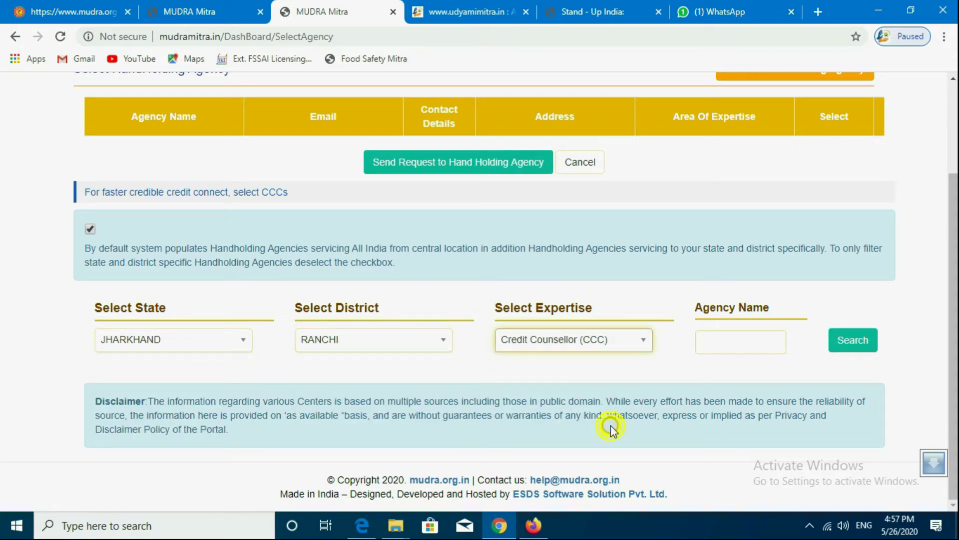
{"action": "left_click", "coordinate": [862, 340]}
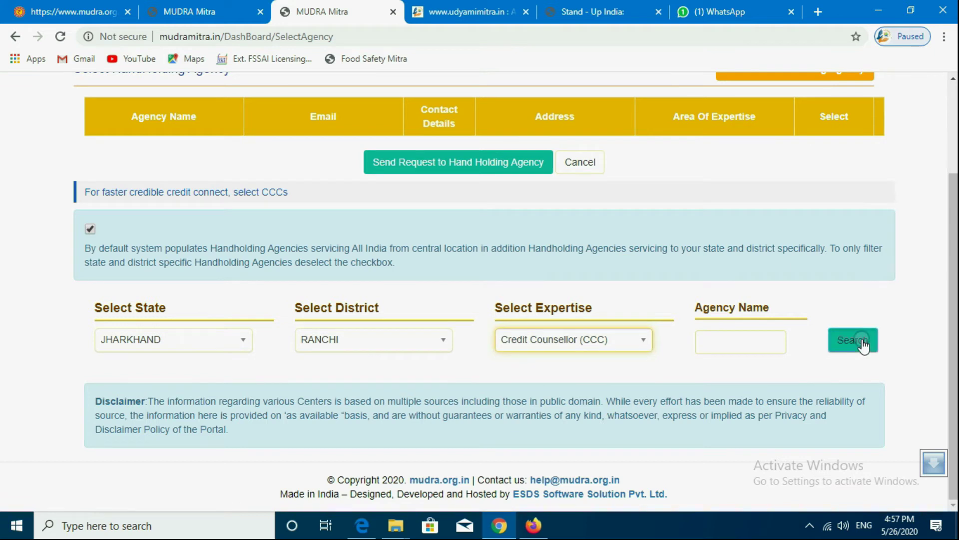
Review the agency results and select the second listed one, the Ranchi credit counsellor offering only Credit Counsellor (CCC) expertise.
{"action": "left_click_drag", "start_coordinate": [948, 178], "coordinate": [953, 337]}
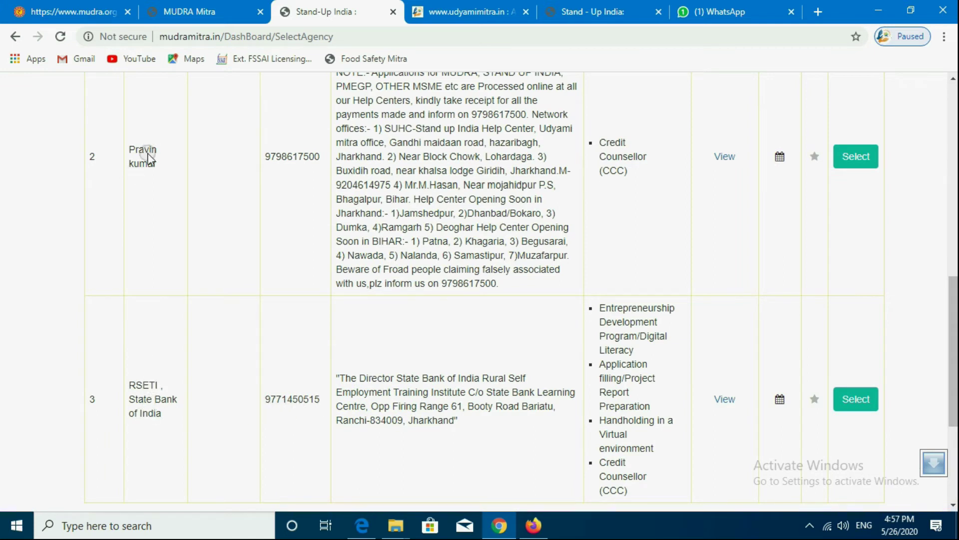
{"action": "scroll", "coordinate": [171, 251], "scroll_direction": "up", "scroll_amount": 5}
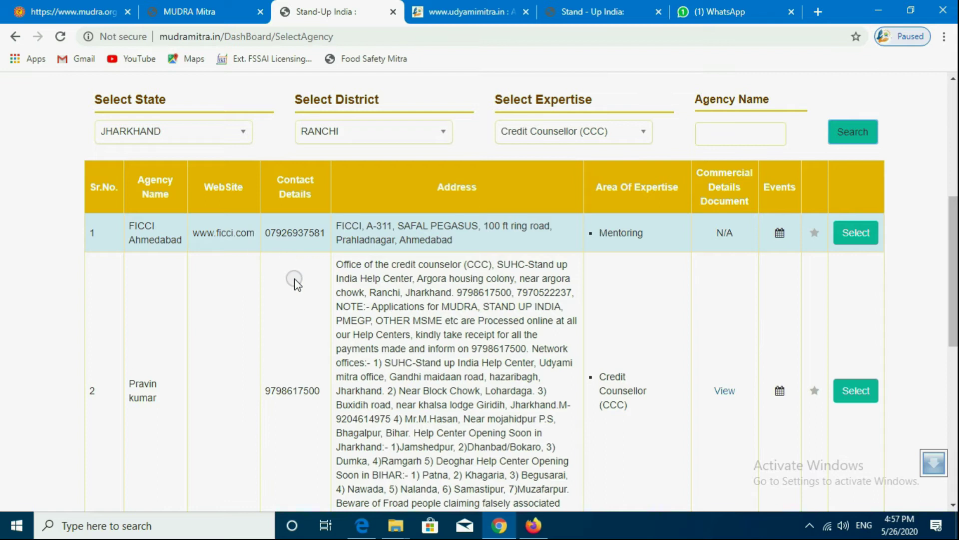
{"action": "scroll", "coordinate": [152, 294], "scroll_direction": "down", "scroll_amount": 2}
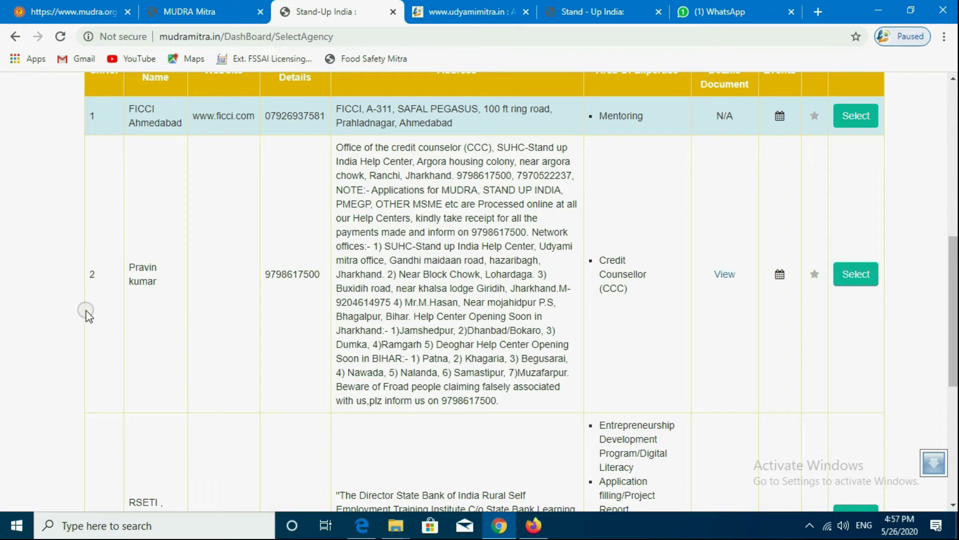
{"action": "scroll", "coordinate": [142, 413], "scroll_direction": "down", "scroll_amount": 1}
{"action": "scroll", "coordinate": [142, 413], "scroll_direction": "up", "scroll_amount": 1}
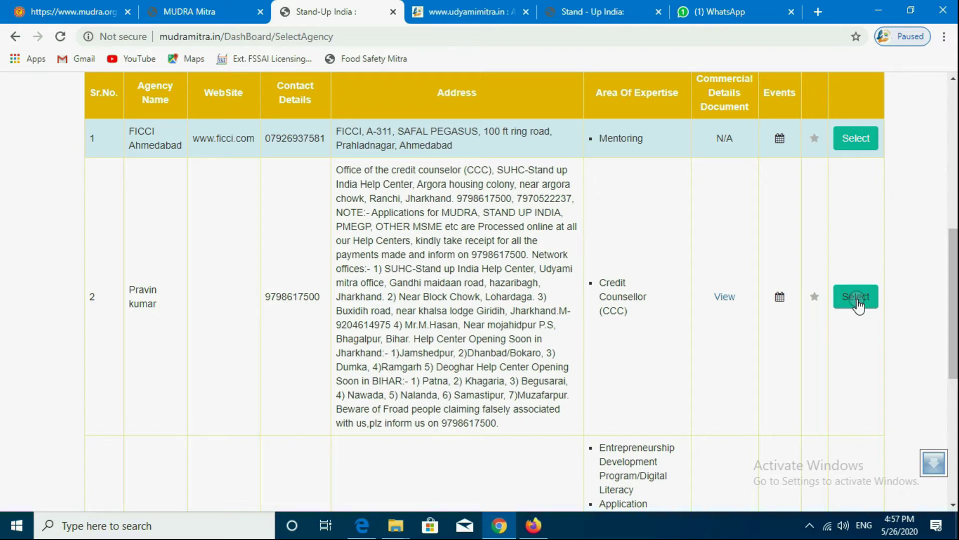
{"action": "scroll", "coordinate": [558, 278], "scroll_direction": "up", "scroll_amount": 2}
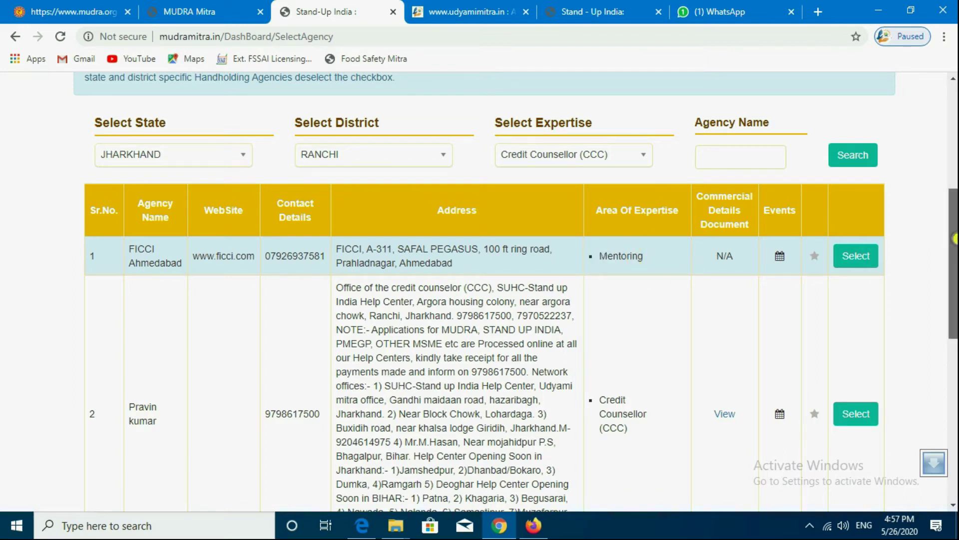
{"action": "left_click_drag", "start_coordinate": [955, 240], "coordinate": [954, 330]}
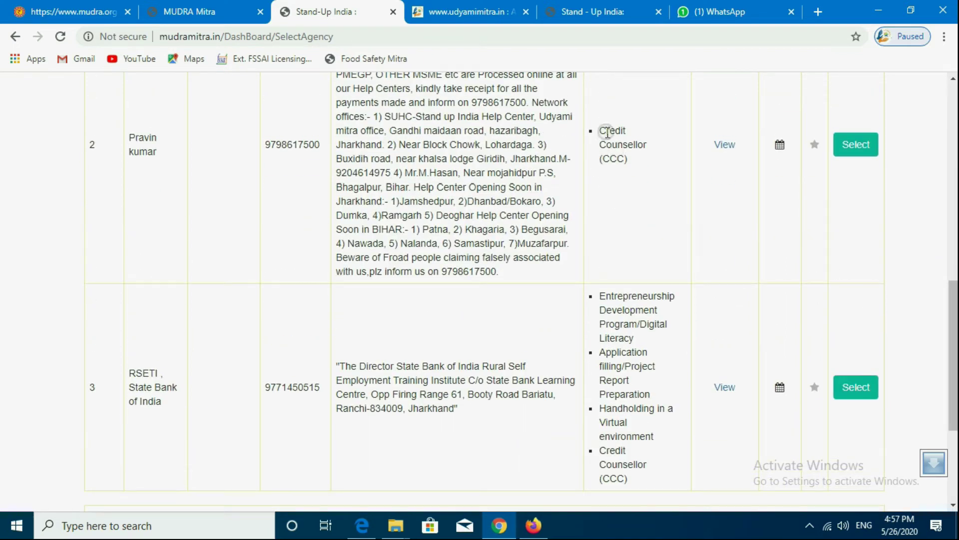
{"action": "left_click", "coordinate": [872, 158]}
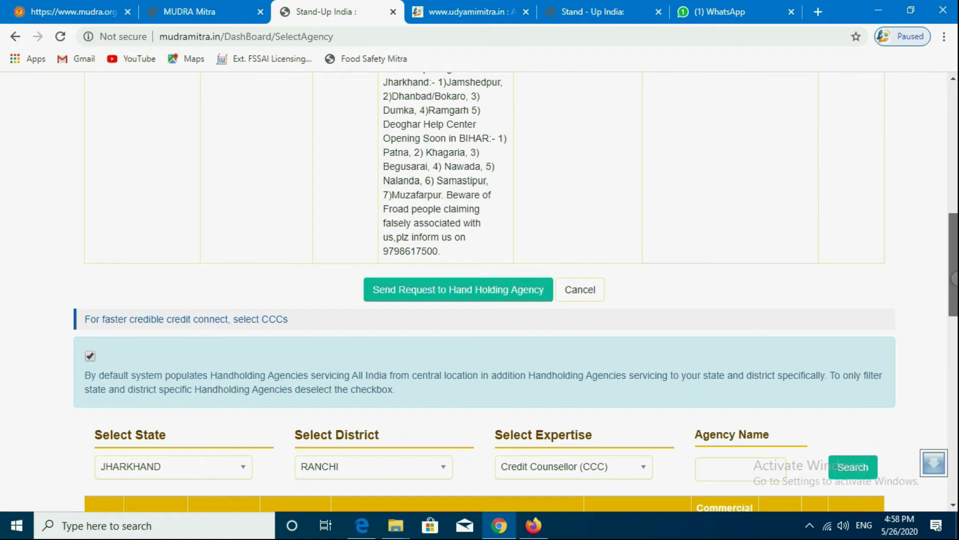
Choose Credit Counsellor (CCC) as the required service for the selected handholding agency.
{"action": "left_click_drag", "start_coordinate": [954, 372], "coordinate": [955, 155]}
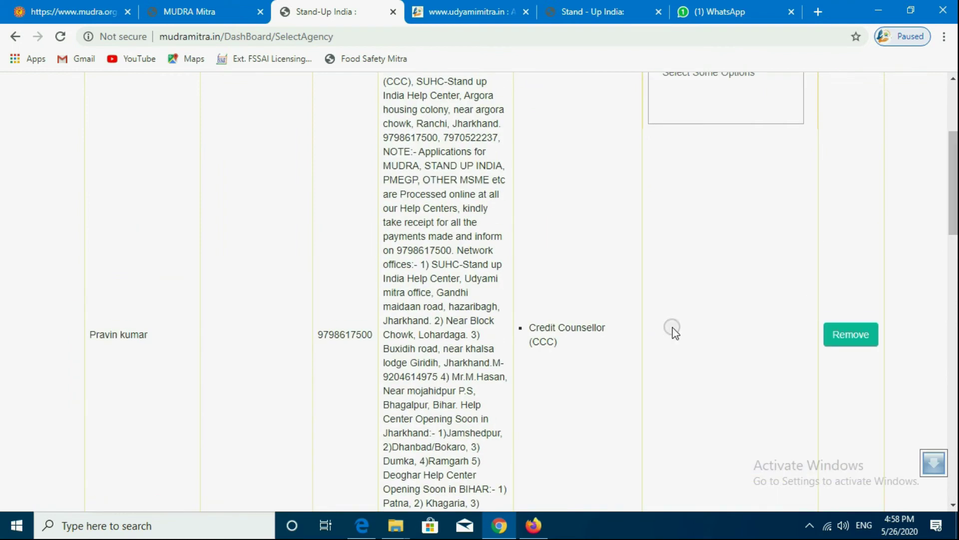
{"action": "scroll", "coordinate": [439, 284], "scroll_direction": "up", "scroll_amount": 5}
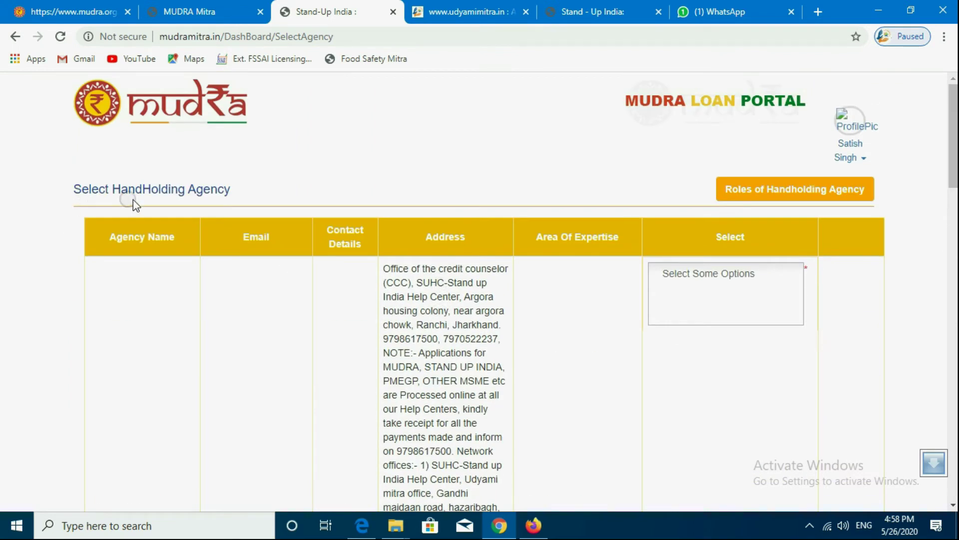
{"action": "scroll", "coordinate": [500, 324], "scroll_direction": "down", "scroll_amount": 10}
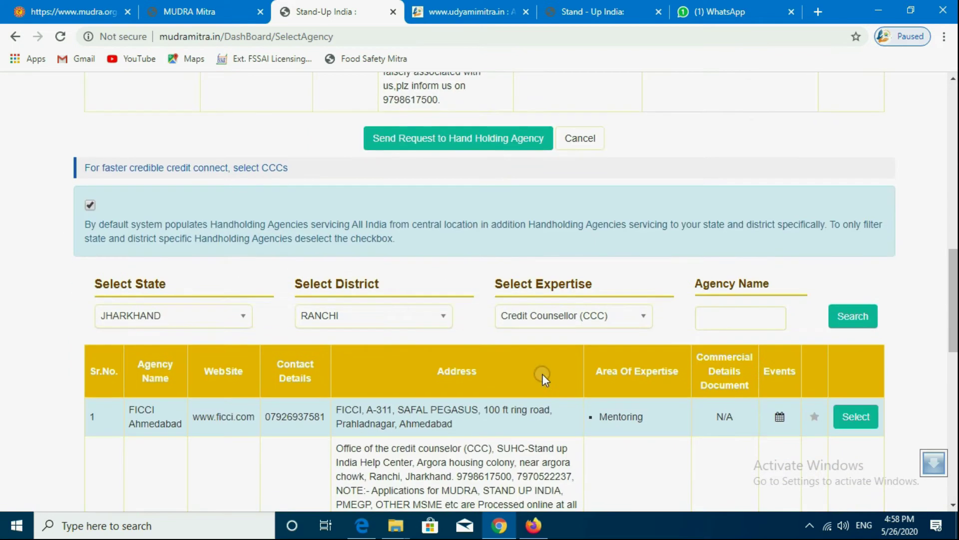
{"action": "scroll", "coordinate": [567, 338], "scroll_direction": "up", "scroll_amount": 10}
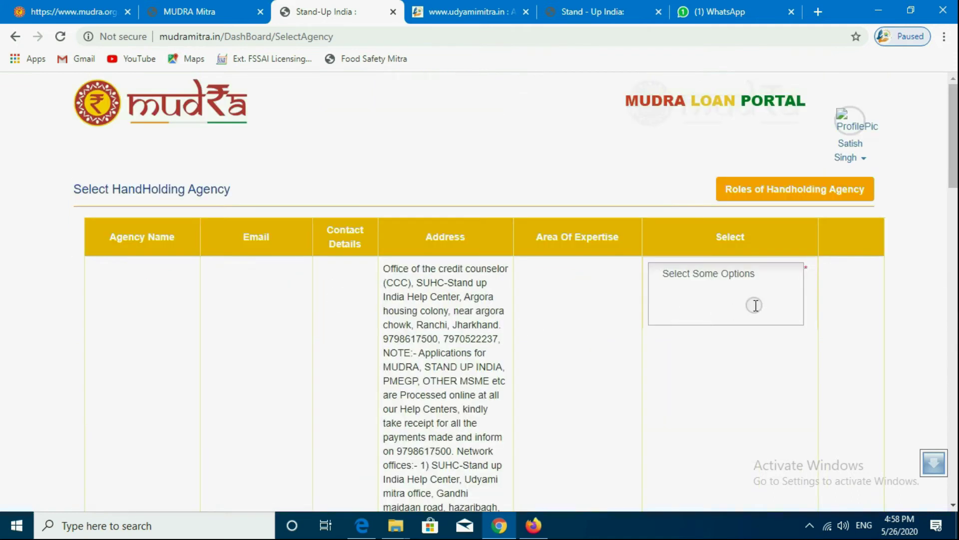
{"action": "left_click", "coordinate": [758, 278]}
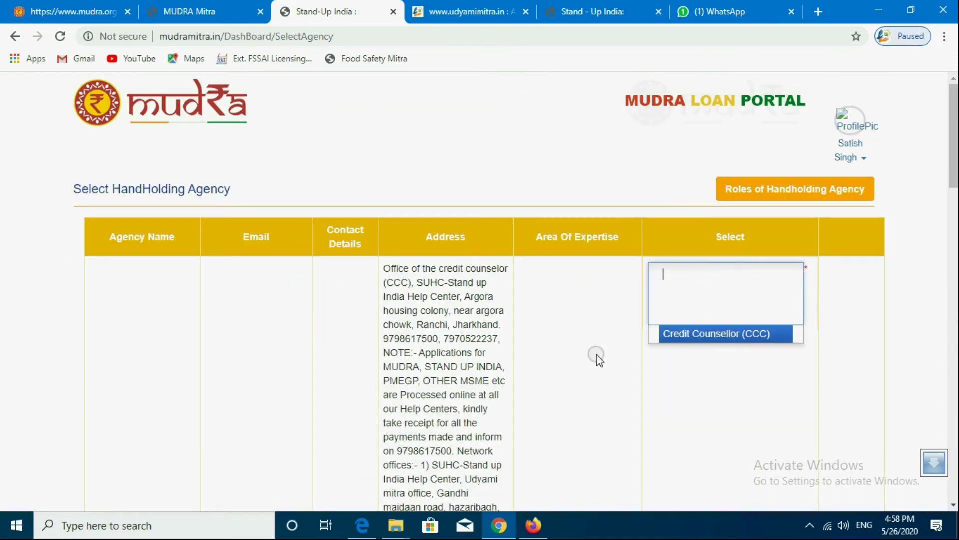
{"action": "left_click", "coordinate": [570, 355]}
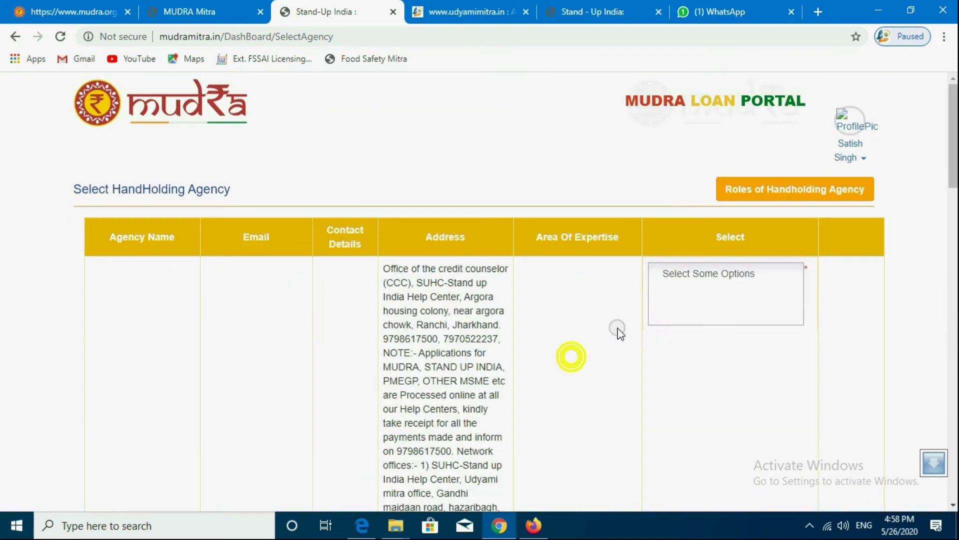
{"action": "left_click", "coordinate": [688, 277]}
{"action": "left_click", "coordinate": [704, 332]}
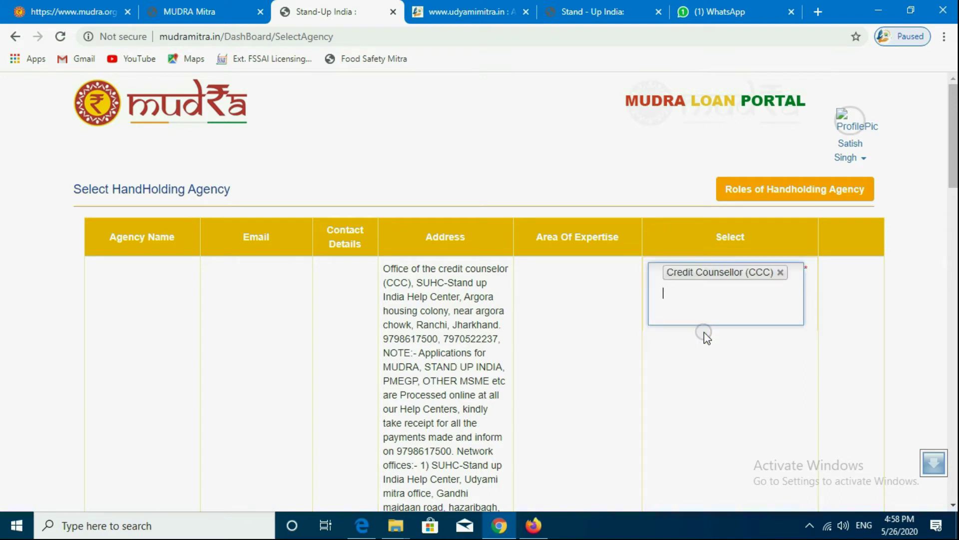
Send the service request to the selected handholding agency.
{"action": "scroll", "coordinate": [704, 332], "scroll_direction": "down", "scroll_amount": 7}
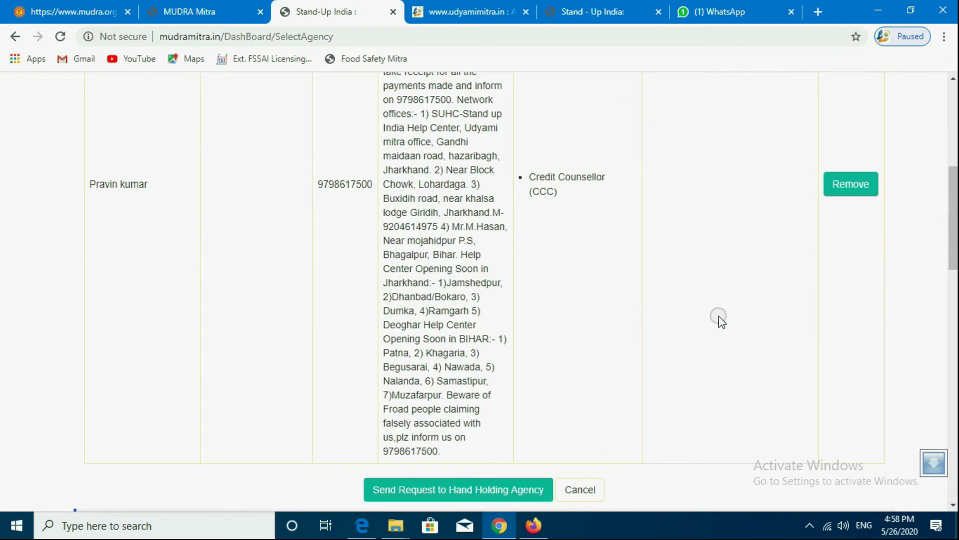
{"action": "scroll", "coordinate": [788, 246], "scroll_direction": "down", "scroll_amount": 2}
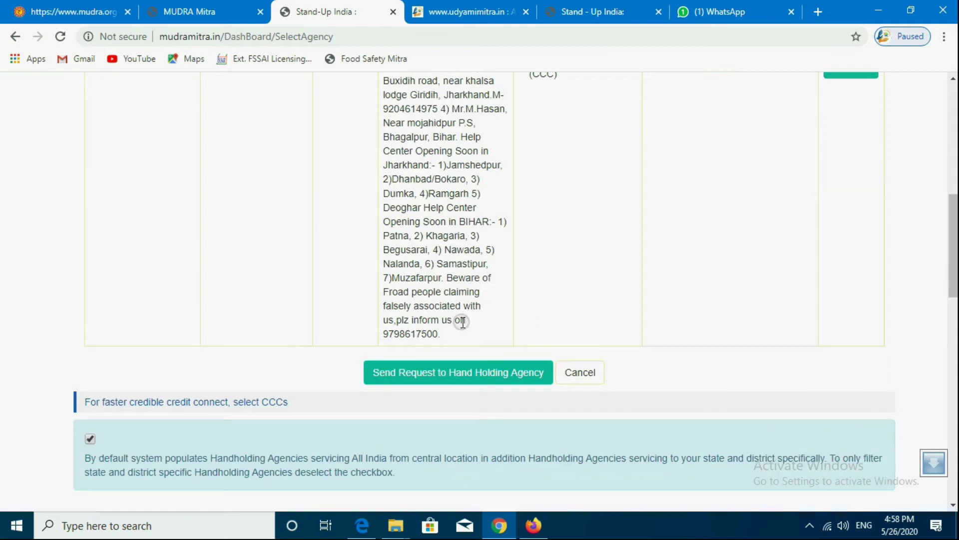
{"action": "left_click", "coordinate": [456, 377]}
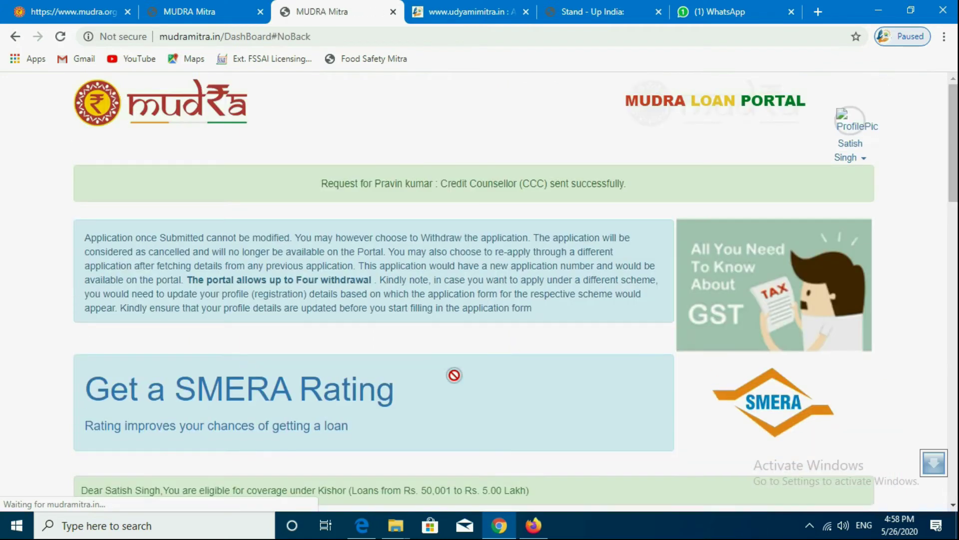
Examine the applicant dashboard's request notice, My Help Centers entry and list of available options.
{"action": "scroll", "coordinate": [454, 375], "scroll_direction": "down", "scroll_amount": 4}
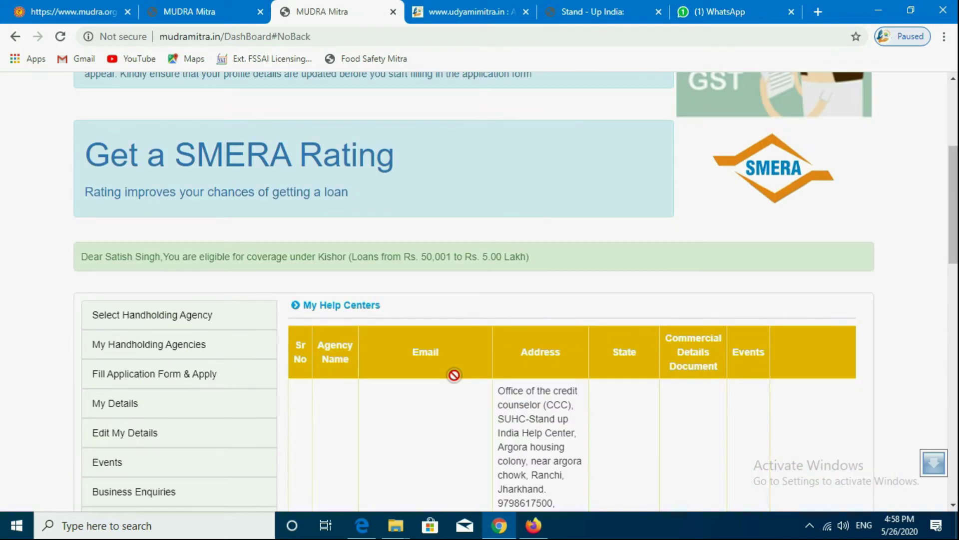
{"action": "scroll", "coordinate": [455, 373], "scroll_direction": "down", "scroll_amount": 12}
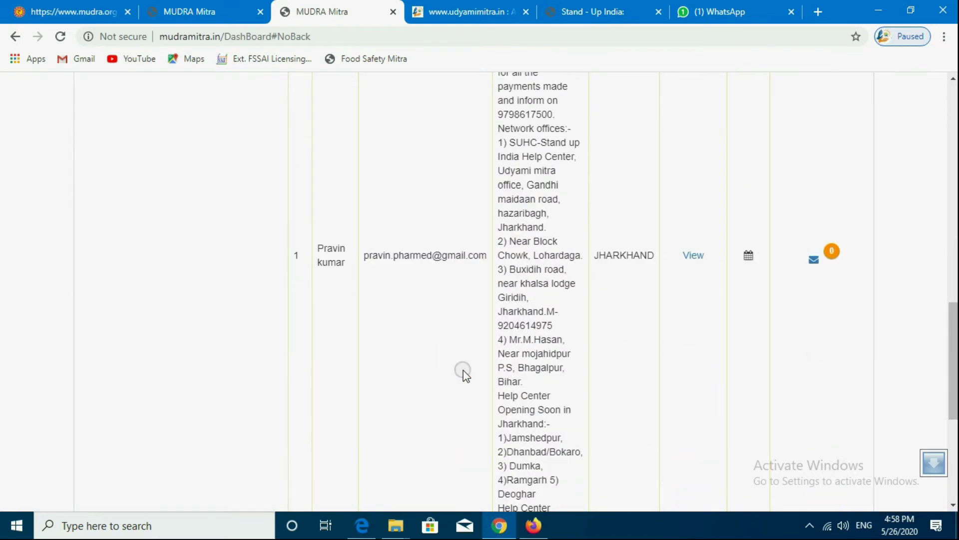
{"action": "scroll", "coordinate": [464, 372], "scroll_direction": "down", "scroll_amount": 6}
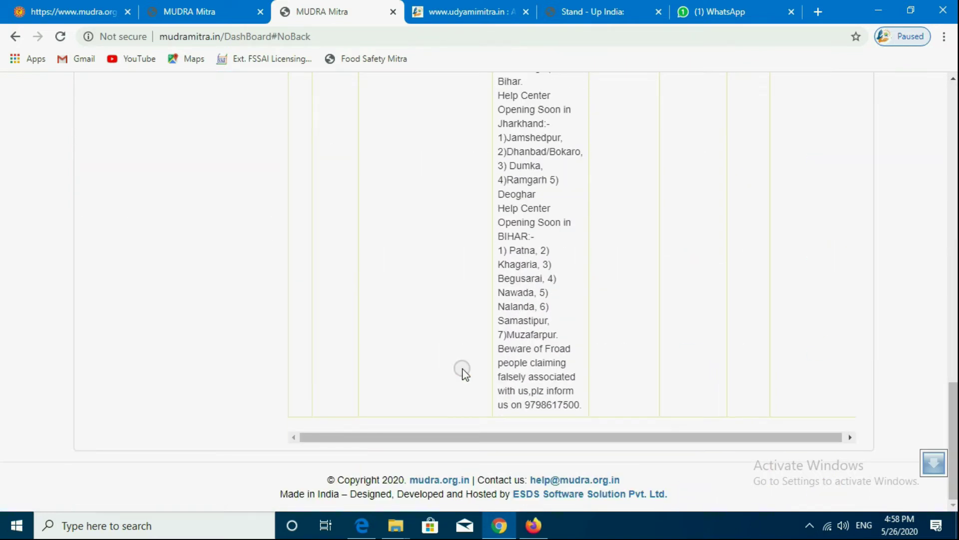
{"action": "scroll", "coordinate": [460, 368], "scroll_direction": "up", "scroll_amount": 20}
{"action": "scroll", "coordinate": [421, 356], "scroll_direction": "down", "scroll_amount": 7}
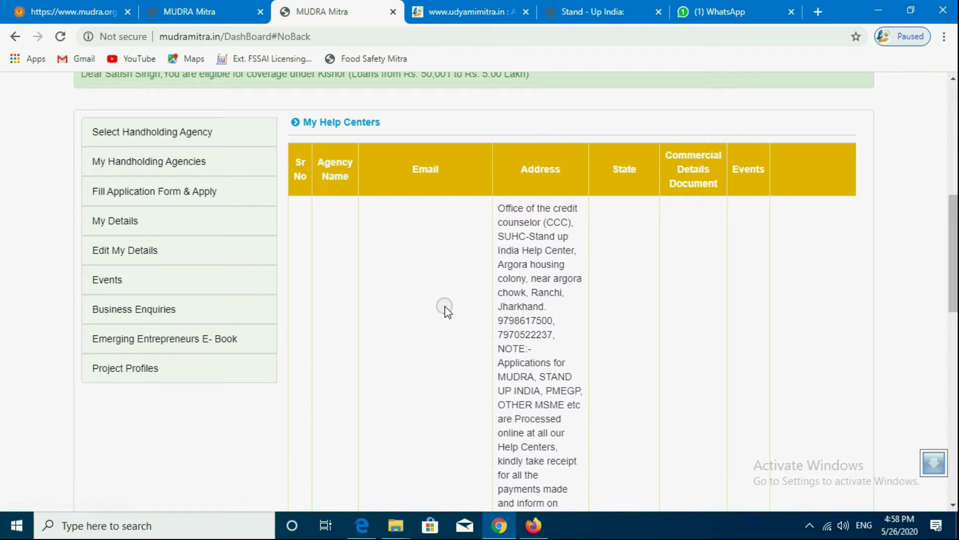
{"action": "scroll", "coordinate": [360, 220], "scroll_direction": "up", "scroll_amount": 8}
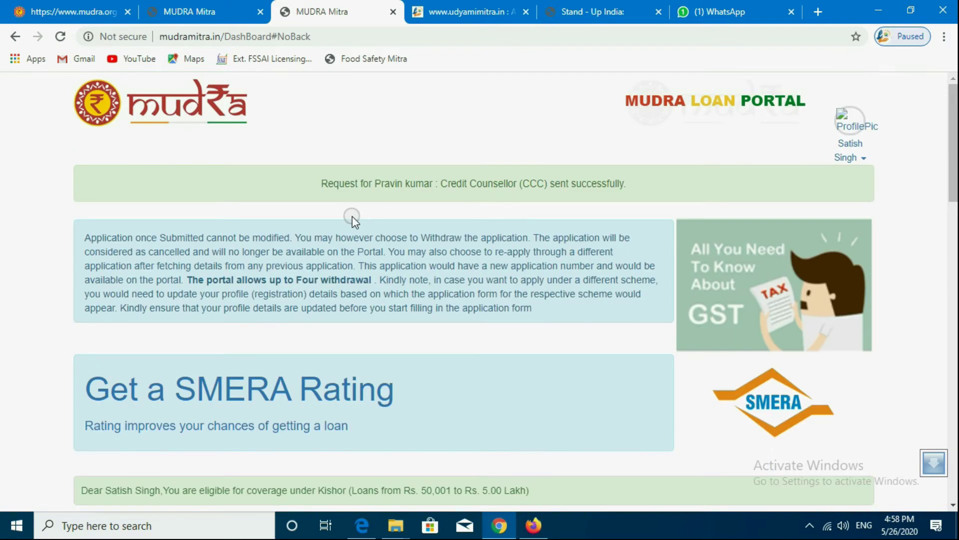
{"action": "scroll", "coordinate": [216, 207], "scroll_direction": "down", "scroll_amount": 5}
{"action": "scroll", "coordinate": [336, 310], "scroll_direction": "up", "scroll_amount": 5}
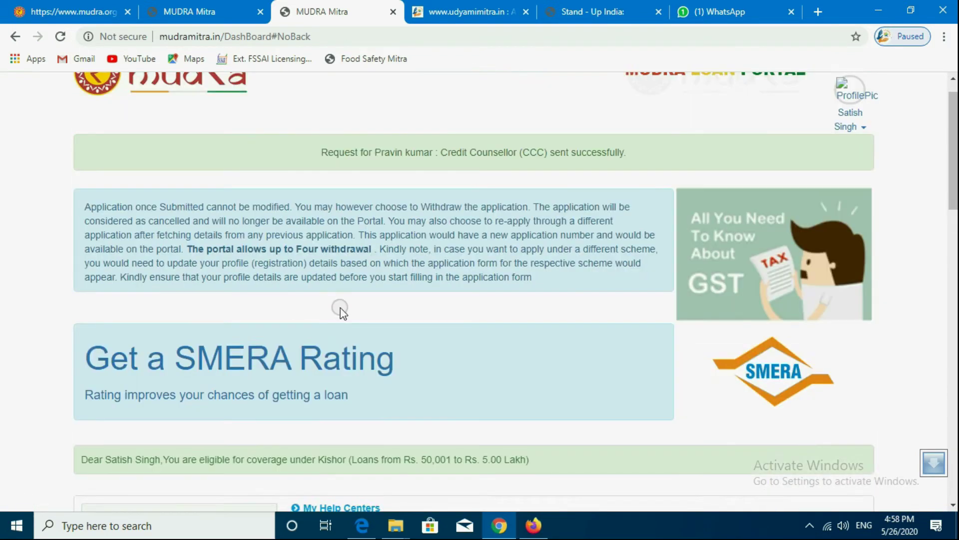
Switch to the Gmail inbox in Firefox, maximize its window and open the "Handholding Support Service Request" email from Stand-Up India.
{"action": "left_click", "coordinate": [533, 525]}
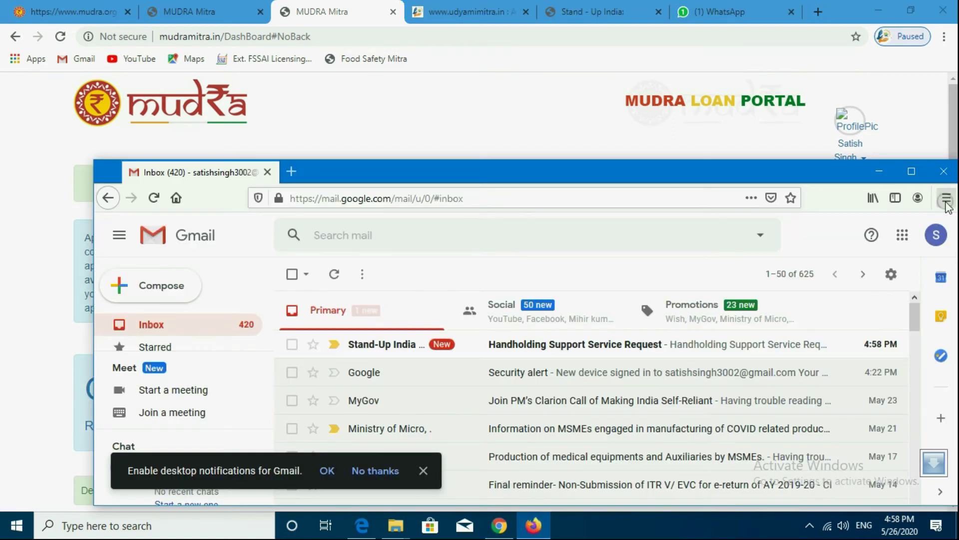
{"action": "left_click", "coordinate": [912, 172]}
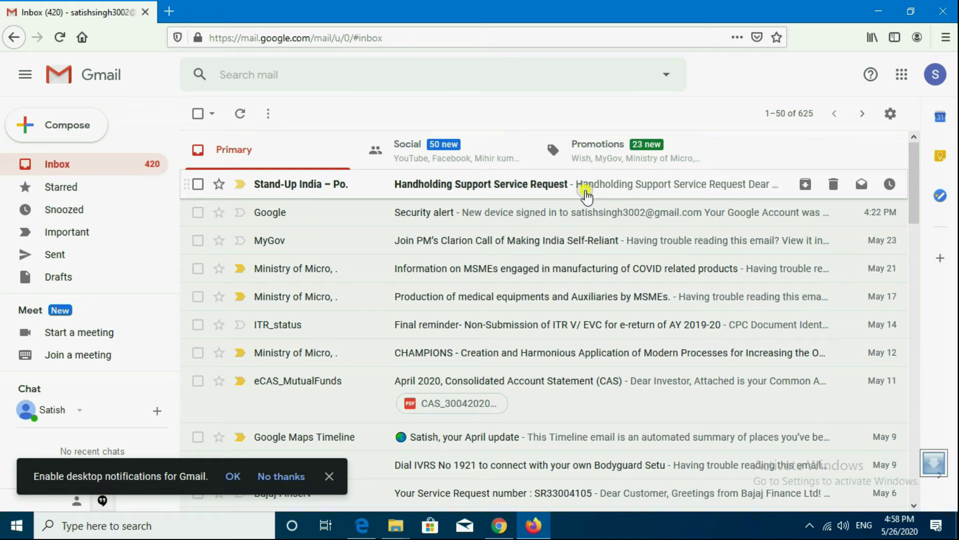
{"action": "left_click", "coordinate": [586, 189]}
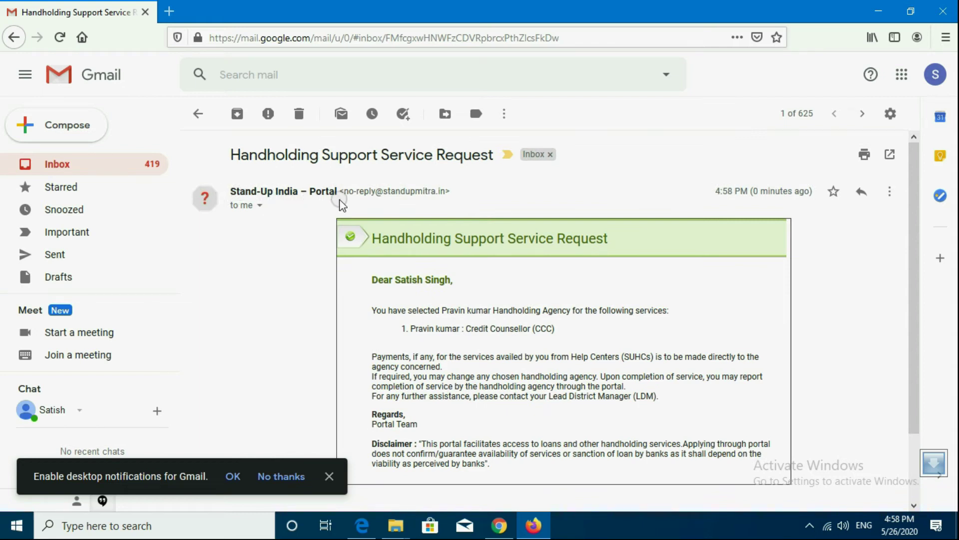
Read the email's sender address and its section on the selected handholding agency and services.
{"action": "left_click_drag", "start_coordinate": [347, 194], "coordinate": [447, 196]}
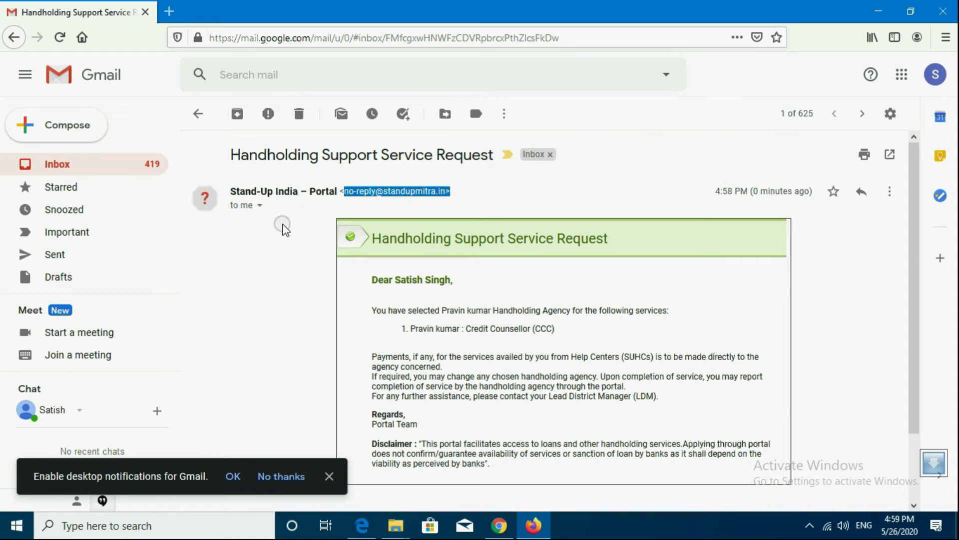
{"action": "left_click", "coordinate": [282, 224]}
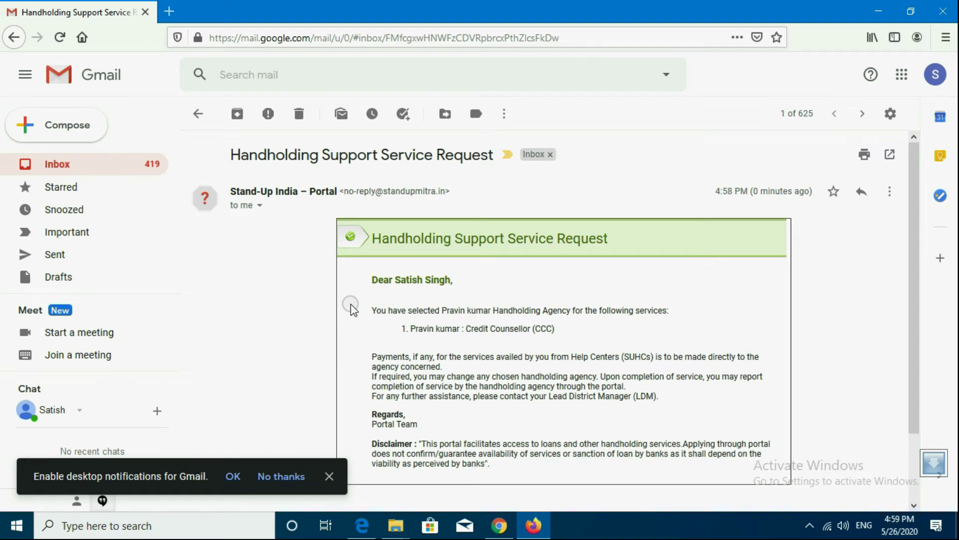
{"action": "scroll", "coordinate": [352, 308], "scroll_direction": "down", "scroll_amount": 2}
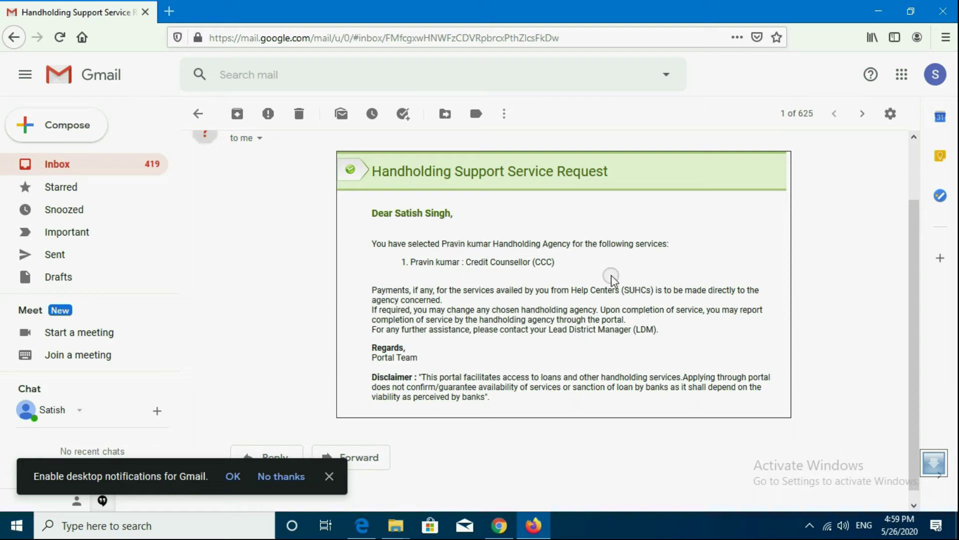
{"action": "scroll", "coordinate": [611, 275], "scroll_direction": "down", "scroll_amount": 1}
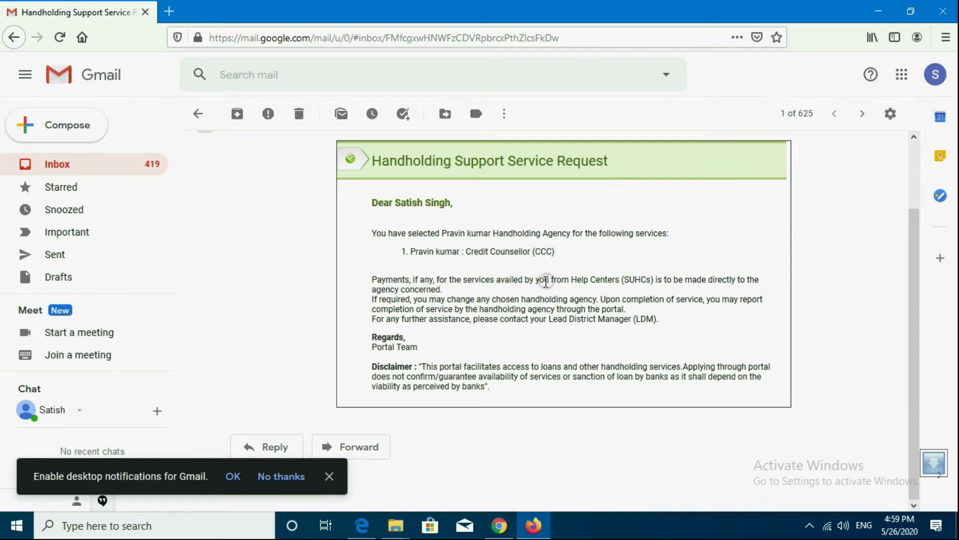
Highlight and read the email's passages on payments to Help Centers (SUHCs) and assistance from the Lead District Manager (LDM).
{"action": "mouse_move", "coordinate": [376, 283]}
{"action": "left_mouse_down"}
{"action": "mouse_move", "coordinate": [620, 282]}
{"action": "mouse_move", "coordinate": [654, 293]}
{"action": "mouse_move", "coordinate": [669, 281]}
{"action": "mouse_move", "coordinate": [702, 292]}
{"action": "mouse_move", "coordinate": [575, 280]}
{"action": "mouse_move", "coordinate": [448, 295]}
{"action": "mouse_move", "coordinate": [360, 287]}
{"action": "mouse_move", "coordinate": [380, 278]}
{"action": "left_mouse_up"}
{"action": "left_click", "coordinate": [448, 295]}
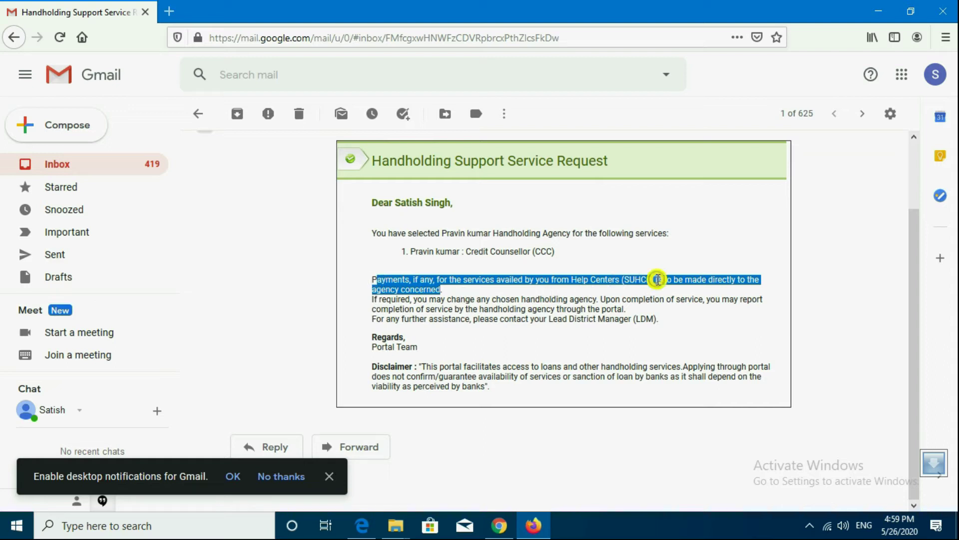
{"action": "left_click", "coordinate": [657, 279]}
{"action": "left_click_drag", "start_coordinate": [658, 279], "coordinate": [628, 281]}
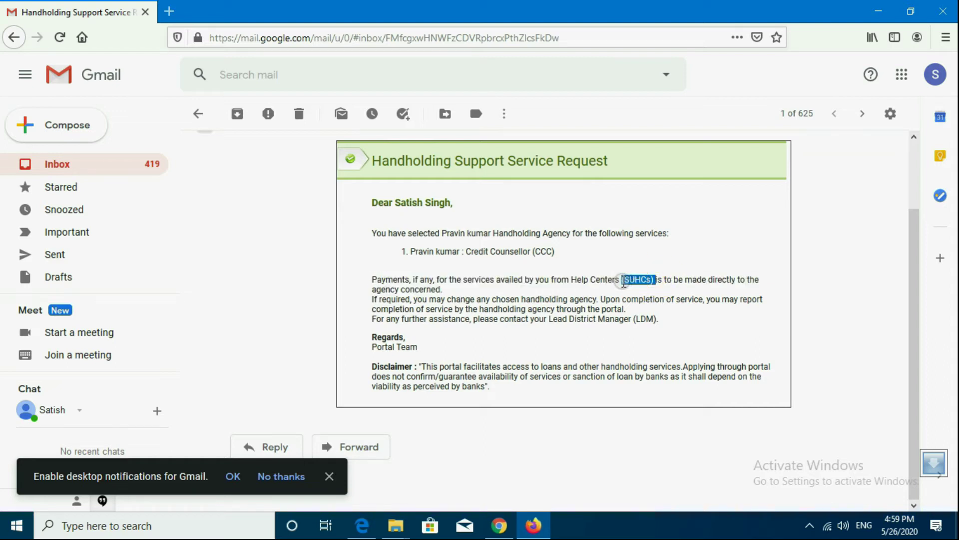
{"action": "left_click", "coordinate": [679, 284]}
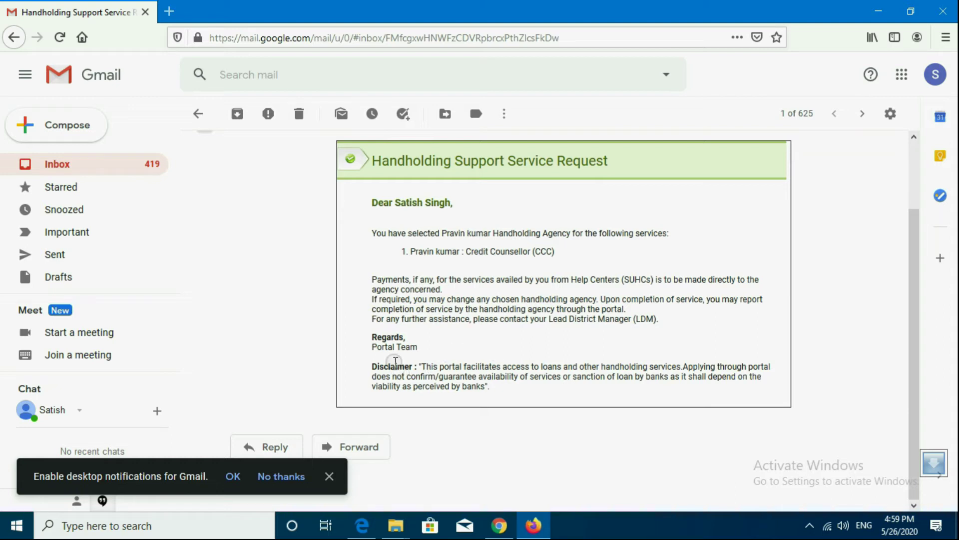
{"action": "left_click_drag", "start_coordinate": [685, 322], "coordinate": [624, 320]}
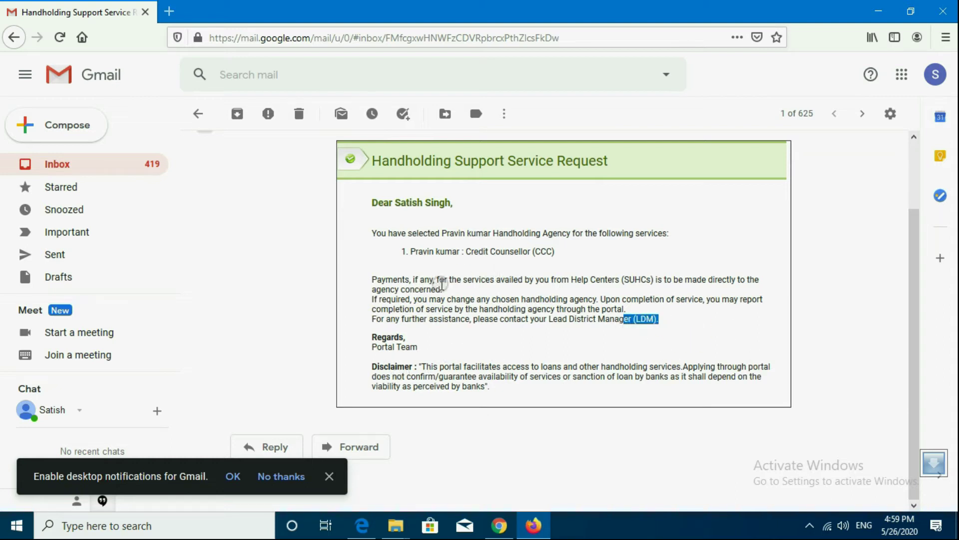
{"action": "left_click_drag", "start_coordinate": [373, 281], "coordinate": [452, 289]}
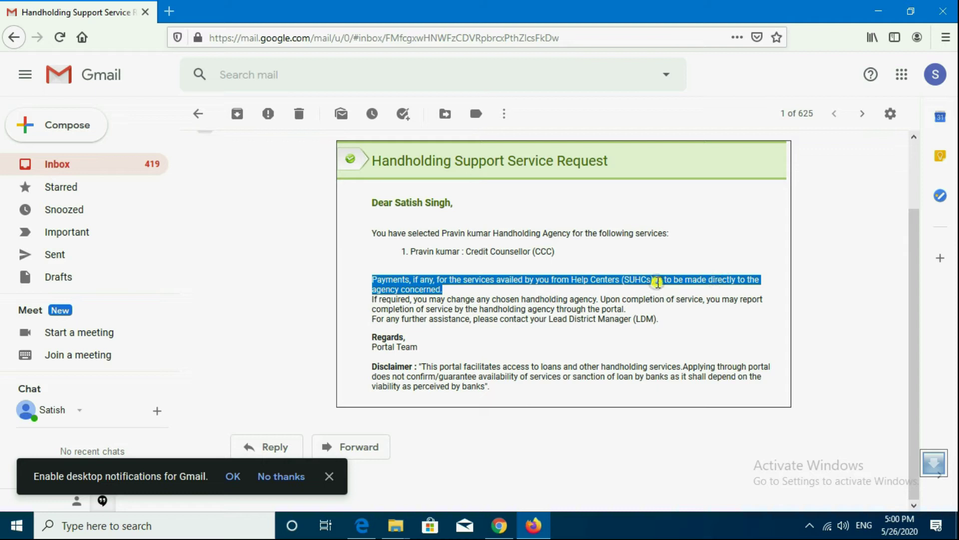
{"action": "left_click", "coordinate": [657, 282]}
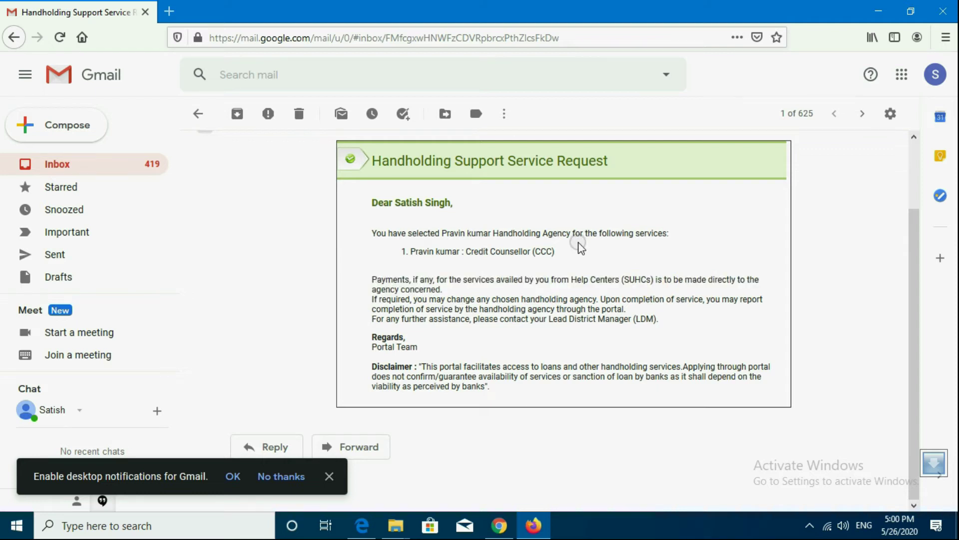
{"action": "left_click", "coordinate": [330, 476]}
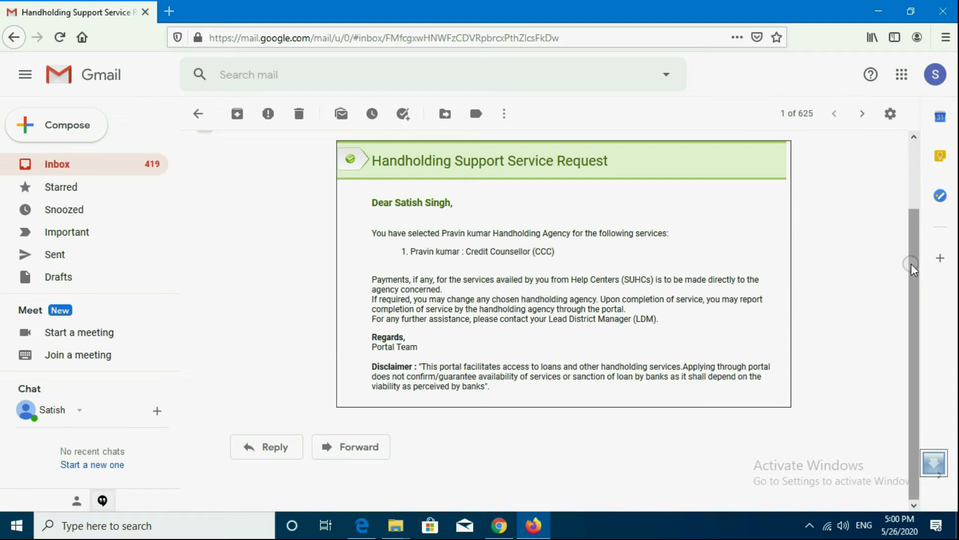
{"action": "left_click_drag", "start_coordinate": [913, 266], "coordinate": [924, 154]}
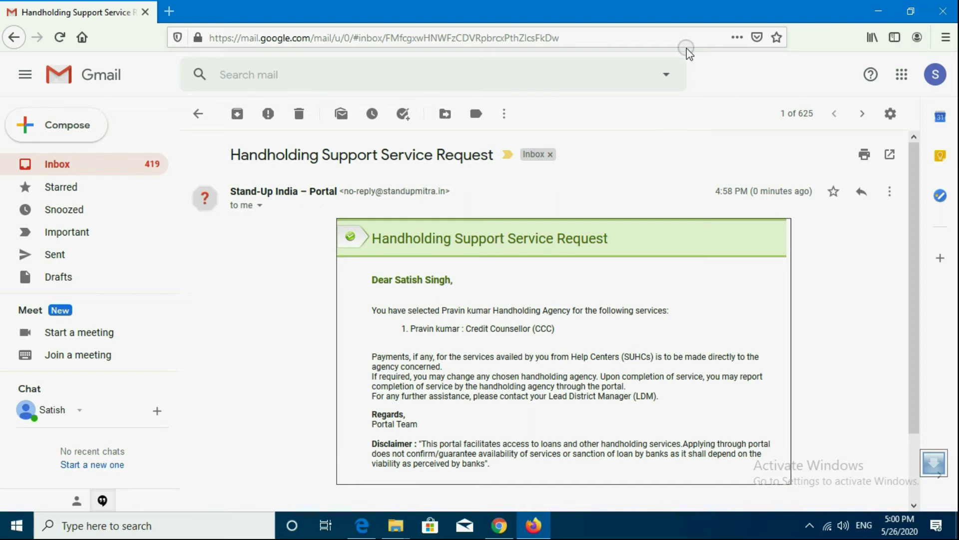
Go back to the Gmail inbox, check the signed-in account and minimize Firefox to return to the MUDRA portal in Chrome.
{"action": "left_click", "coordinate": [112, 165]}
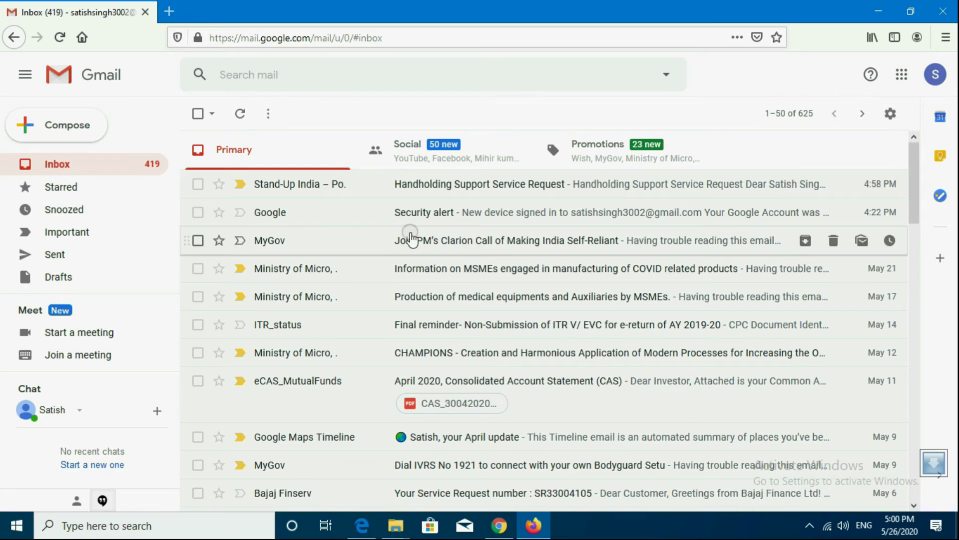
{"action": "left_click", "coordinate": [940, 75]}
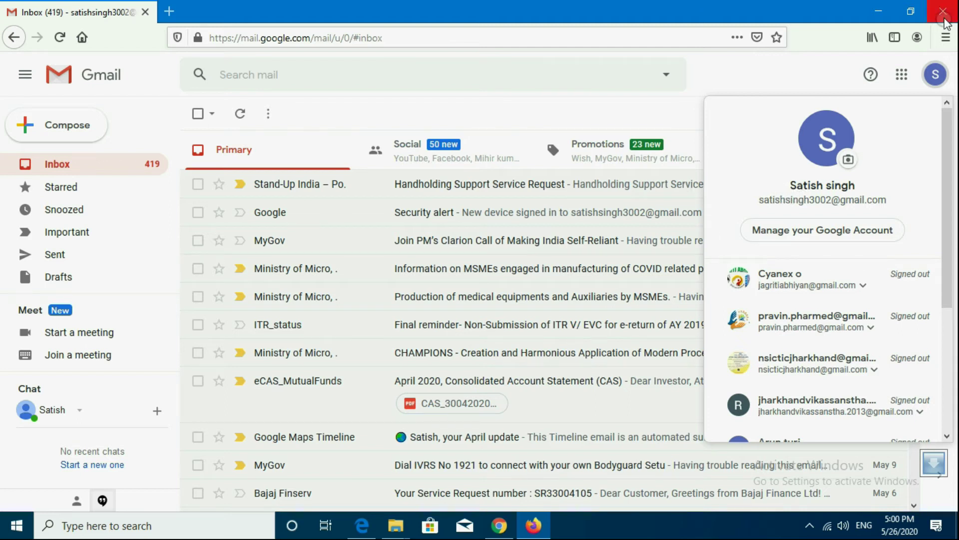
{"action": "left_click", "coordinate": [878, 11]}
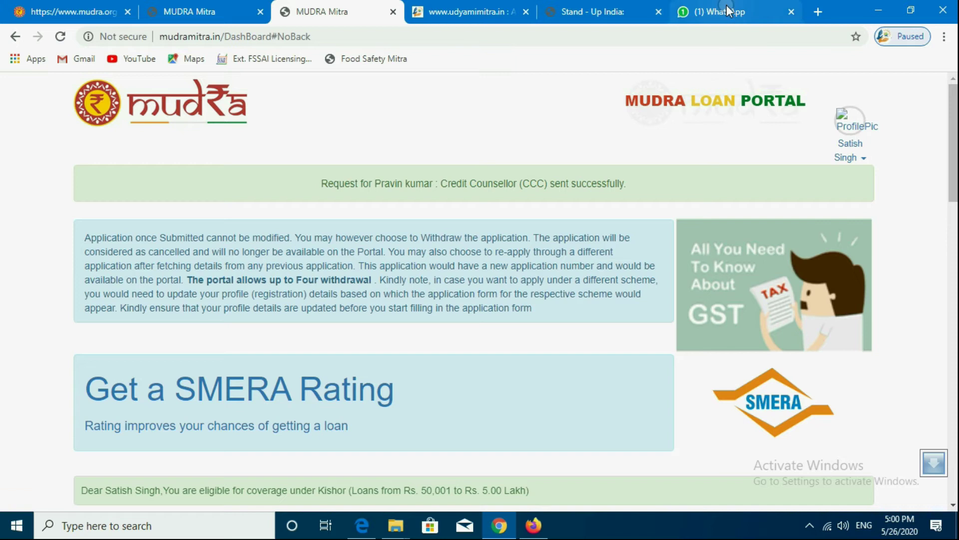
Open gmail.com in a new Chrome tab and sign in with the handholding agency's account.
{"action": "left_click", "coordinate": [813, 11]}
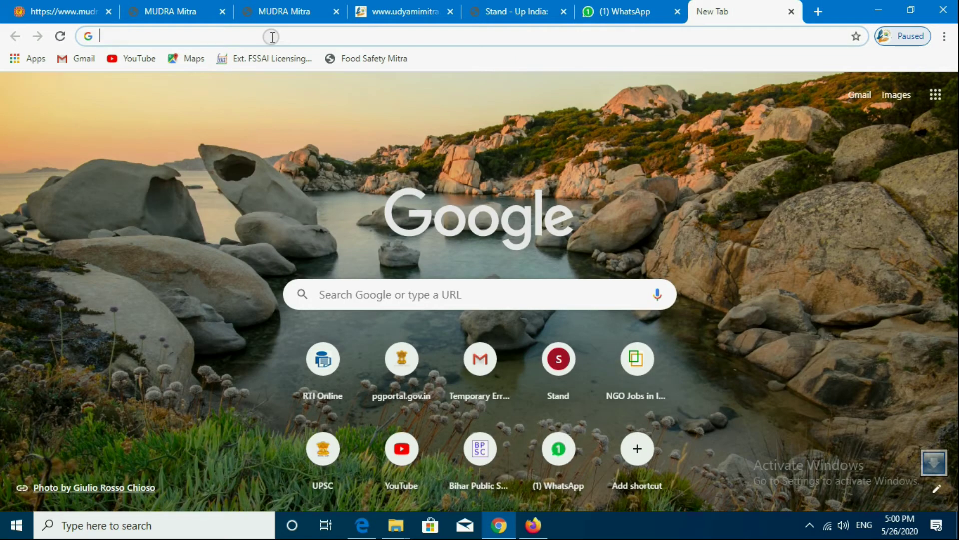
{"action": "type", "text": "gmail.com"}
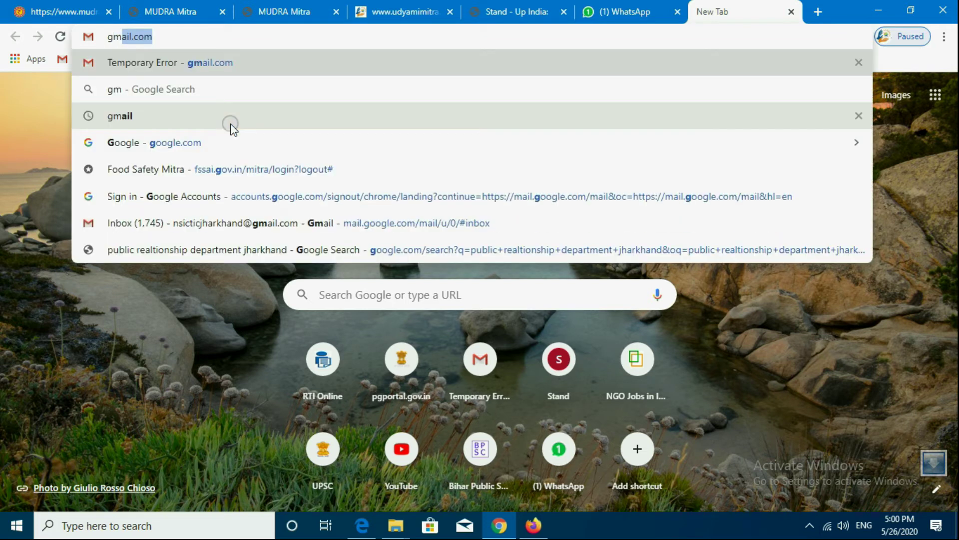
{"action": "left_click", "coordinate": [245, 64]}
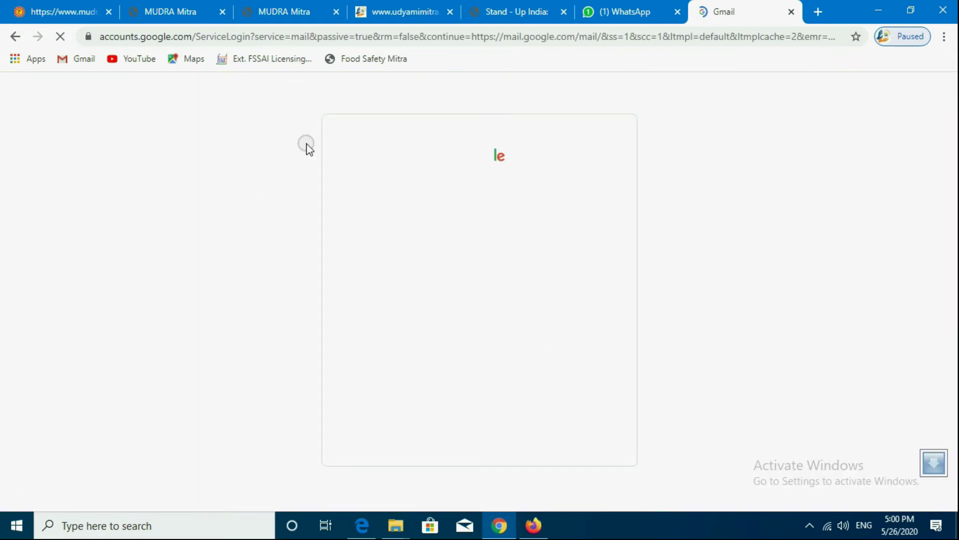
{"action": "left_click", "coordinate": [423, 220]}
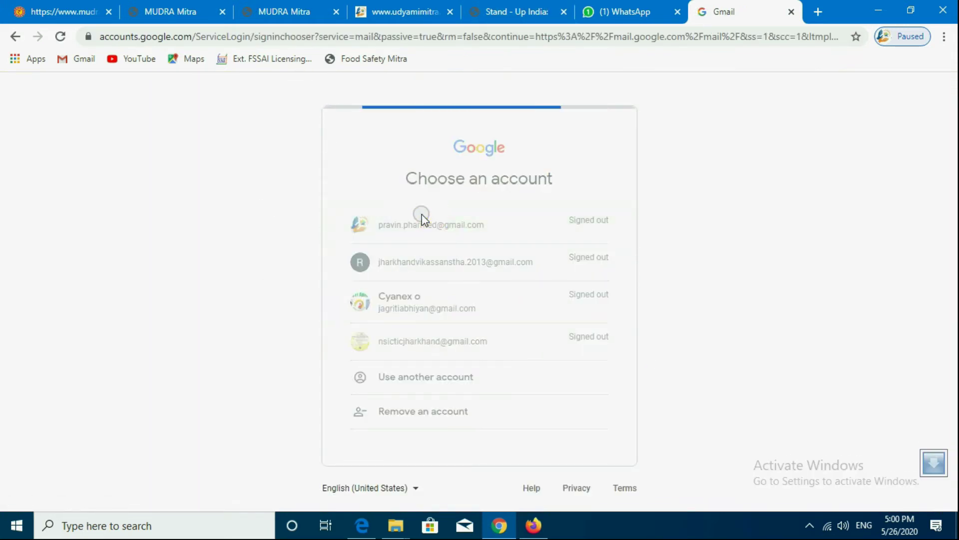
{"action": "left_click", "coordinate": [593, 330]}
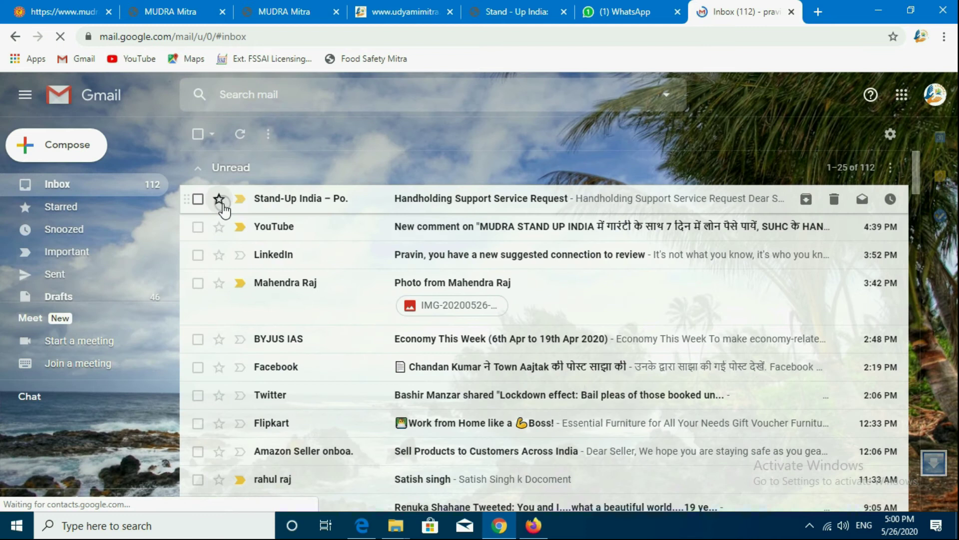
Open the agency's "Handholding Support Service Request" email from Stand-Up India and highlight the sender's address.
{"action": "left_click", "coordinate": [478, 200]}
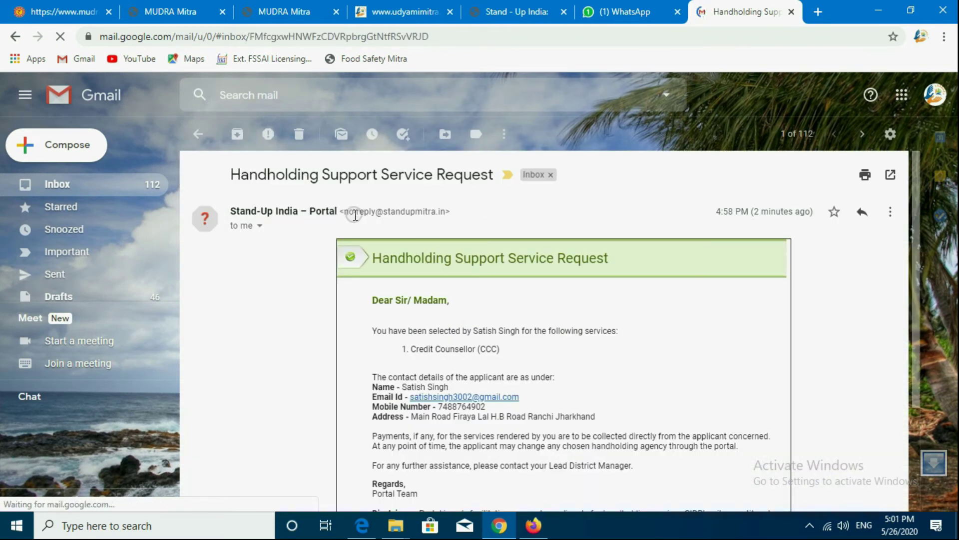
{"action": "left_click_drag", "start_coordinate": [344, 212], "coordinate": [452, 220]}
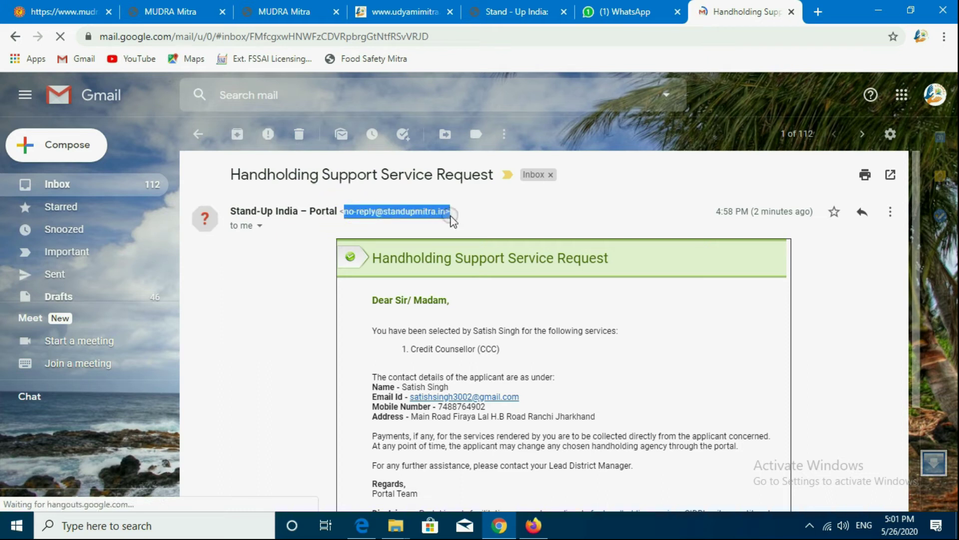
{"action": "scroll", "coordinate": [500, 295], "scroll_direction": "down", "scroll_amount": 4}
{"action": "scroll", "coordinate": [464, 290], "scroll_direction": "up", "scroll_amount": 3}
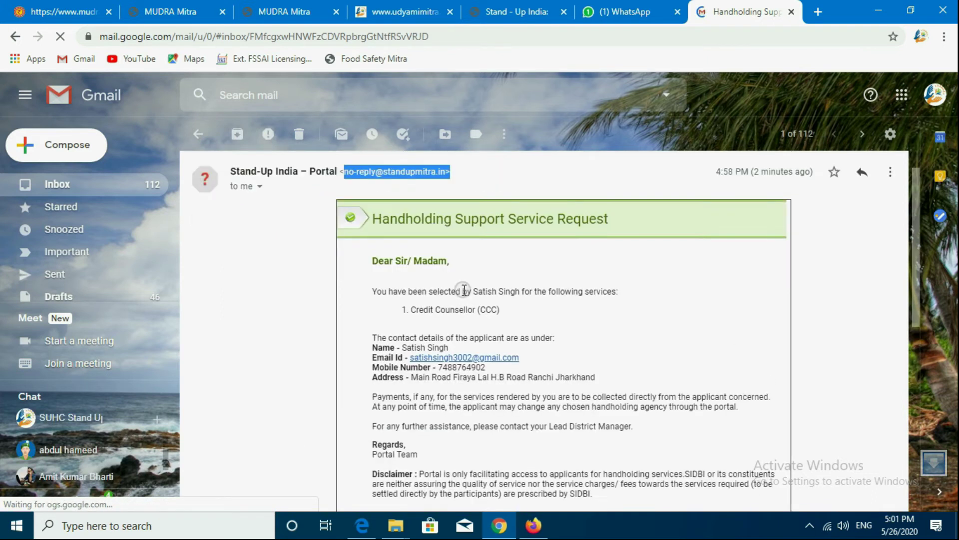
{"action": "scroll", "coordinate": [465, 290], "scroll_direction": "up", "scroll_amount": 1}
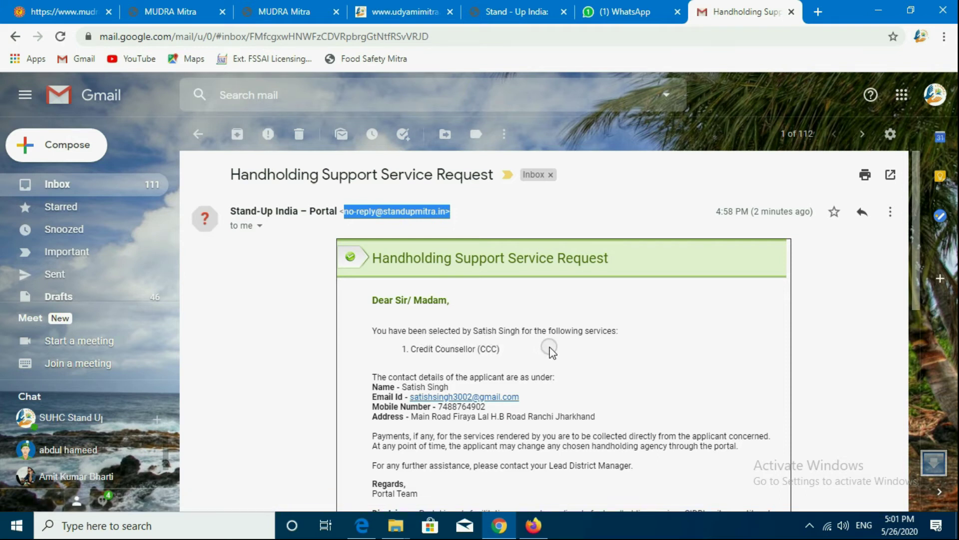
Read the email's applicant contact details and highlight the passage on collecting payments from the applicant and changing the handholding agency.
{"action": "scroll", "coordinate": [602, 347], "scroll_direction": "down", "scroll_amount": 3}
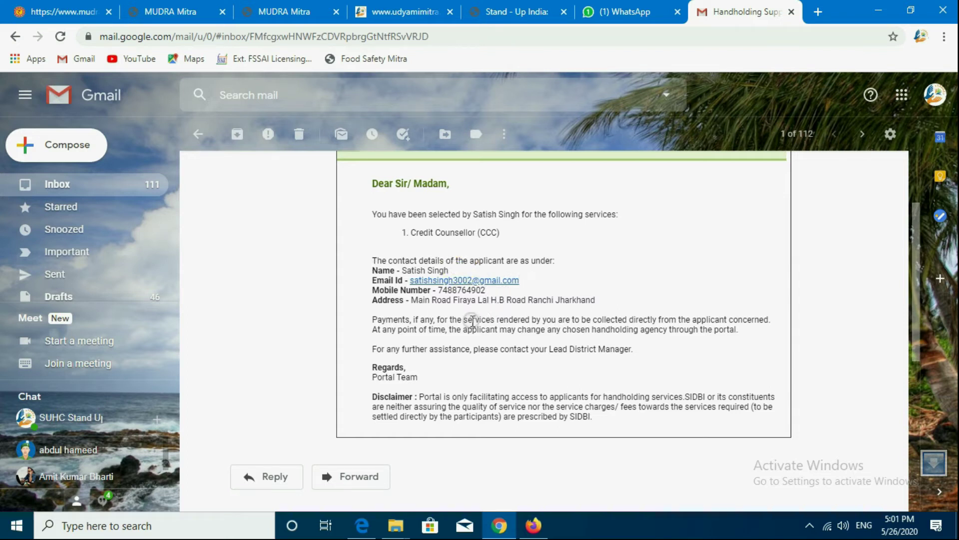
{"action": "scroll", "coordinate": [577, 304], "scroll_direction": "down", "scroll_amount": 2}
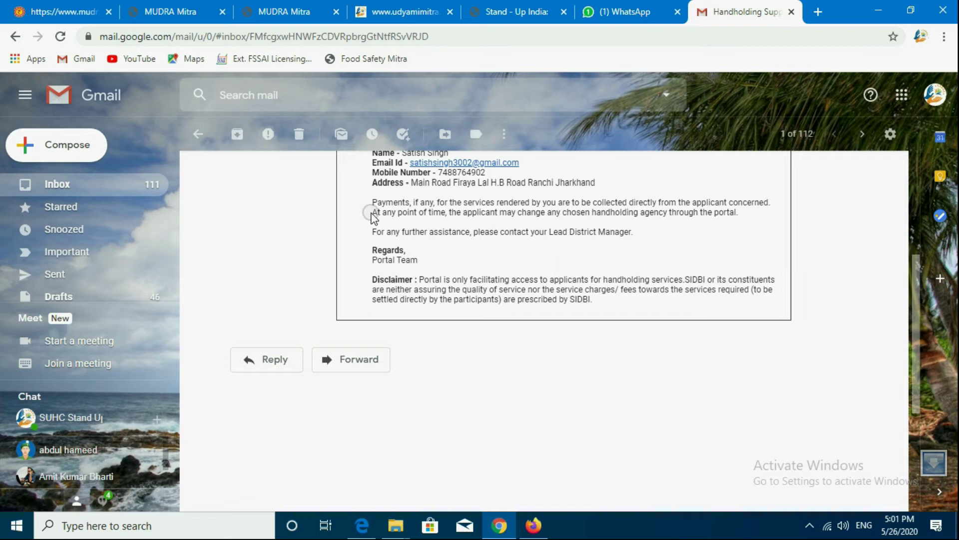
{"action": "left_click_drag", "start_coordinate": [364, 199], "coordinate": [561, 197]}
{"action": "left_click", "coordinate": [656, 226]}
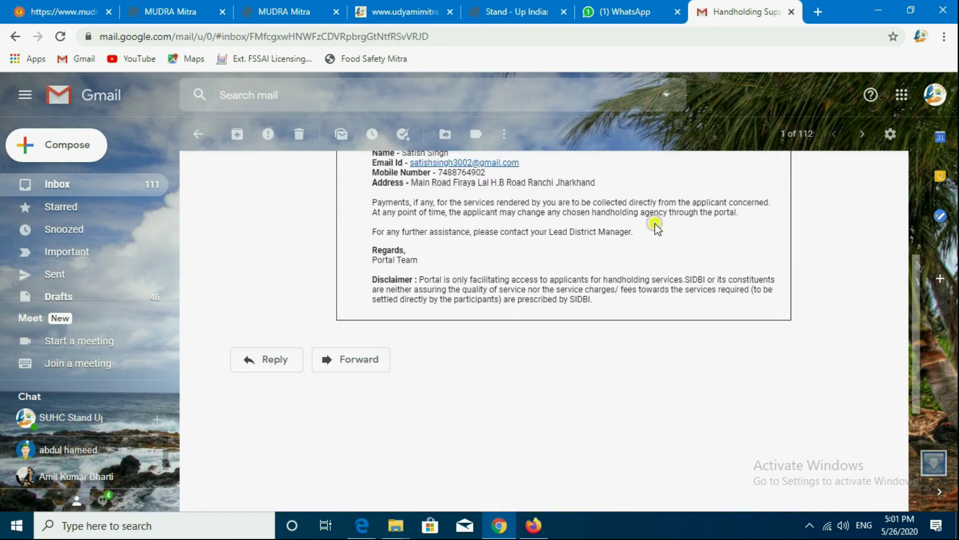
{"action": "left_click_drag", "start_coordinate": [375, 198], "coordinate": [769, 213]}
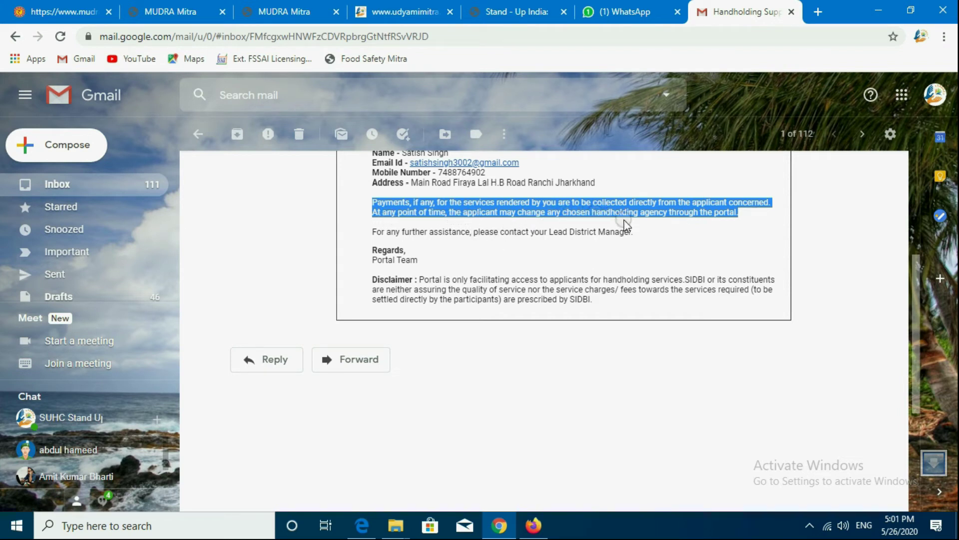
{"action": "left_click", "coordinate": [742, 220]}
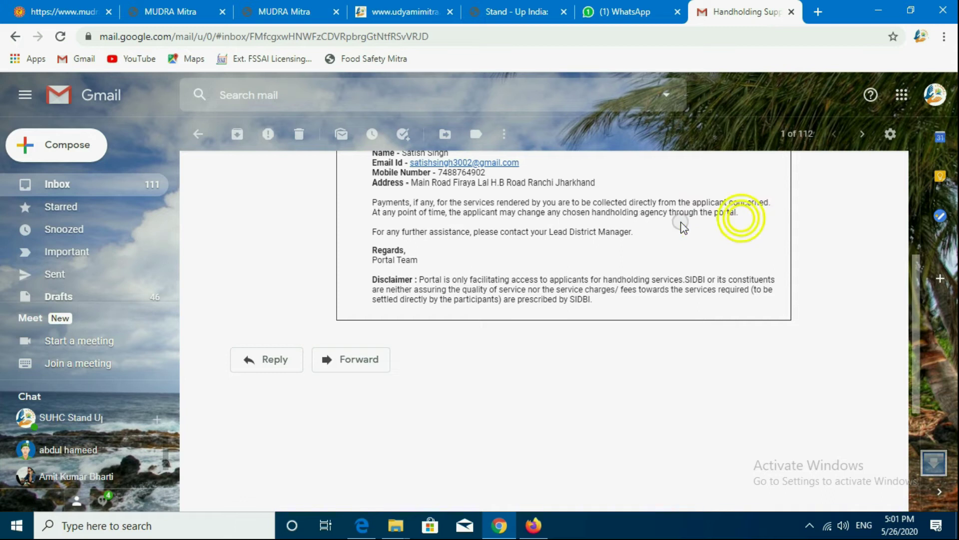
{"action": "scroll", "coordinate": [349, 212], "scroll_direction": "up", "scroll_amount": 2}
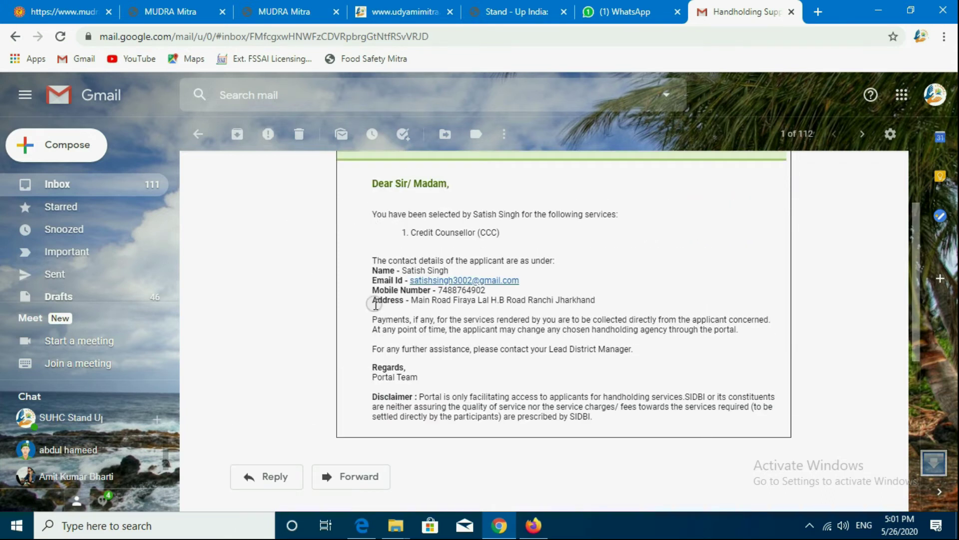
{"action": "left_click_drag", "start_coordinate": [374, 319], "coordinate": [741, 344]}
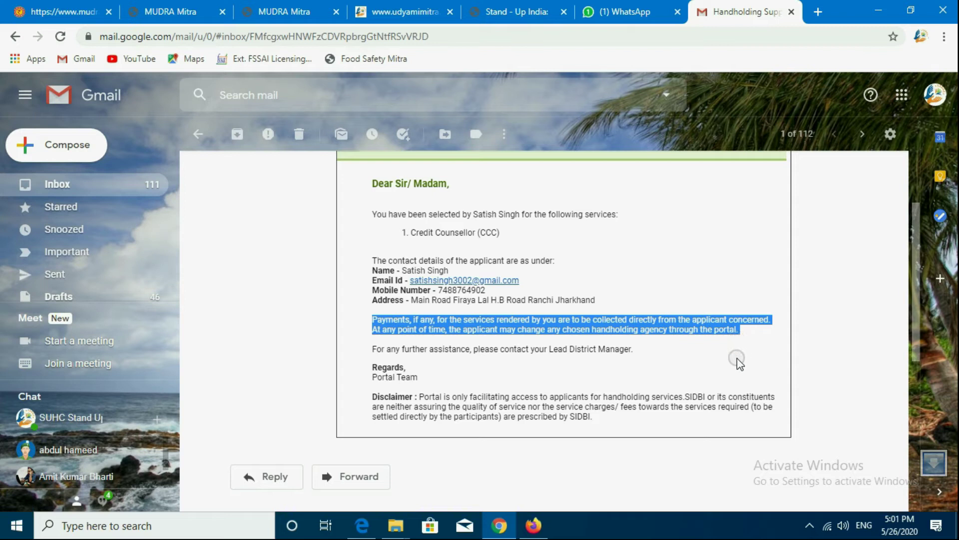
{"action": "left_click", "coordinate": [740, 345]}
{"action": "left_click_drag", "start_coordinate": [745, 332], "coordinate": [375, 323]}
{"action": "scroll", "coordinate": [913, 281], "scroll_direction": "up", "scroll_amount": 3}
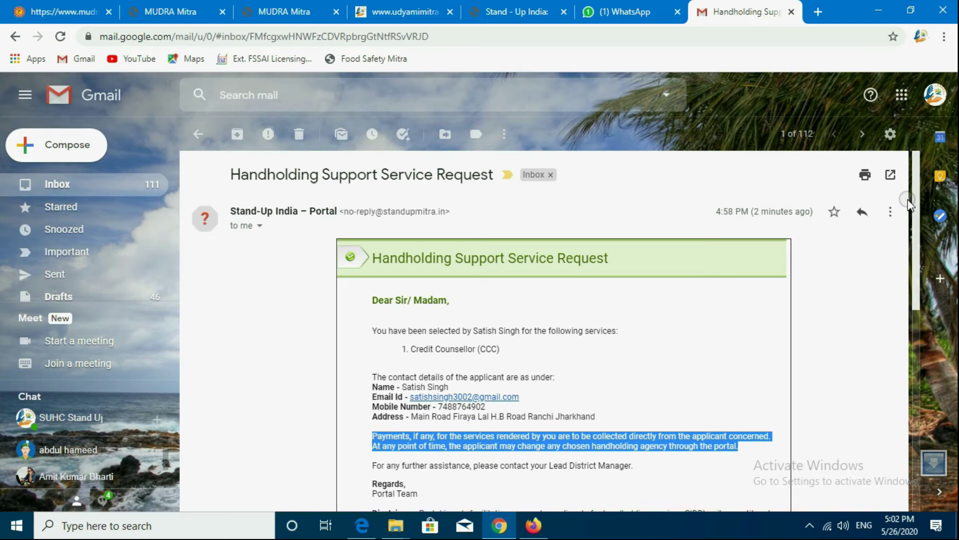
{"action": "left_click", "coordinate": [634, 379]}
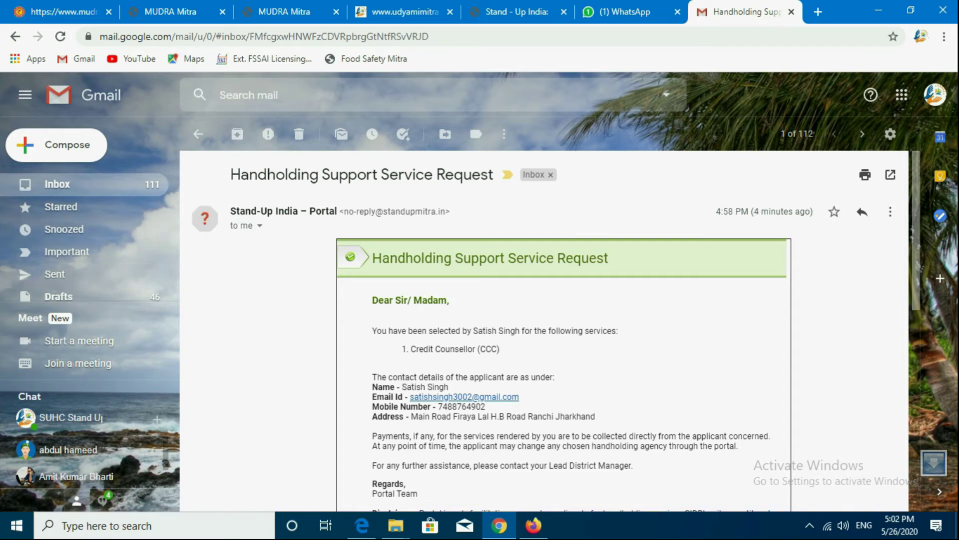
Sign out of the handholding agency's Gmail account.
{"action": "left_click", "coordinate": [935, 95]}
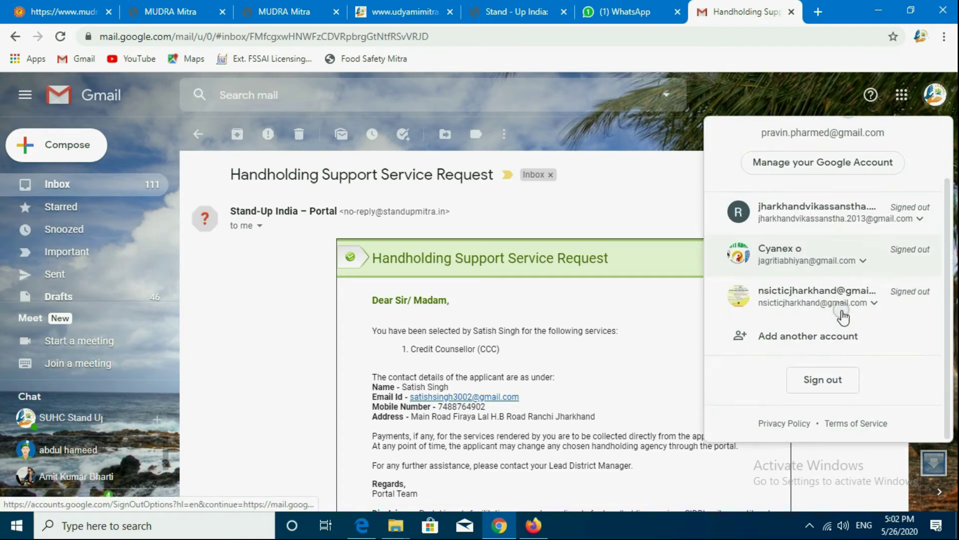
{"action": "left_click", "coordinate": [829, 384]}
Return to the MUDRA loan portal's home page and open the login for Other Users.
{"action": "left_click", "coordinate": [175, 8]}
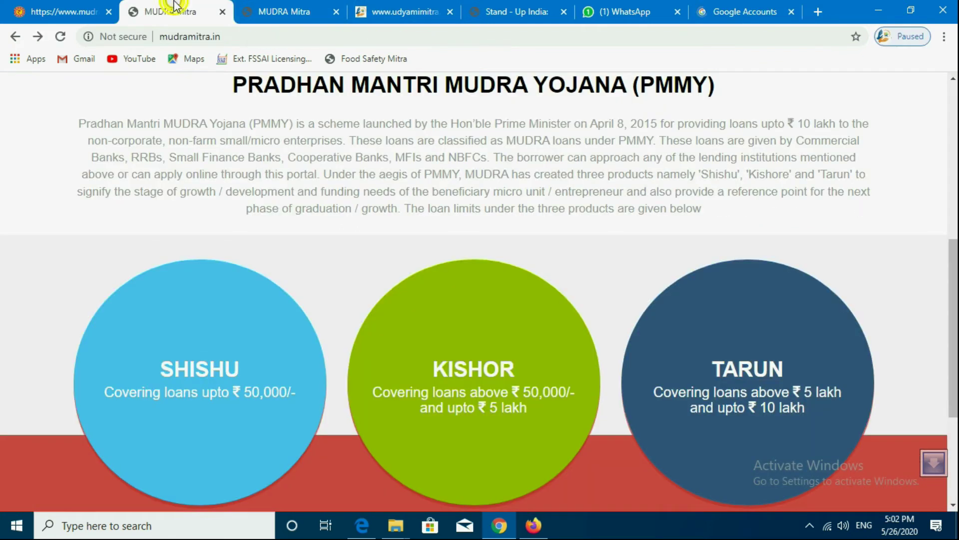
{"action": "scroll", "coordinate": [486, 259], "scroll_direction": "up", "scroll_amount": 7}
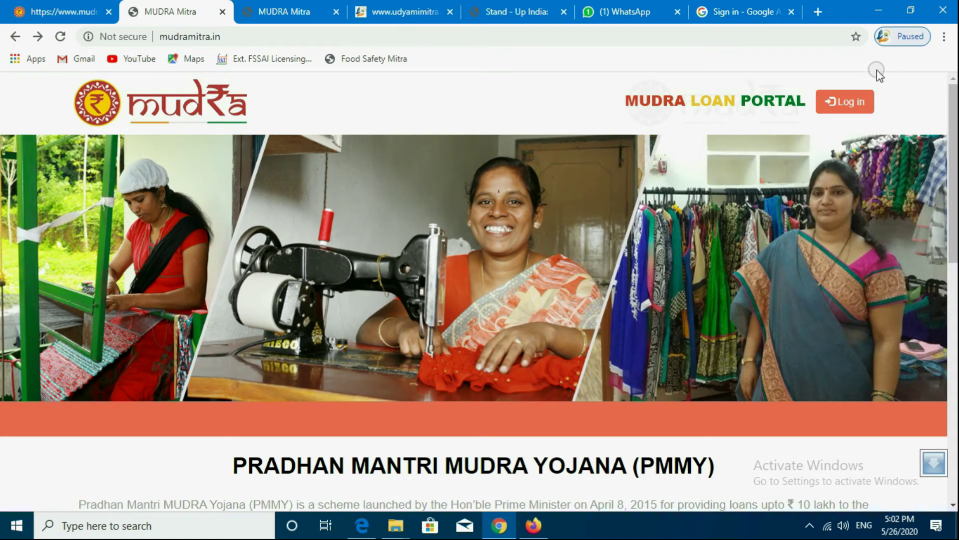
{"action": "left_click", "coordinate": [840, 107]}
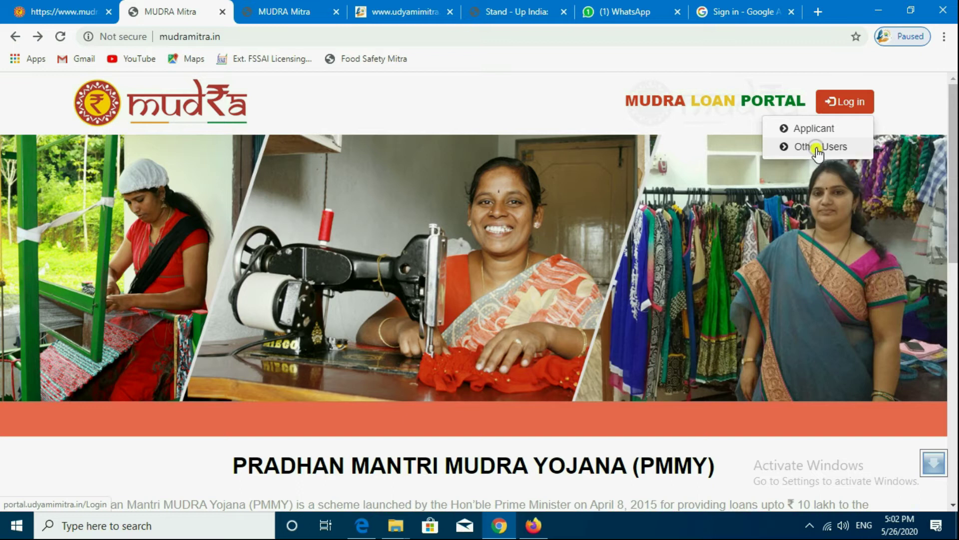
{"action": "left_click", "coordinate": [817, 148]}
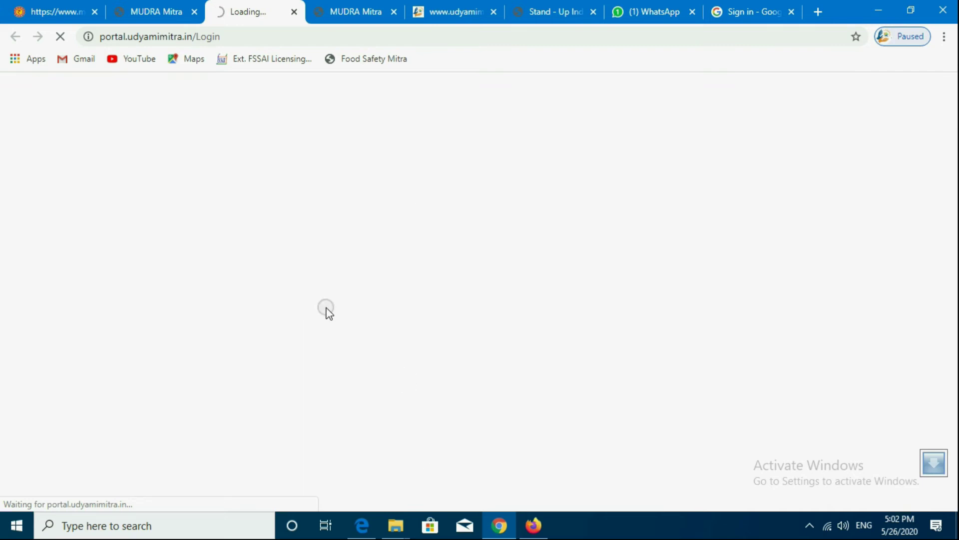
Switch to the applicant dashboard, open My Handholding Agencies and look through the My Help Centers entry.
{"action": "key", "text": "ctrl+Tab"}
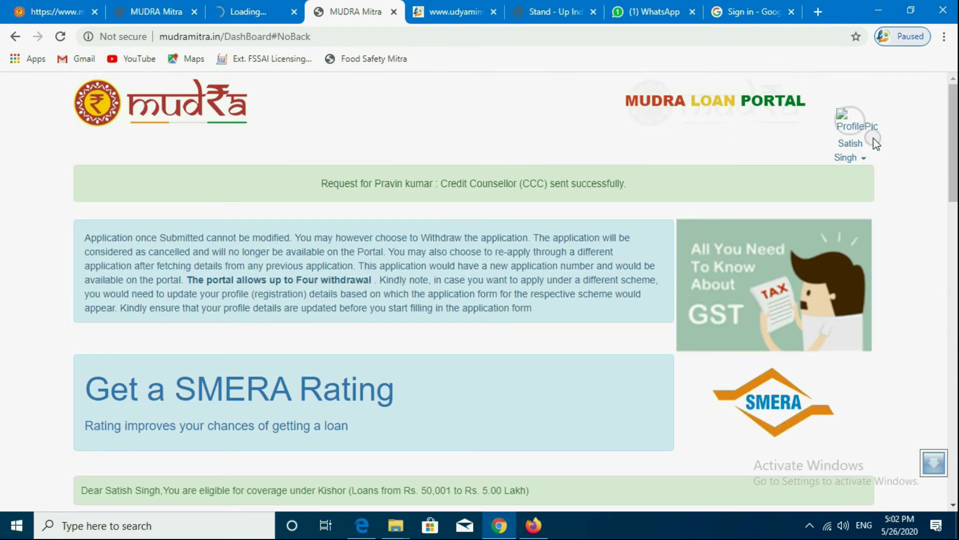
{"action": "scroll", "coordinate": [509, 174], "scroll_direction": "down", "scroll_amount": 10}
{"action": "scroll", "coordinate": [509, 174], "scroll_direction": "up", "scroll_amount": 7}
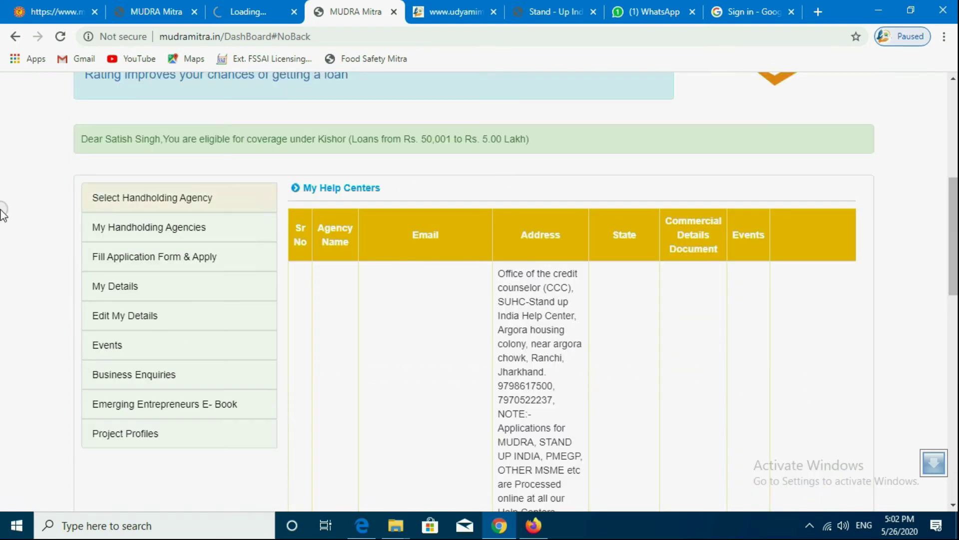
{"action": "left_click", "coordinate": [190, 210]}
{"action": "left_click", "coordinate": [203, 229]}
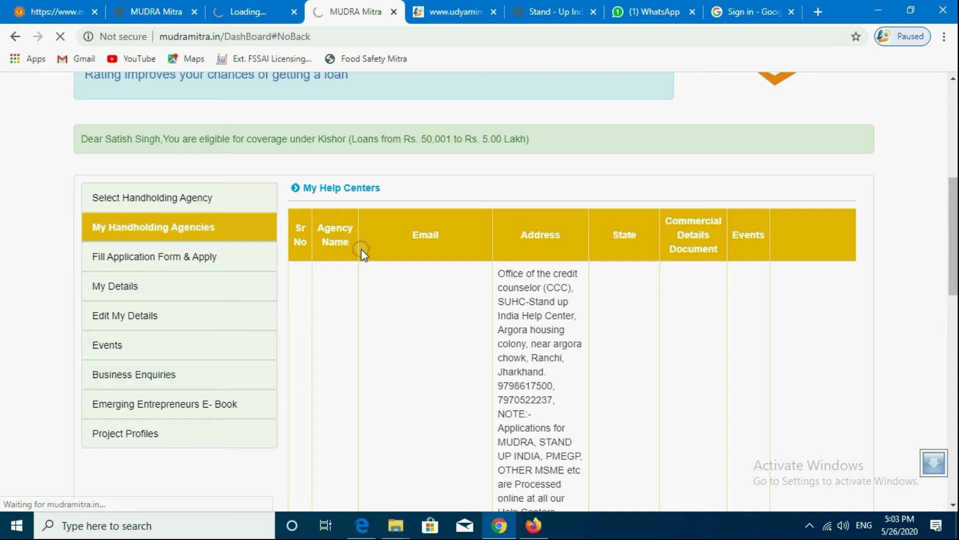
{"action": "scroll", "coordinate": [634, 327], "scroll_direction": "down", "scroll_amount": 15}
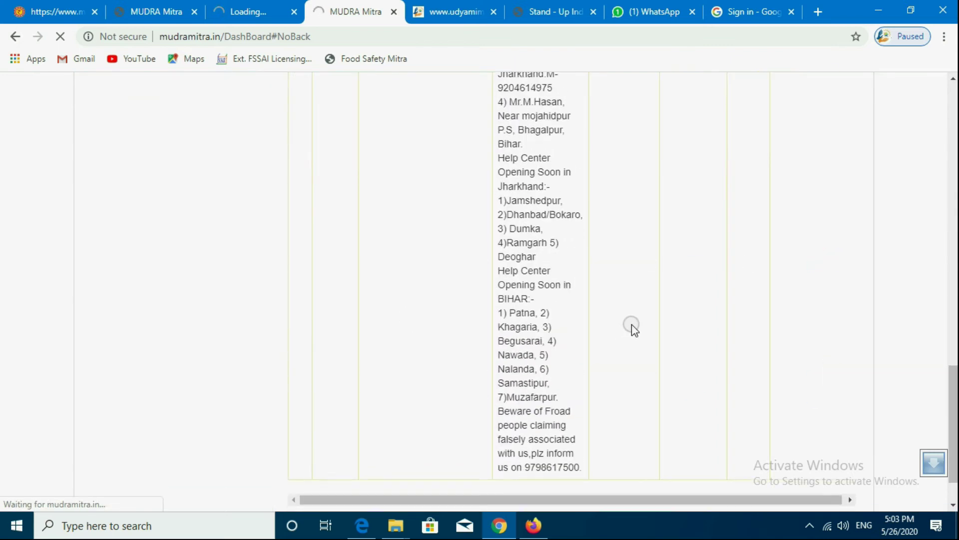
Check the loading login and dashboard pages, and switch to the udyamimitra.in page.
{"action": "left_click", "coordinate": [270, 7]}
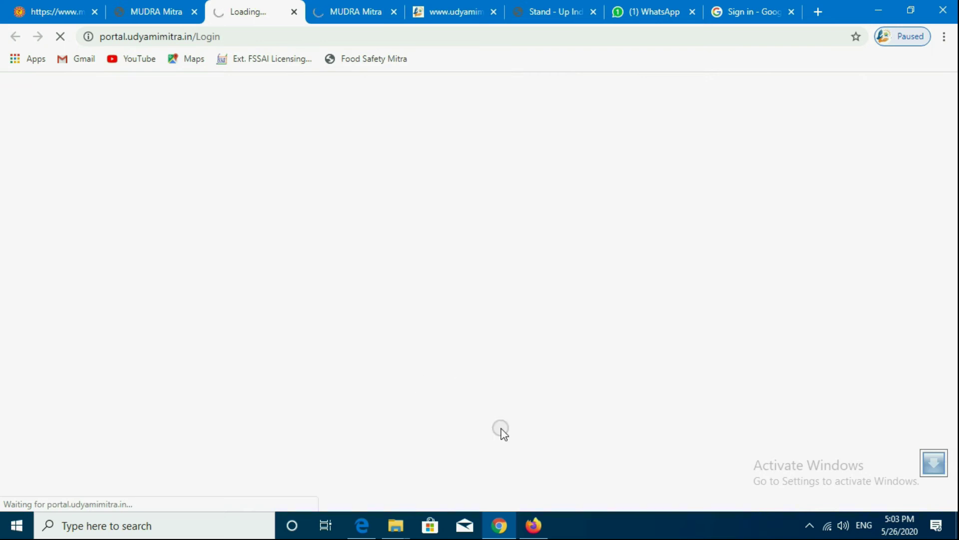
{"action": "left_click", "coordinate": [353, 7]}
{"action": "left_click", "coordinate": [443, 7]}
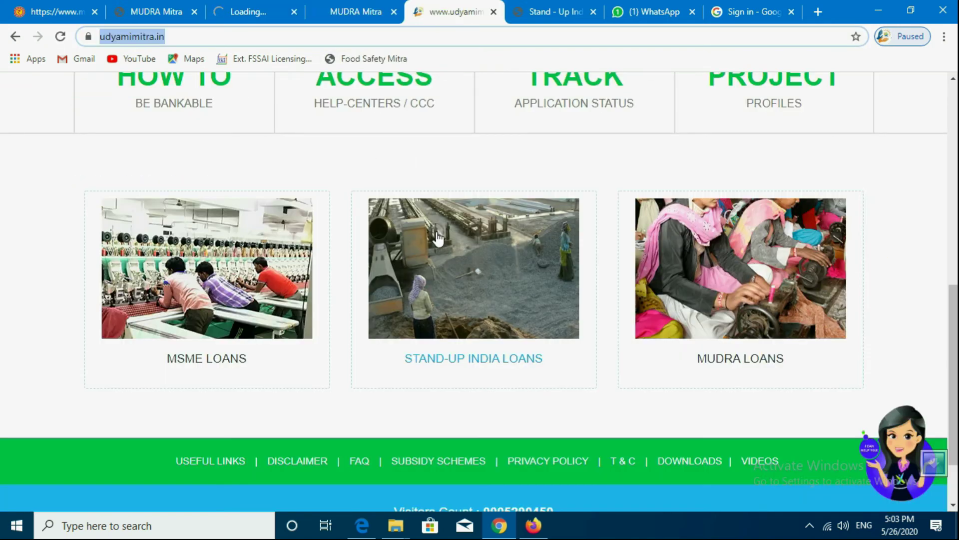
Check the applicant's My HandHolding Agencies page and switch to the Udyami Mitra portal login page.
{"action": "left_click", "coordinate": [350, 7]}
{"action": "left_click", "coordinate": [460, 7]}
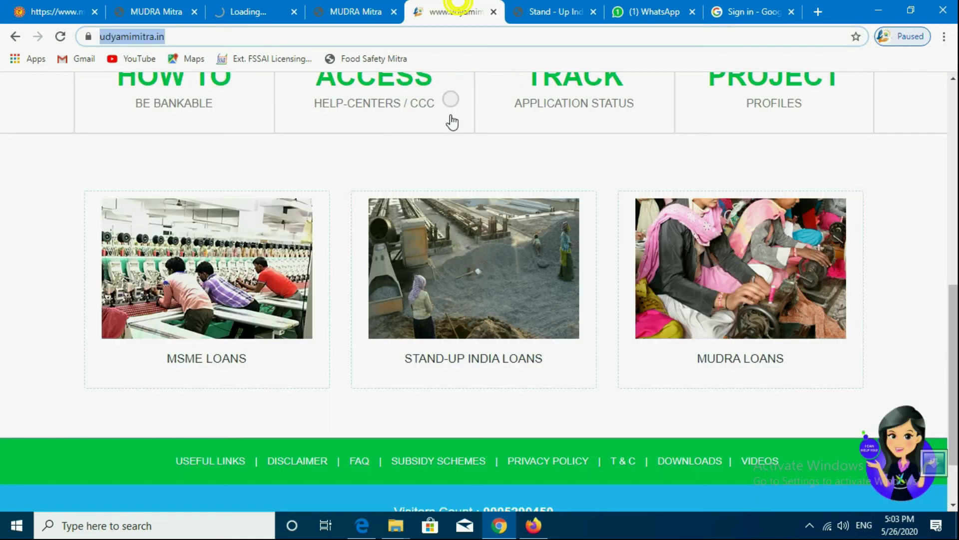
{"action": "left_click", "coordinate": [369, 9]}
{"action": "left_click", "coordinate": [248, 7]}
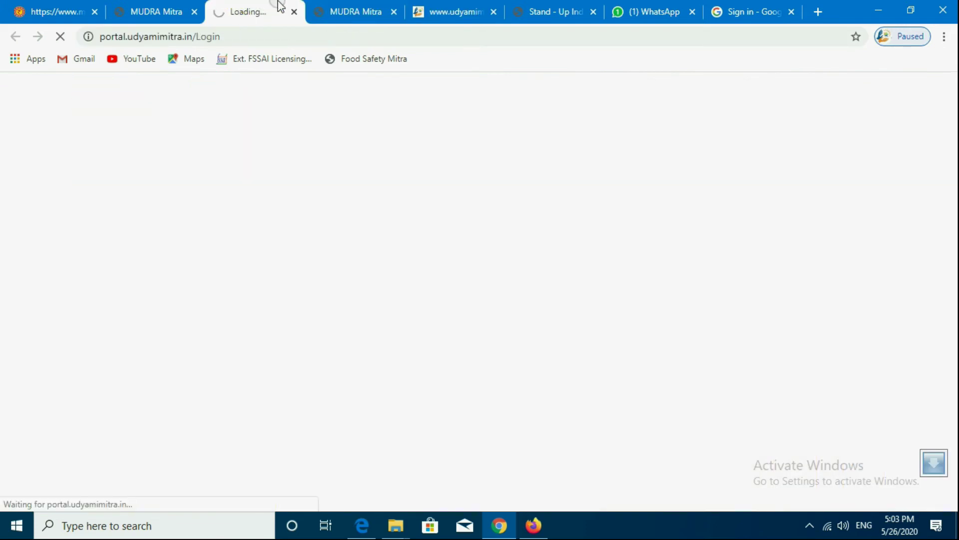
{"action": "left_click", "coordinate": [344, 11]}
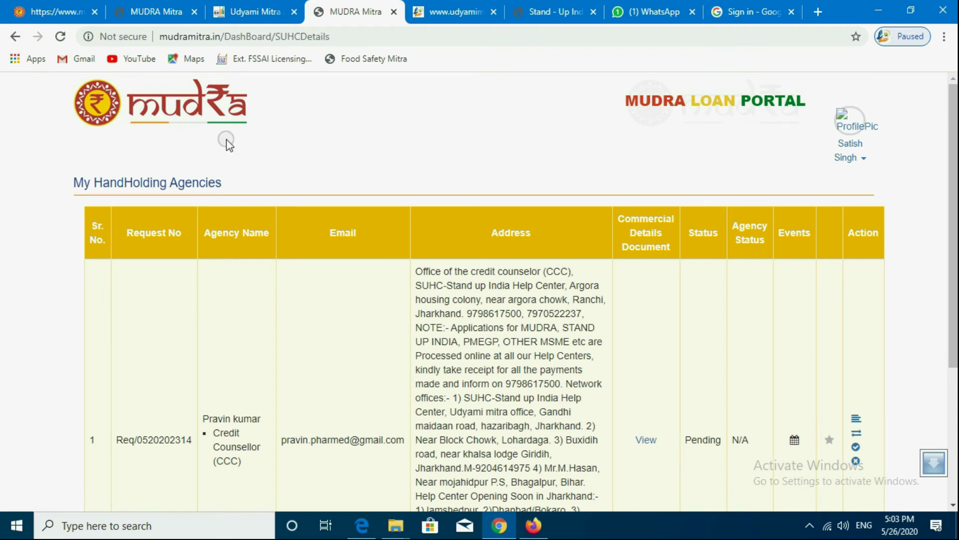
{"action": "left_click", "coordinate": [252, 11]}
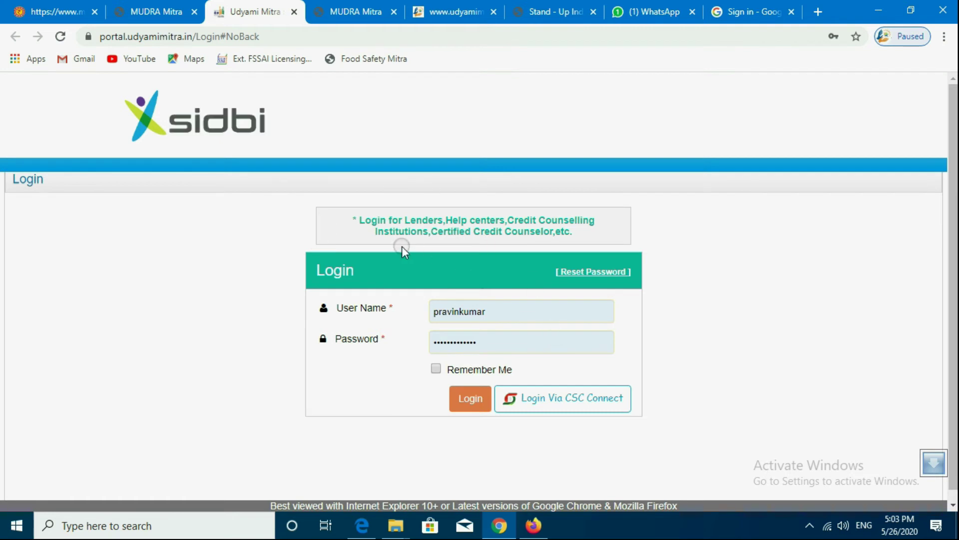
Read the note on which users this login serves and log in to the help center account with the prefilled credentials.
{"action": "left_click_drag", "start_coordinate": [355, 220], "coordinate": [565, 235]}
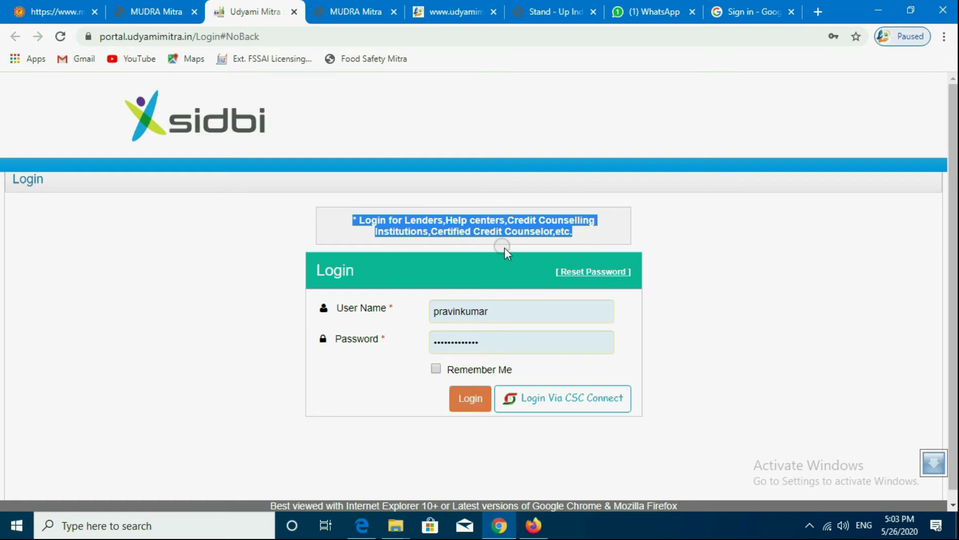
{"action": "left_click", "coordinate": [603, 222]}
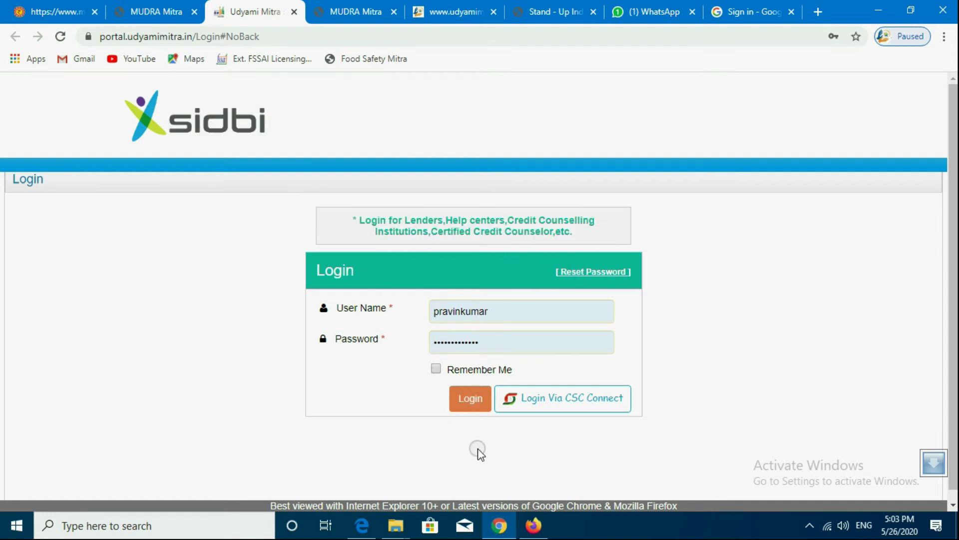
{"action": "left_click", "coordinate": [481, 400]}
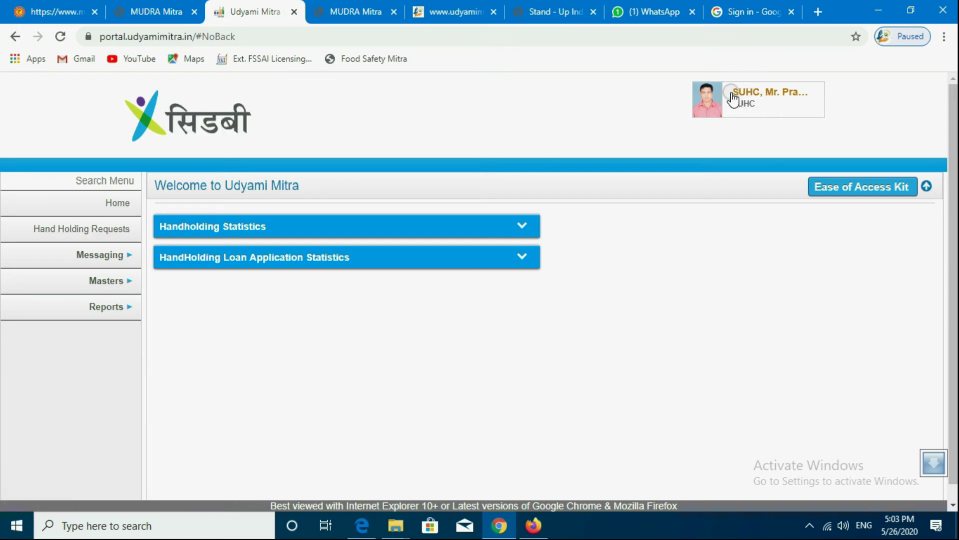
Open the Hand Holding Requests list and examine the first request's number, applicant, scheme, requested date, area of expertise and statuses.
{"action": "left_click", "coordinate": [84, 233]}
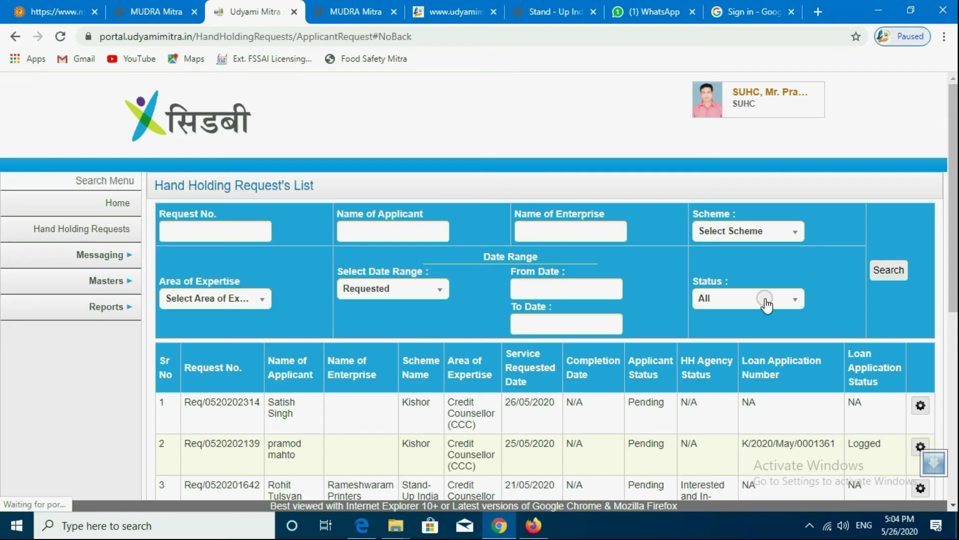
{"action": "left_click_drag", "start_coordinate": [188, 400], "coordinate": [257, 415]}
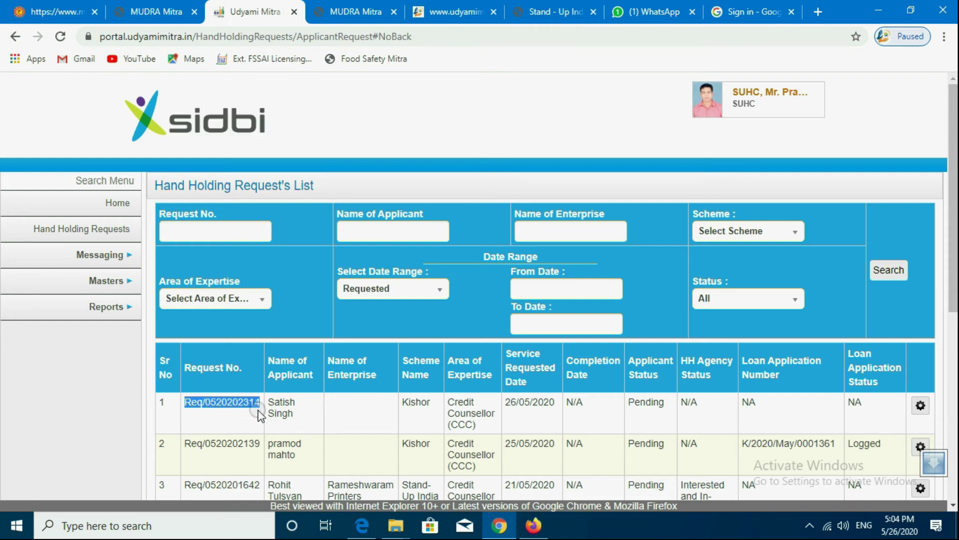
{"action": "left_click", "coordinate": [282, 417]}
{"action": "left_click_drag", "start_coordinate": [431, 402], "coordinate": [416, 402]}
{"action": "left_click", "coordinate": [546, 409]}
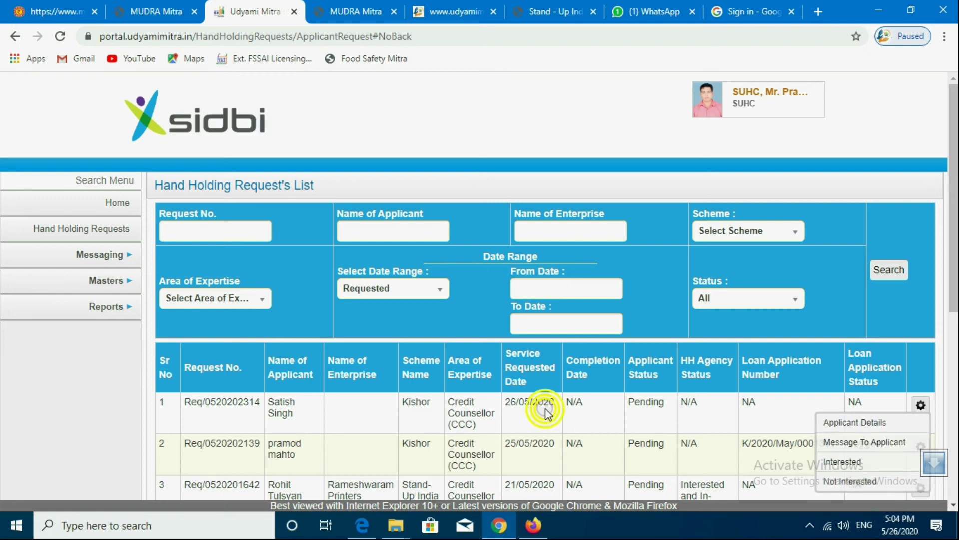
{"action": "scroll", "coordinate": [544, 409], "scroll_direction": "down", "scroll_amount": 2}
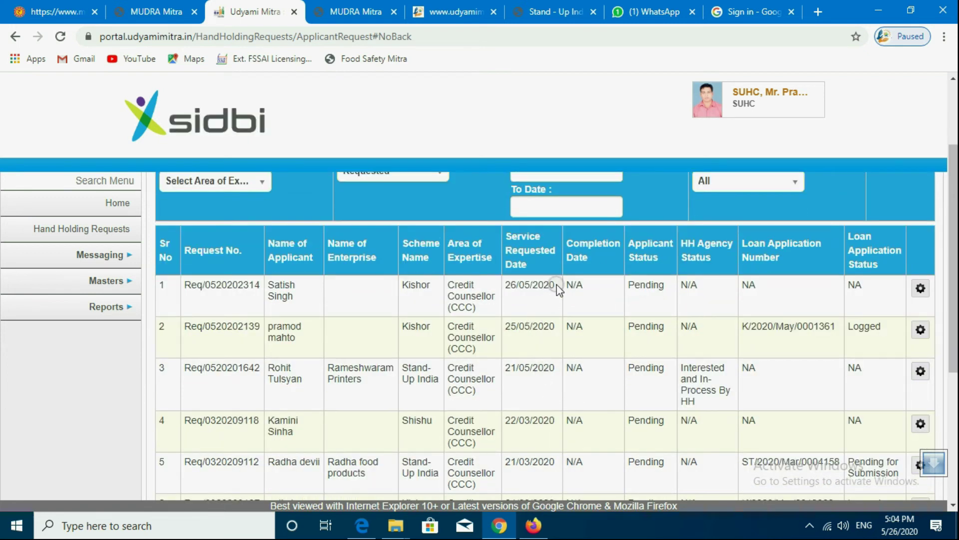
{"action": "left_click_drag", "start_coordinate": [456, 286], "coordinate": [477, 308]}
{"action": "left_click", "coordinate": [661, 288]}
{"action": "left_click", "coordinate": [759, 282]}
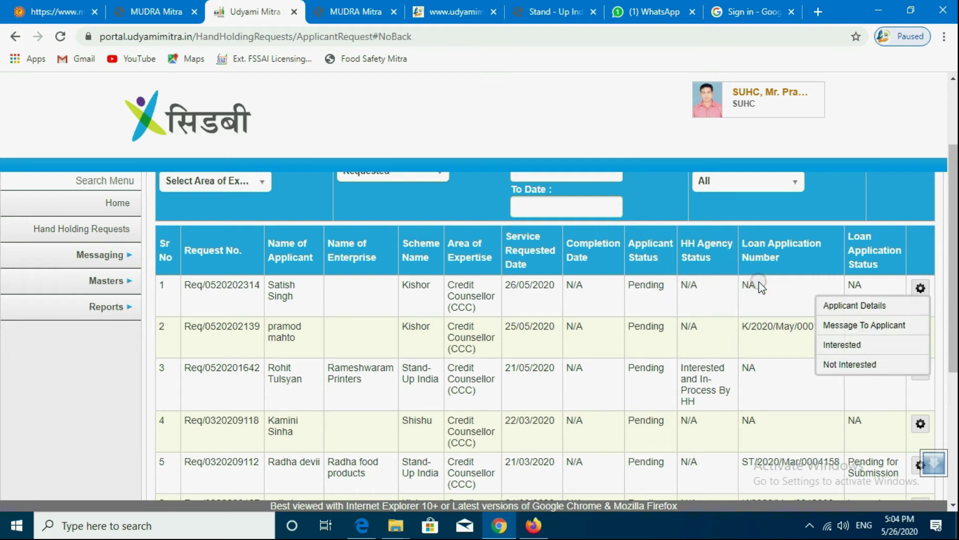
{"action": "left_click", "coordinate": [786, 281]}
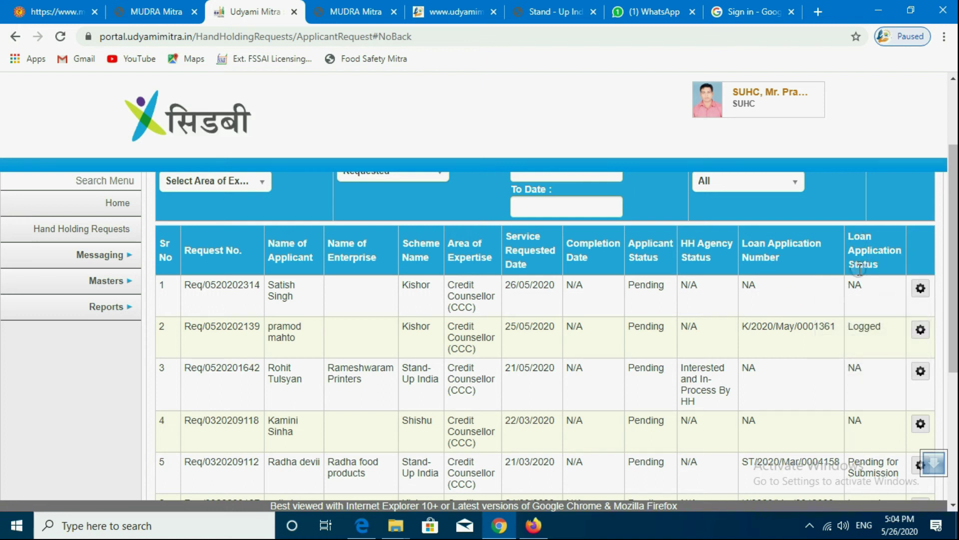
Open the first request's Applicant Details and review the contact details, expected loan amount, location, business and bank account sections.
{"action": "left_click", "coordinate": [919, 289]}
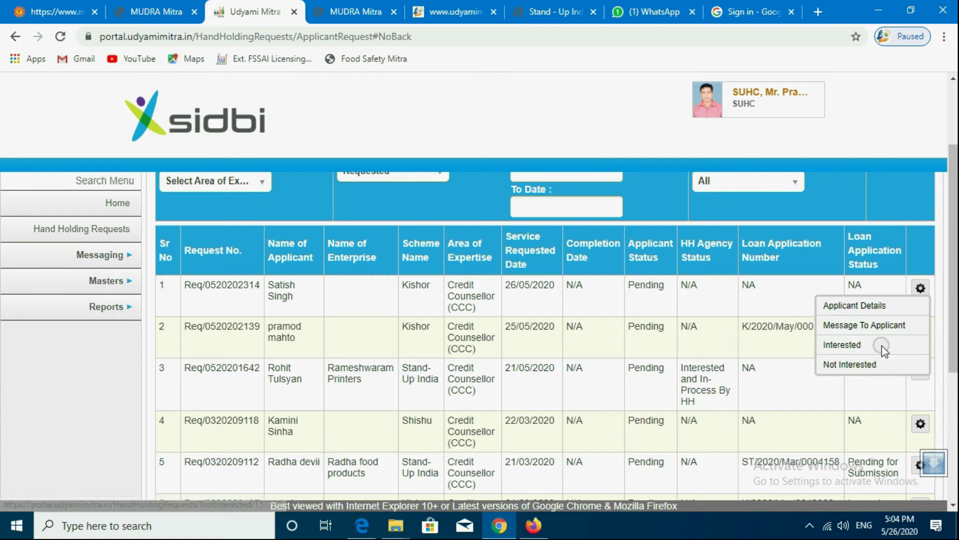
{"action": "left_click", "coordinate": [890, 307]}
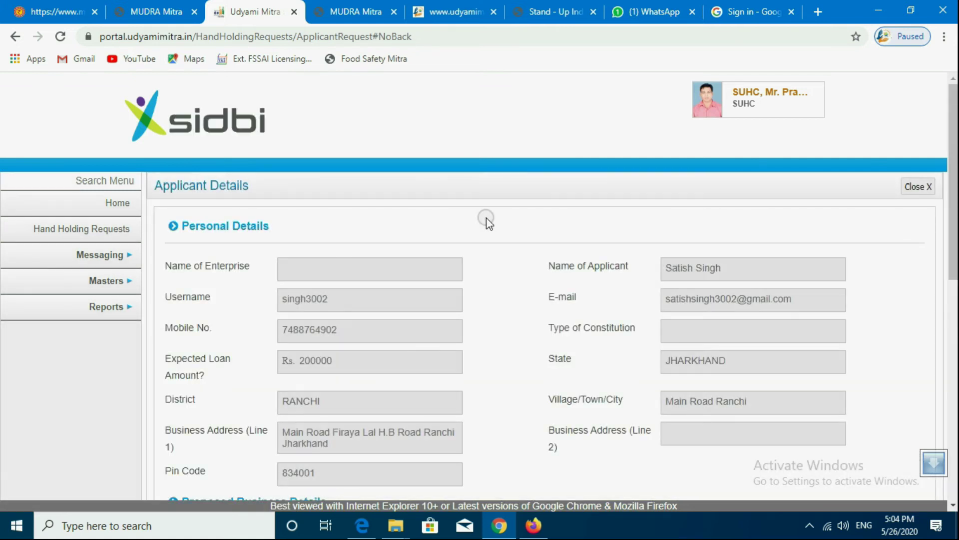
{"action": "scroll", "coordinate": [487, 218], "scroll_direction": "down", "scroll_amount": 10}
{"action": "scroll", "coordinate": [486, 217], "scroll_direction": "down", "scroll_amount": 1}
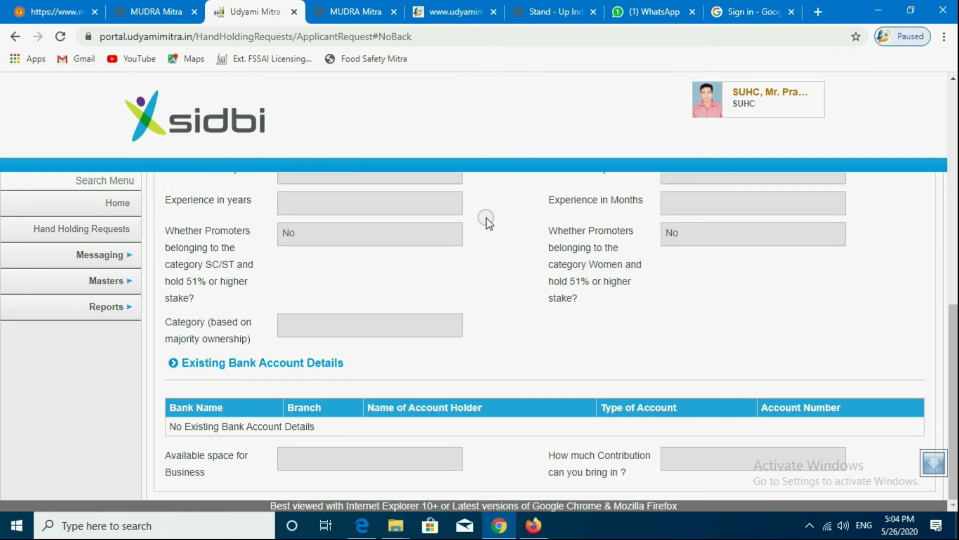
{"action": "scroll", "coordinate": [487, 218], "scroll_direction": "up", "scroll_amount": 10}
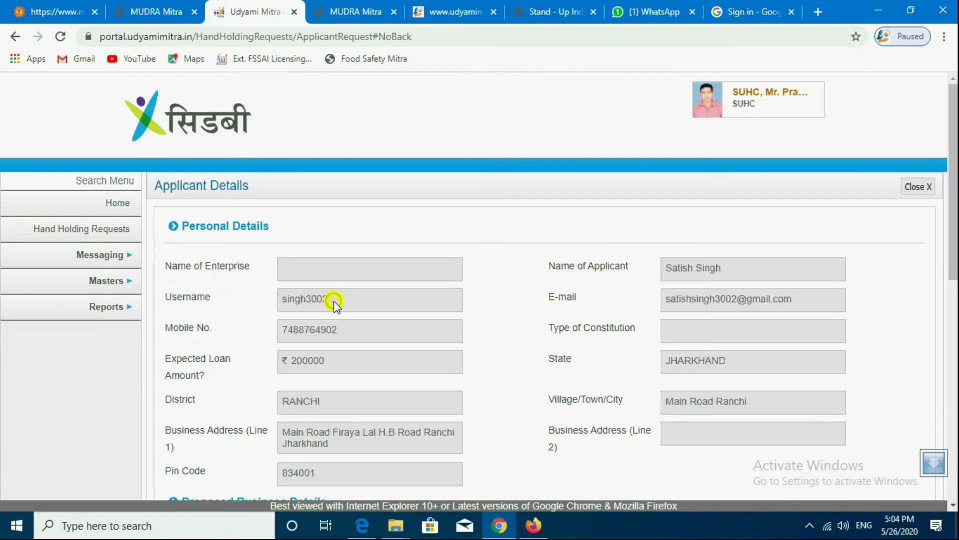
{"action": "scroll", "coordinate": [353, 356], "scroll_direction": "down", "scroll_amount": 2}
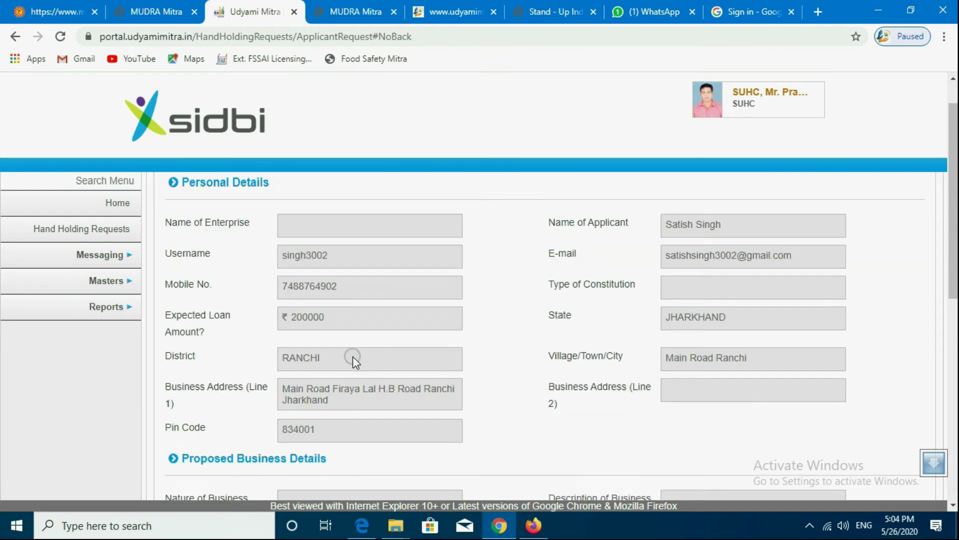
{"action": "left_click_drag", "start_coordinate": [335, 246], "coordinate": [254, 246]}
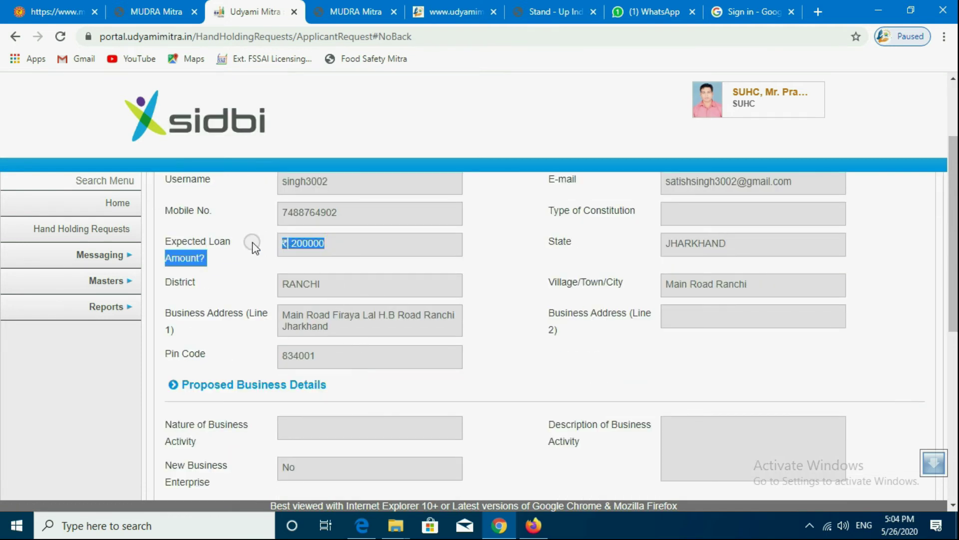
{"action": "left_click", "coordinate": [335, 279]}
{"action": "left_click", "coordinate": [715, 260]}
{"action": "left_click", "coordinate": [754, 185]}
{"action": "scroll", "coordinate": [710, 283], "scroll_direction": "down", "scroll_amount": 7}
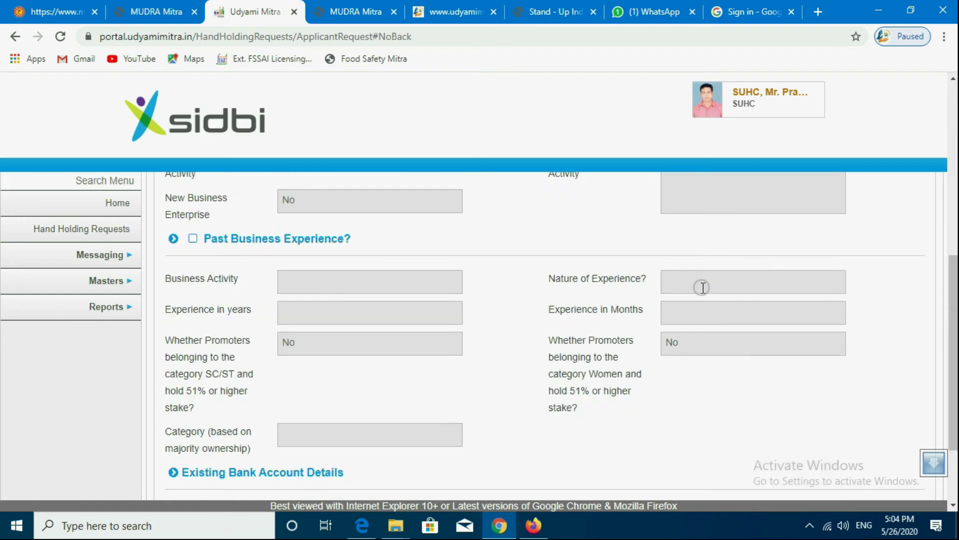
{"action": "scroll", "coordinate": [700, 285], "scroll_direction": "up", "scroll_amount": 10}
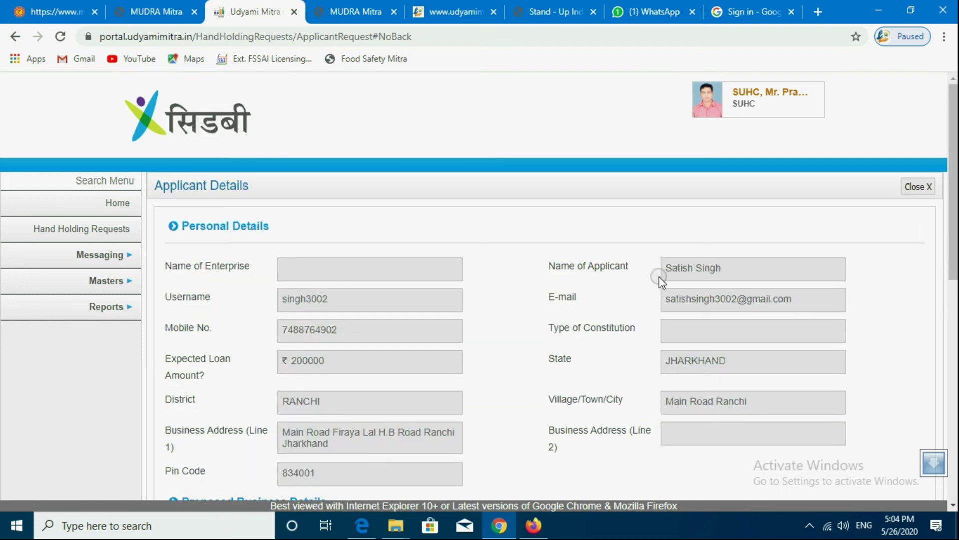
Close the Applicant Details and return to the Hand Holding Requests list.
{"action": "left_click", "coordinate": [73, 230]}
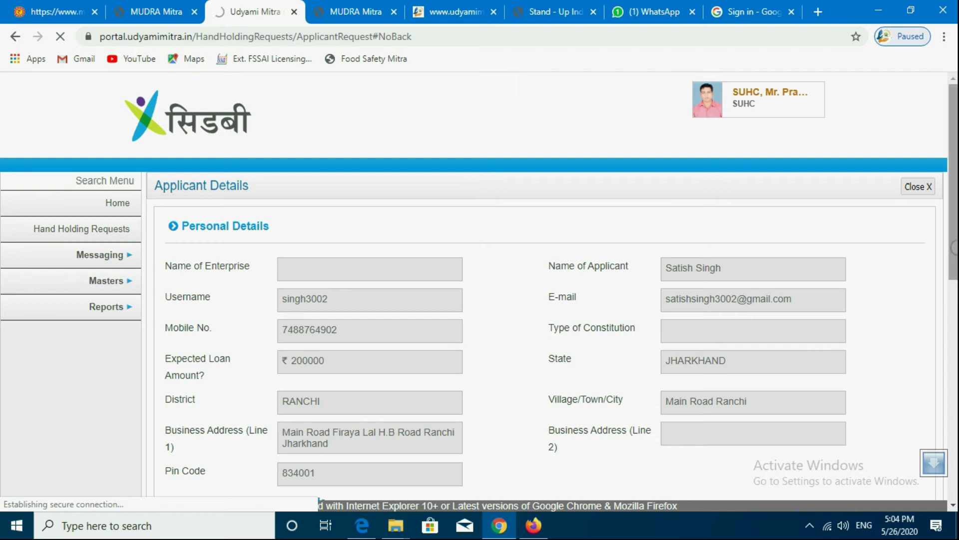
{"action": "left_click", "coordinate": [910, 189]}
{"action": "scroll", "coordinate": [806, 310], "scroll_direction": "down", "scroll_amount": 5}
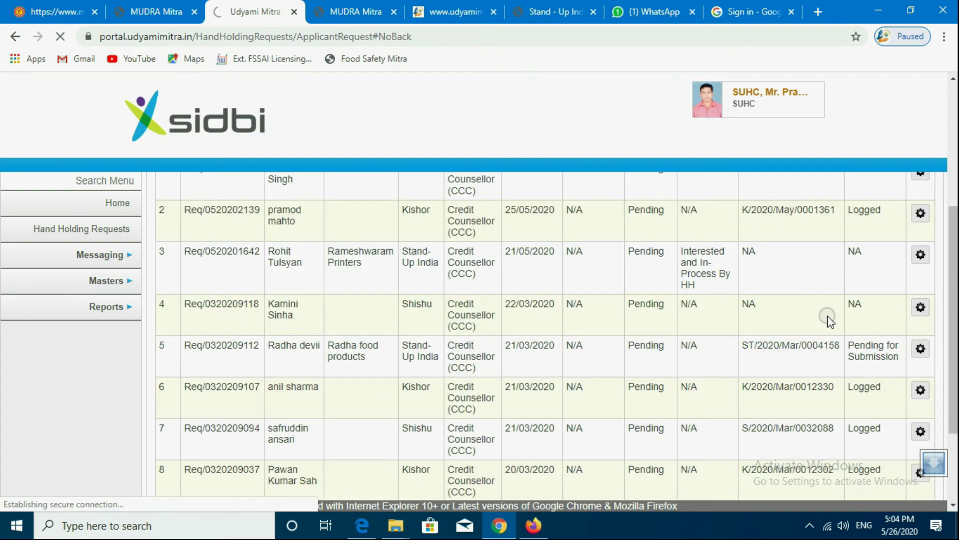
{"action": "scroll", "coordinate": [826, 315], "scroll_direction": "up", "scroll_amount": 5}
Mark the first handholding request as Interested and confirm the choice.
{"action": "scroll", "coordinate": [752, 321], "scroll_direction": "down", "scroll_amount": 2}
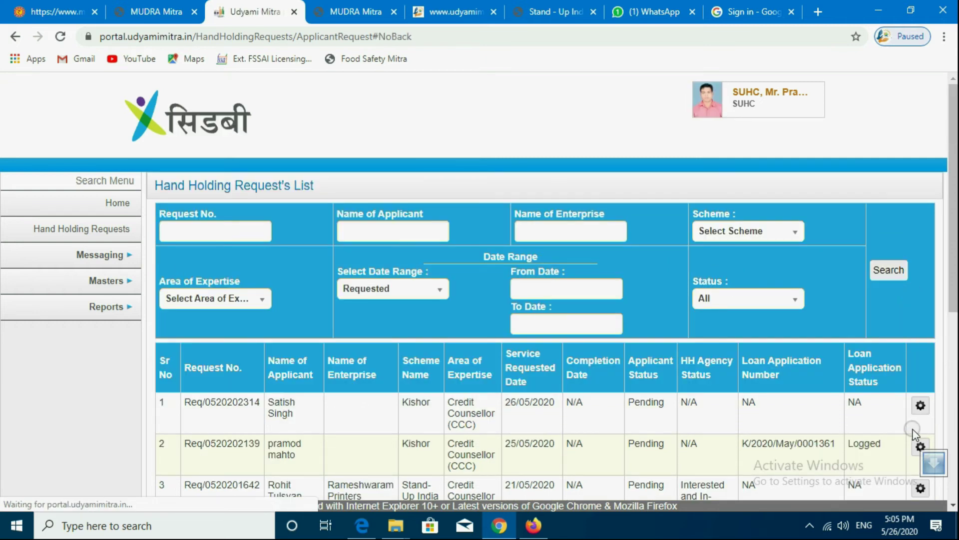
{"action": "scroll", "coordinate": [912, 355], "scroll_direction": "down", "scroll_amount": 2}
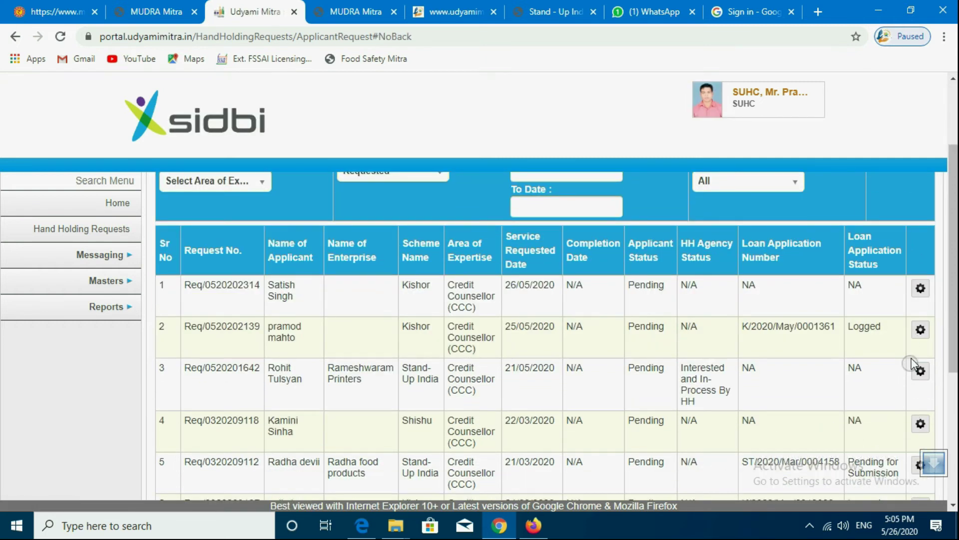
{"action": "left_click", "coordinate": [920, 288]}
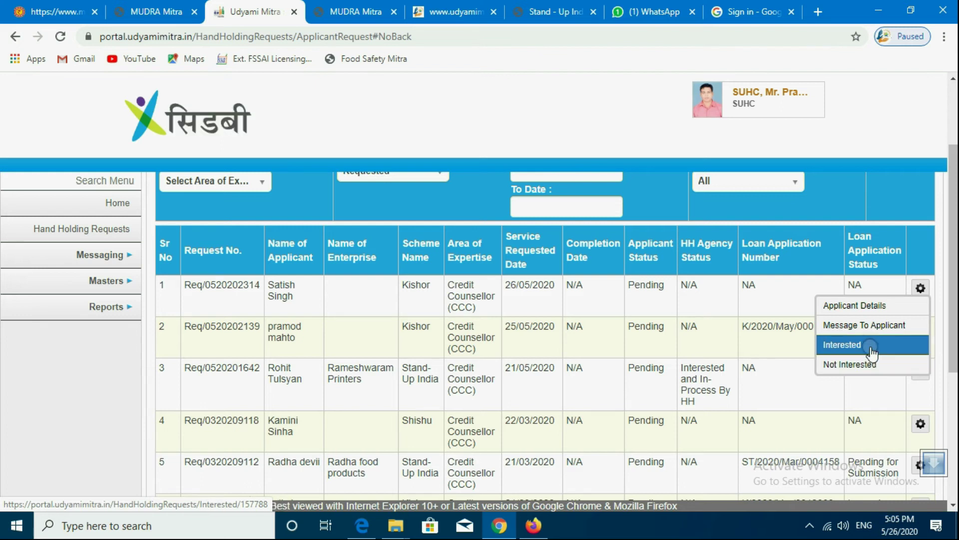
{"action": "left_click", "coordinate": [871, 348]}
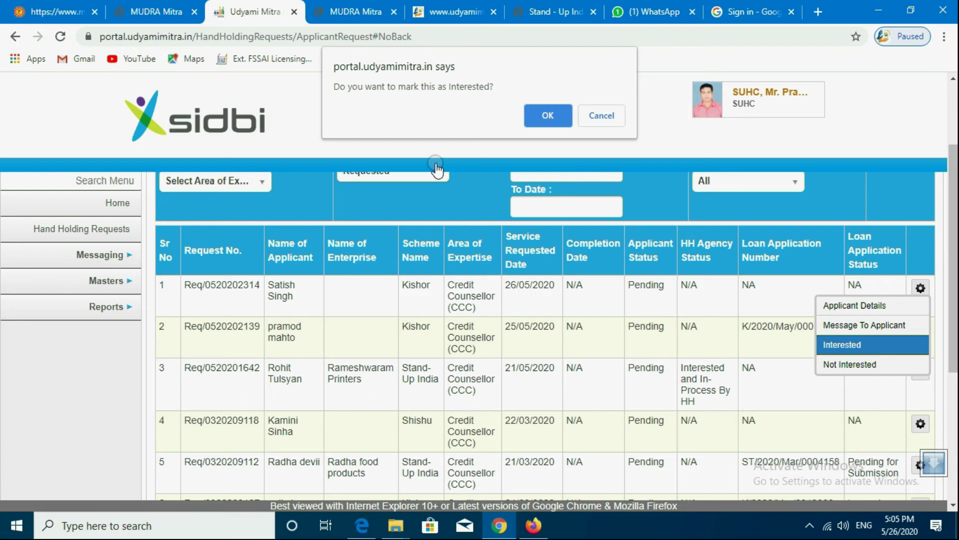
{"action": "left_click", "coordinate": [547, 114]}
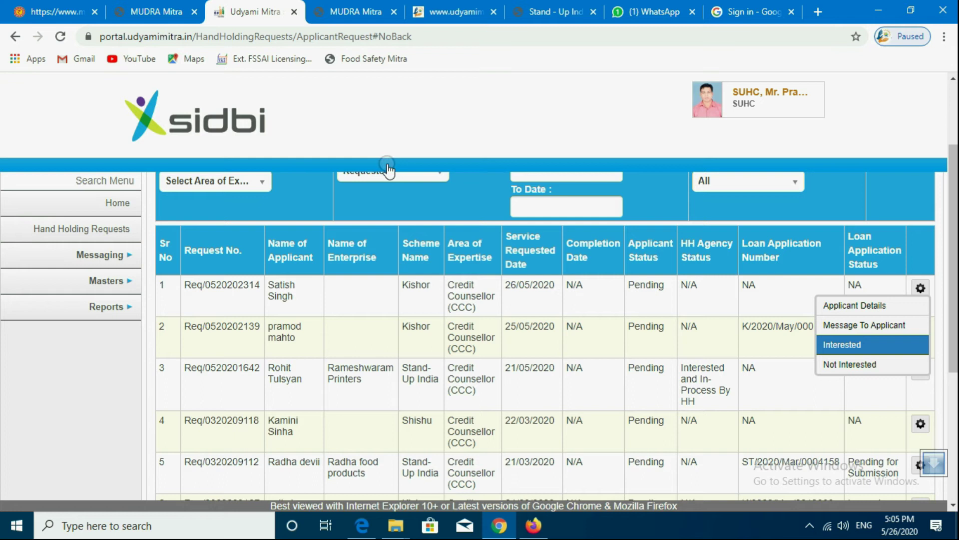
{"action": "left_click", "coordinate": [826, 344]}
Look at the applicant's My HandHolding Agencies page and return to the first request in the agency's list.
{"action": "left_click", "coordinate": [352, 11]}
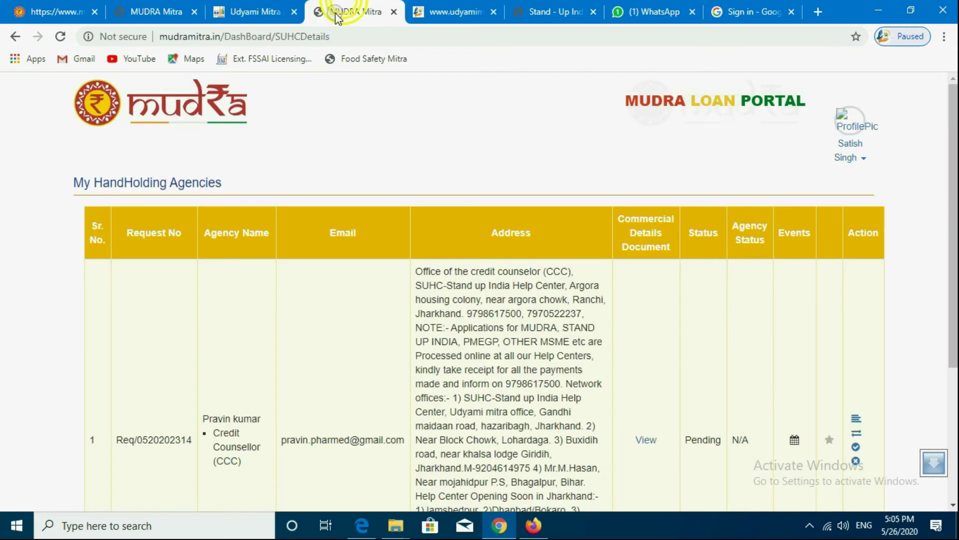
{"action": "left_click", "coordinate": [225, 6]}
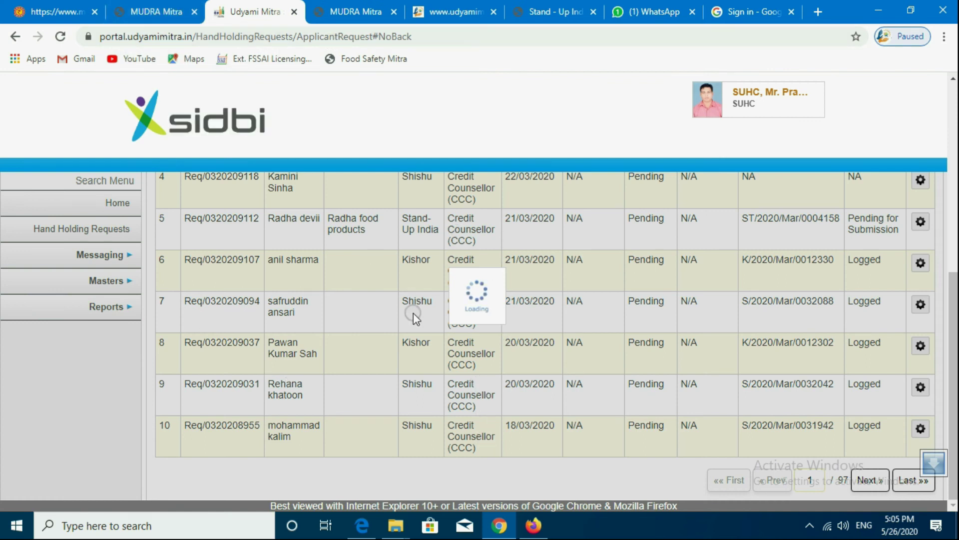
{"action": "scroll", "coordinate": [954, 347], "scroll_direction": "up", "scroll_amount": 2}
{"action": "left_click_drag", "start_coordinate": [954, 347], "coordinate": [954, 174]}
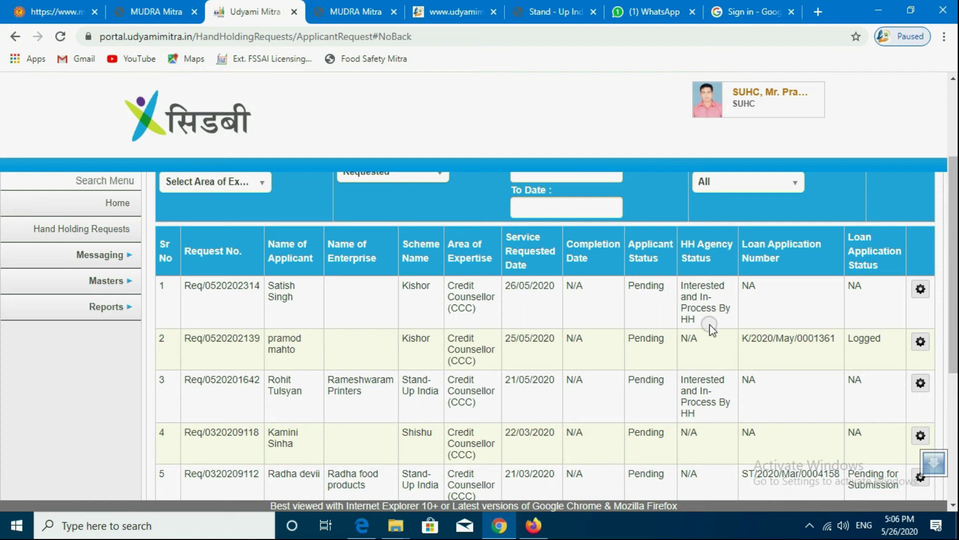
Examine the first request's HH Agency Status and open its list of available actions.
{"action": "left_click_drag", "start_coordinate": [695, 319], "coordinate": [681, 291]}
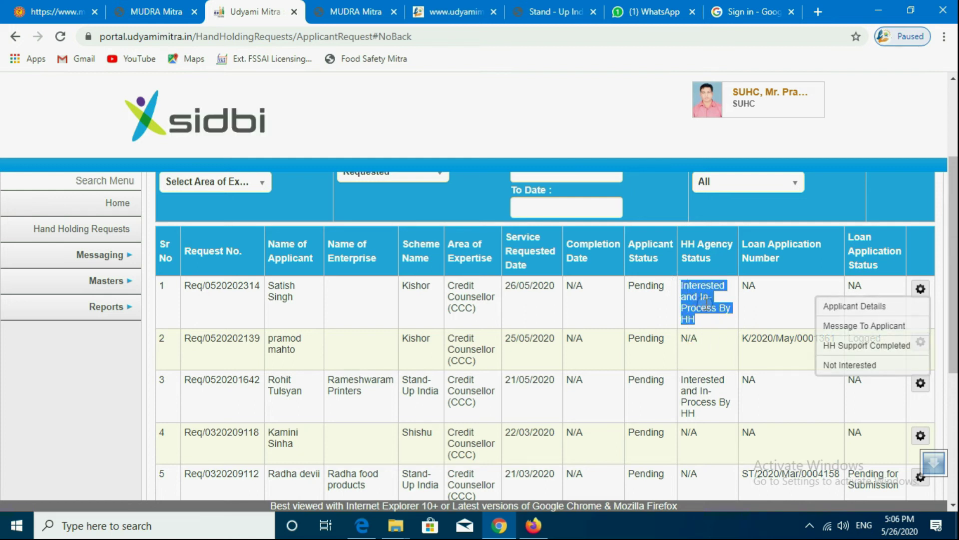
{"action": "left_click", "coordinate": [707, 323]}
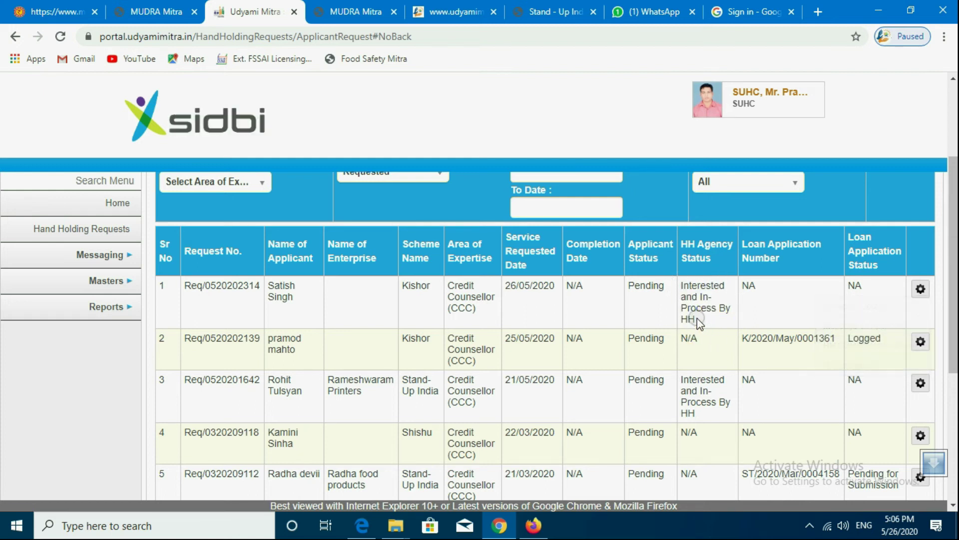
{"action": "left_click_drag", "start_coordinate": [680, 281], "coordinate": [703, 321]}
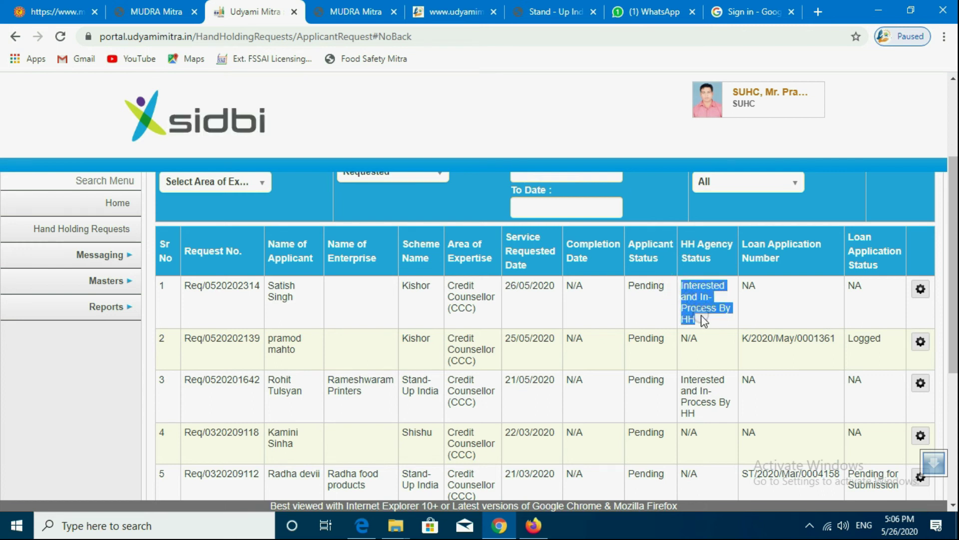
{"action": "left_click", "coordinate": [920, 289]}
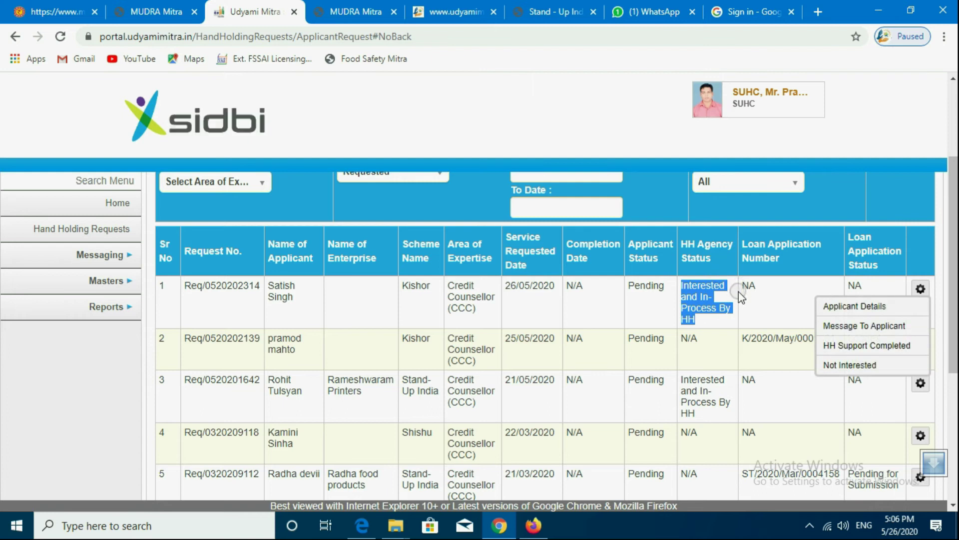
Close the first request's action list and log out of the agency's Udyami Mitra account.
{"action": "left_click", "coordinate": [713, 325]}
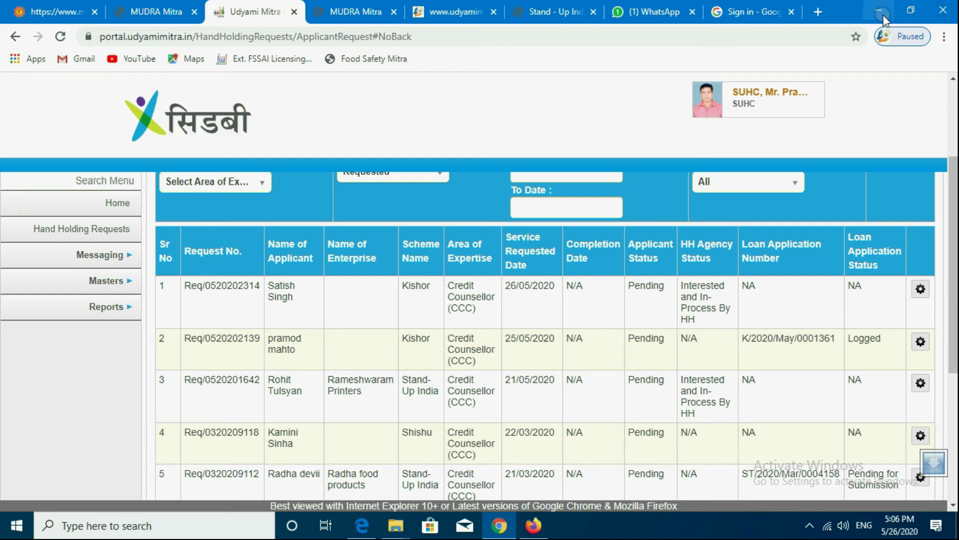
{"action": "left_click", "coordinate": [739, 100]}
{"action": "left_click", "coordinate": [738, 171]}
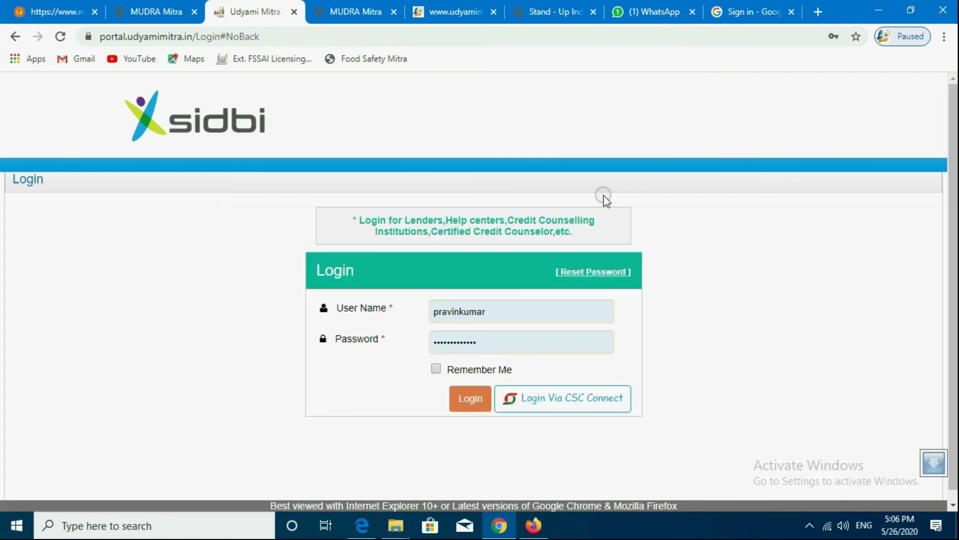
Switch to the applicant's Gmail inbox in Firefox and open the Handholding Support Service Request email.
{"action": "left_click", "coordinate": [878, 10]}
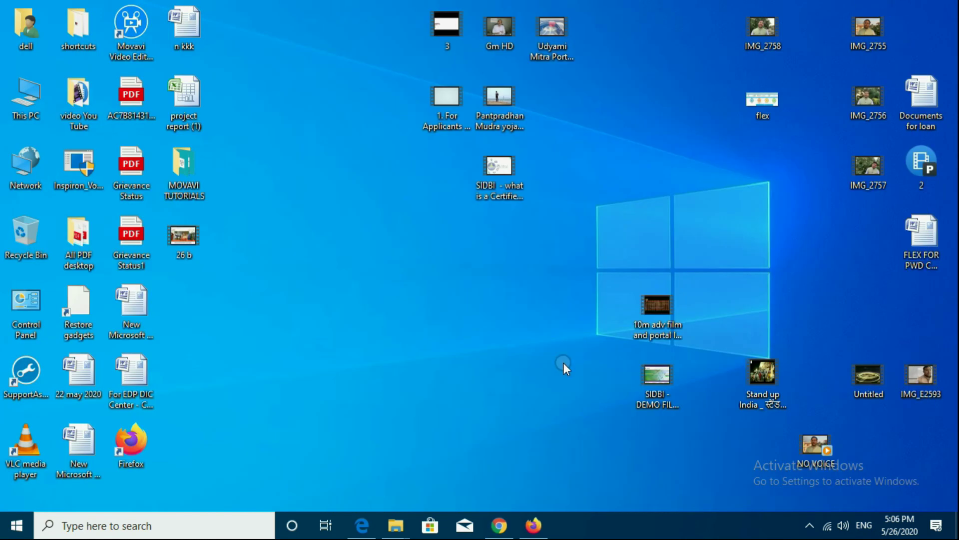
{"action": "left_click", "coordinate": [533, 525]}
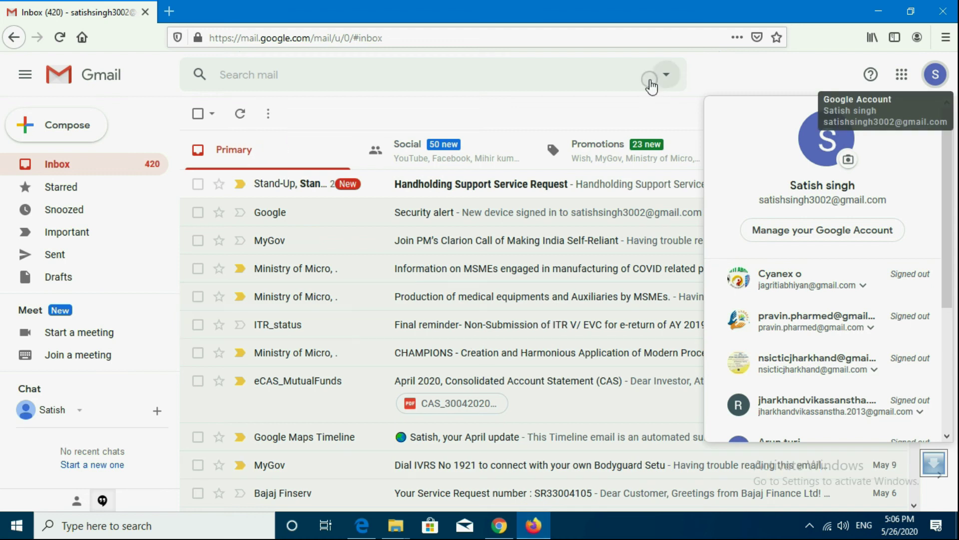
{"action": "left_click", "coordinate": [727, 65]}
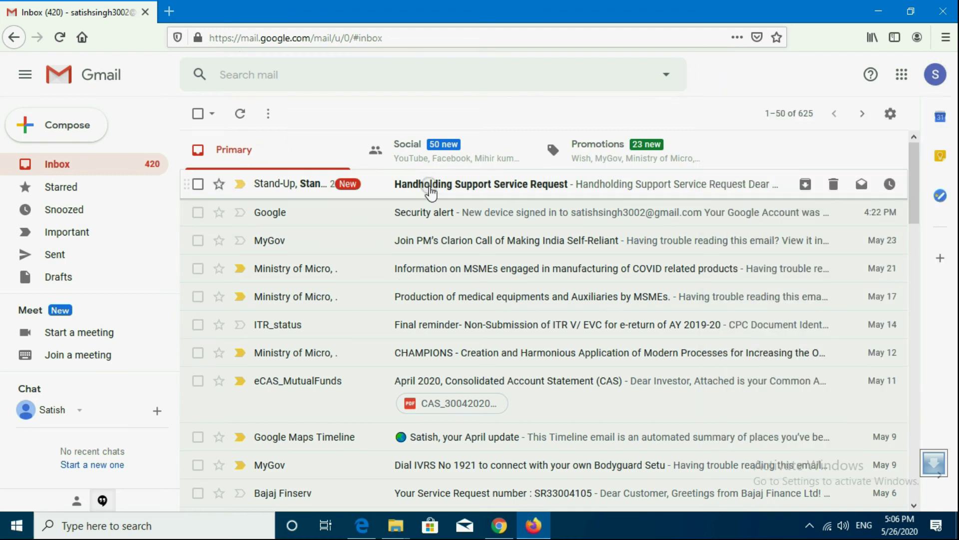
{"action": "left_click", "coordinate": [429, 185]}
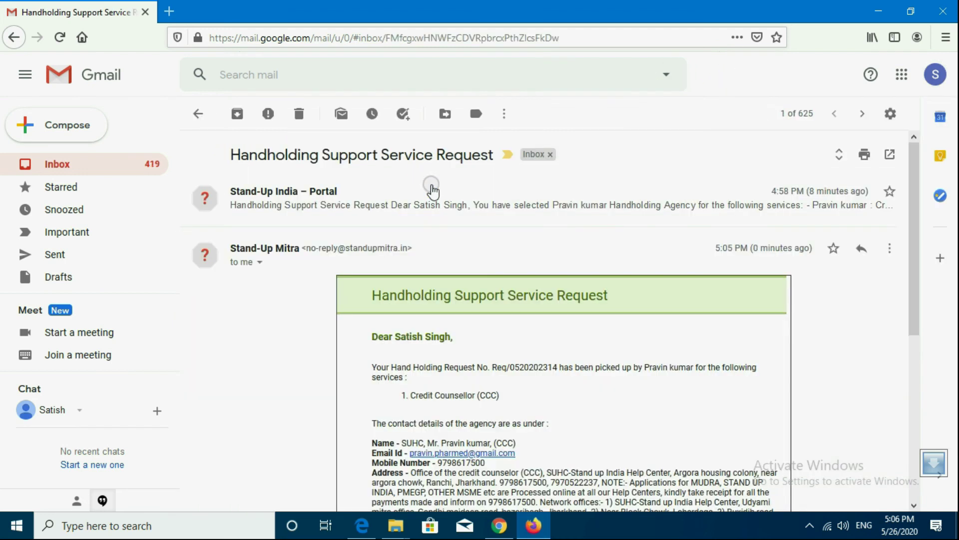
Examine the email's pick-up notice, the listed service and the handholding agency's contact details.
{"action": "scroll", "coordinate": [450, 270], "scroll_direction": "down", "scroll_amount": 5}
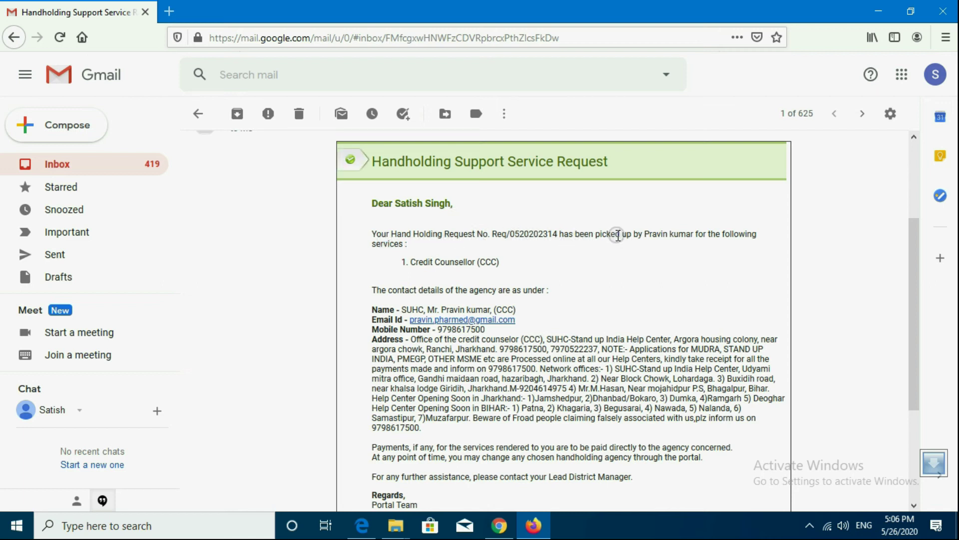
{"action": "left_click_drag", "start_coordinate": [599, 232], "coordinate": [752, 251]}
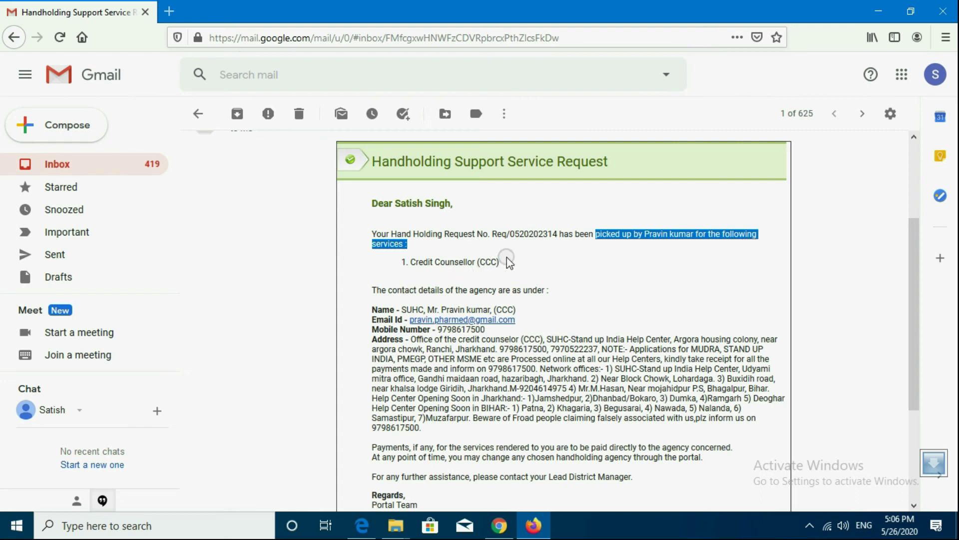
{"action": "left_click_drag", "start_coordinate": [501, 262], "coordinate": [394, 264]}
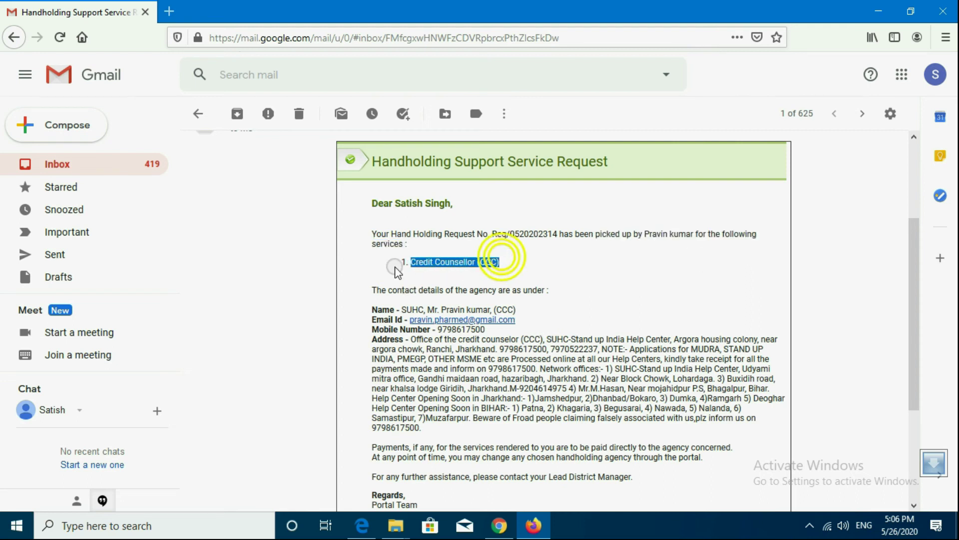
{"action": "left_click", "coordinate": [540, 263]}
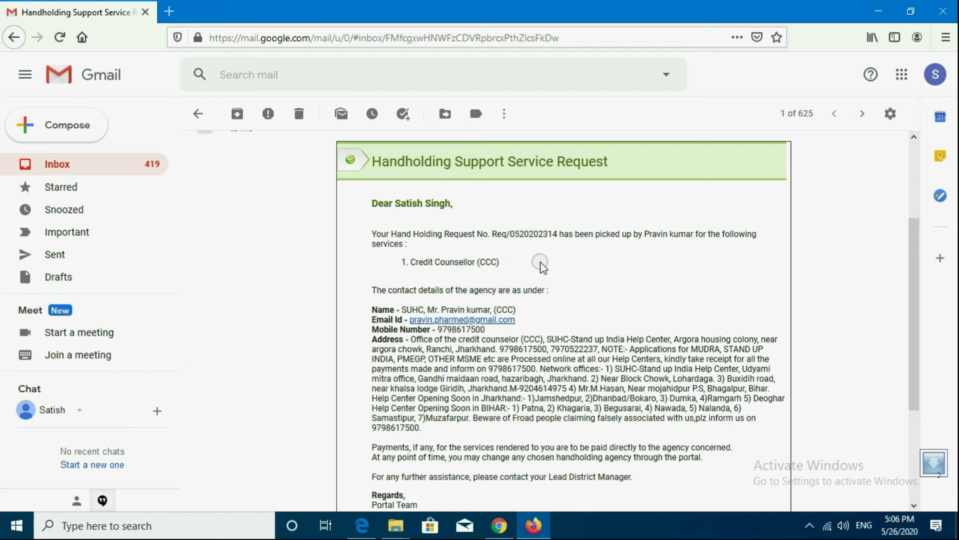
{"action": "scroll", "coordinate": [541, 263], "scroll_direction": "down", "scroll_amount": 3}
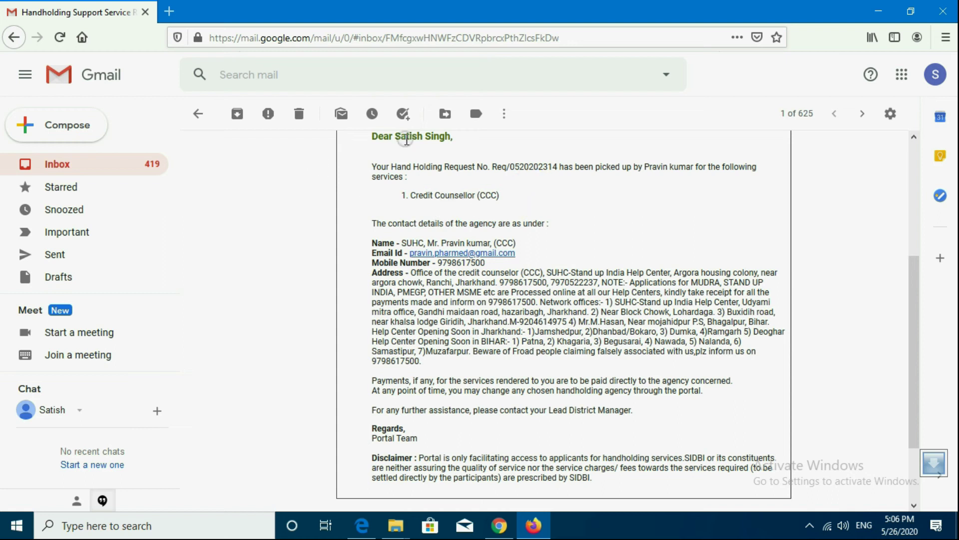
{"action": "mouse_move", "coordinate": [403, 242]}
{"action": "left_mouse_down"}
{"action": "mouse_move", "coordinate": [527, 246]}
{"action": "mouse_move", "coordinate": [408, 256]}
{"action": "left_mouse_up"}
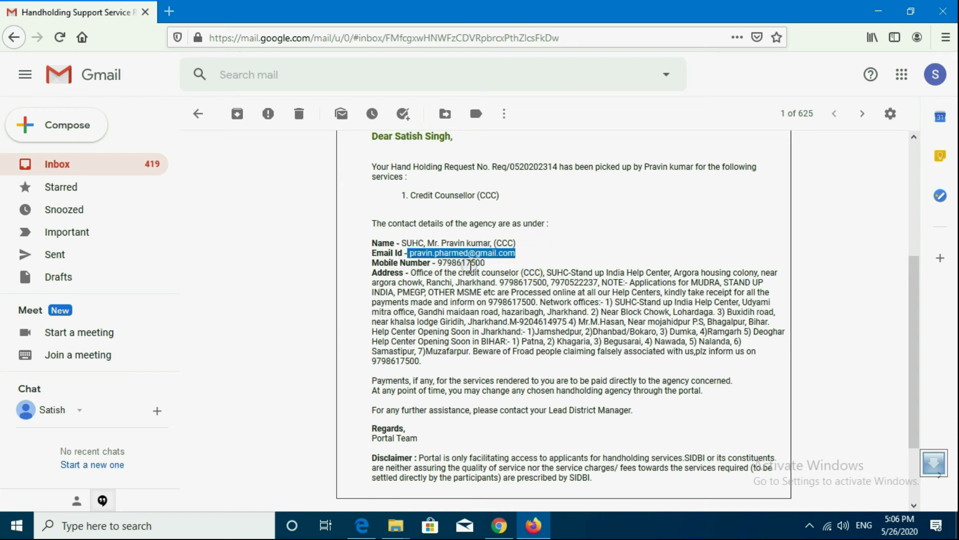
{"action": "left_click", "coordinate": [472, 264]}
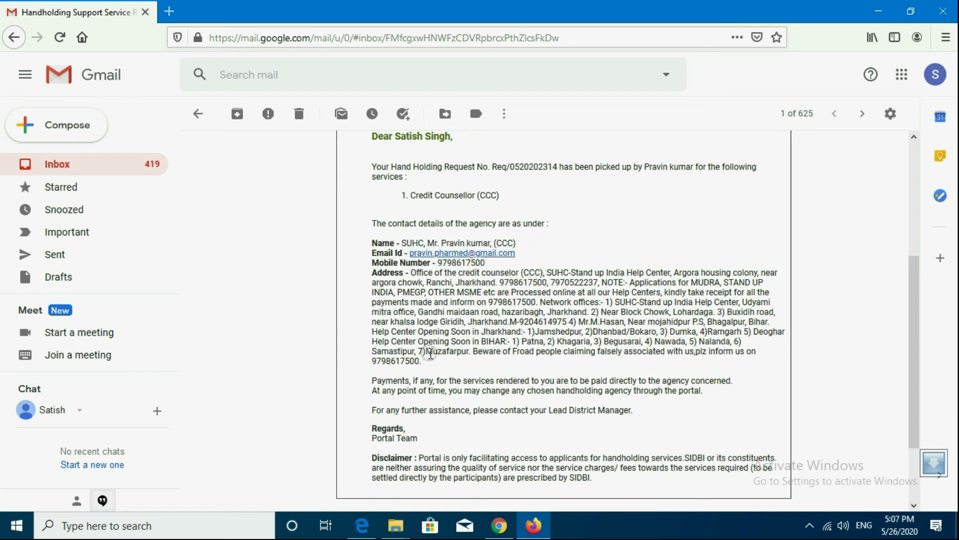
{"action": "left_click_drag", "start_coordinate": [422, 362], "coordinate": [372, 167]}
Examine the email's lines on paying the agency directly and changing the chosen handholding agency, and return to its beginning.
{"action": "scroll", "coordinate": [438, 381], "scroll_direction": "down", "scroll_amount": 2}
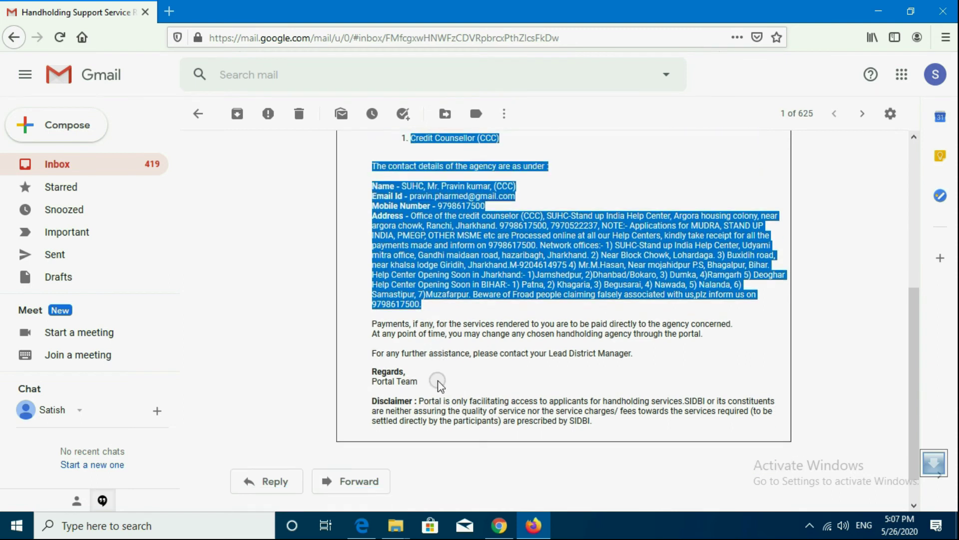
{"action": "left_click", "coordinate": [375, 320]}
{"action": "left_click_drag", "start_coordinate": [371, 313], "coordinate": [499, 328]}
{"action": "left_click", "coordinate": [619, 348]}
{"action": "left_click_drag", "start_coordinate": [703, 324], "coordinate": [383, 315]}
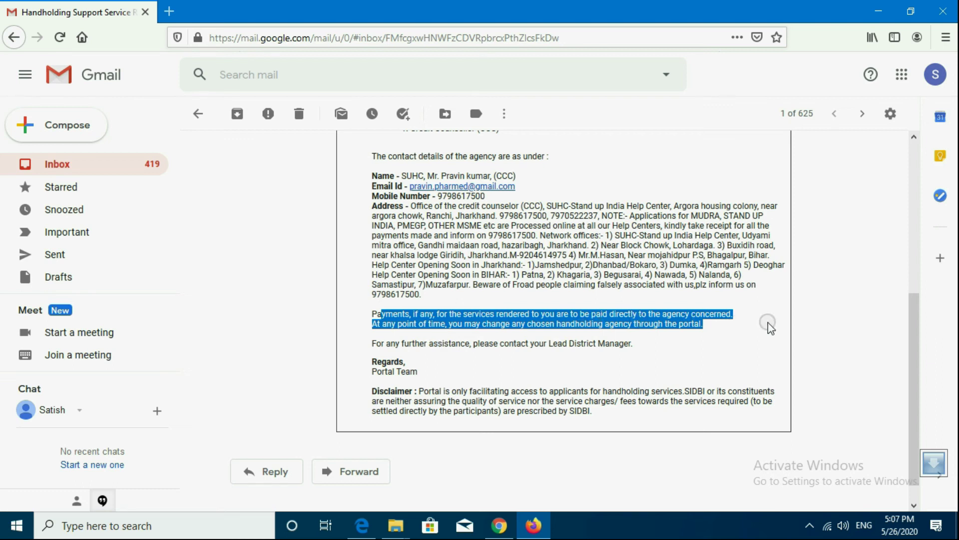
{"action": "left_click", "coordinate": [708, 327]}
{"action": "left_click_drag", "start_coordinate": [706, 324], "coordinate": [374, 316]}
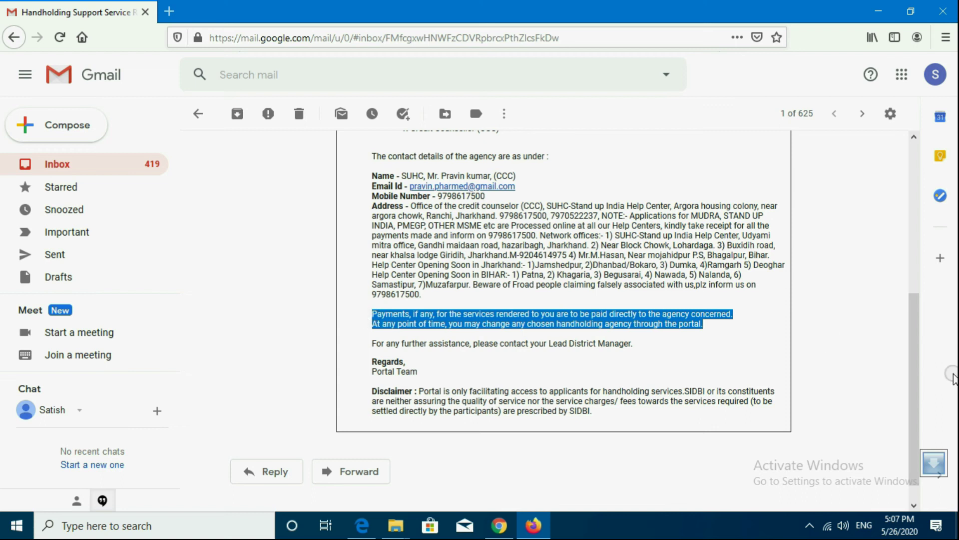
{"action": "left_click_drag", "start_coordinate": [916, 365], "coordinate": [910, 209]}
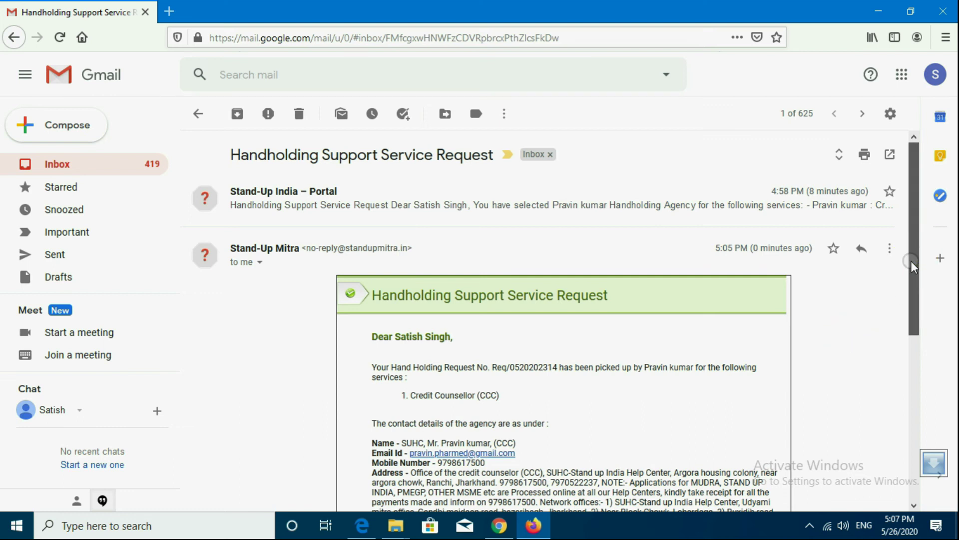
{"action": "scroll", "coordinate": [910, 261], "scroll_direction": "down", "scroll_amount": 2}
{"action": "scroll", "coordinate": [644, 309], "scroll_direction": "up", "scroll_amount": 2}
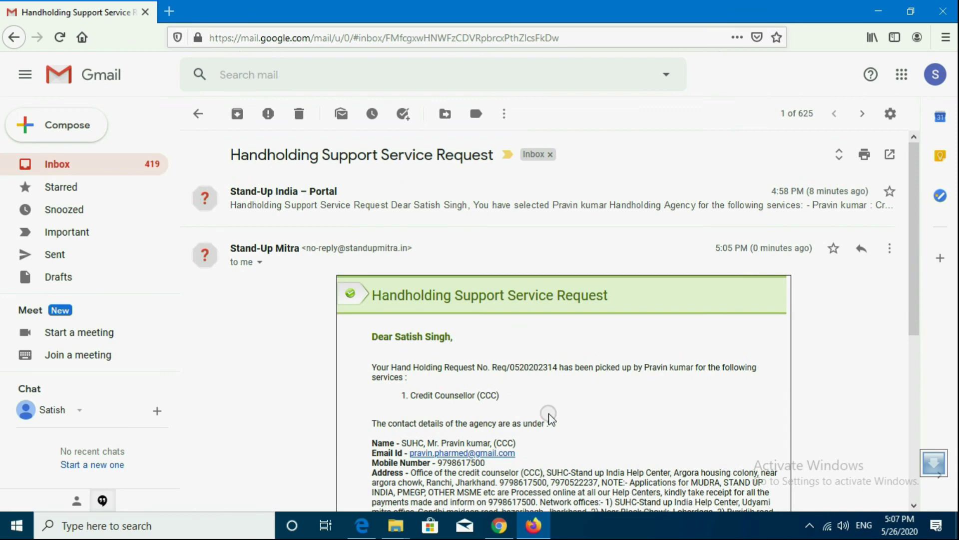
Switch back to Chrome and close the Udyami Mitra login page.
{"action": "left_click", "coordinate": [878, 9]}
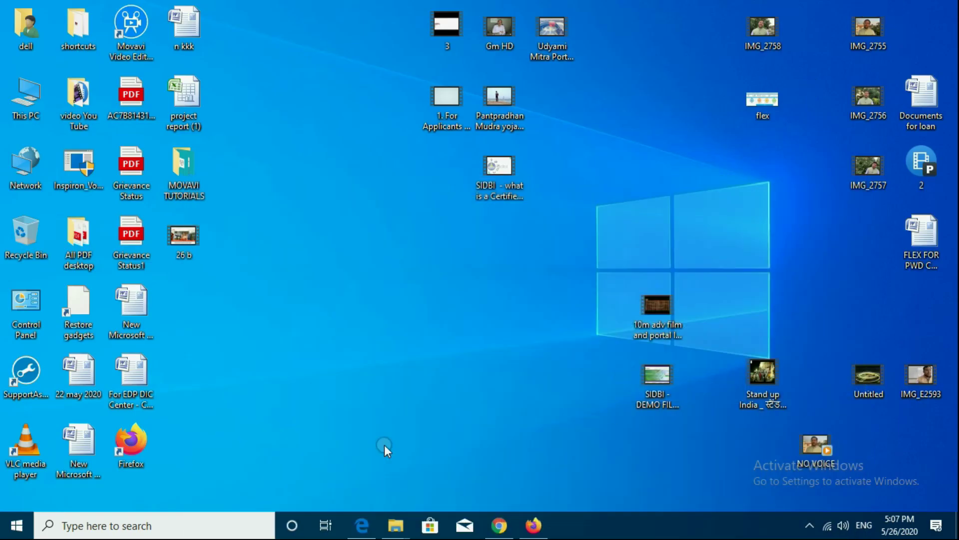
{"action": "left_click", "coordinate": [505, 535]}
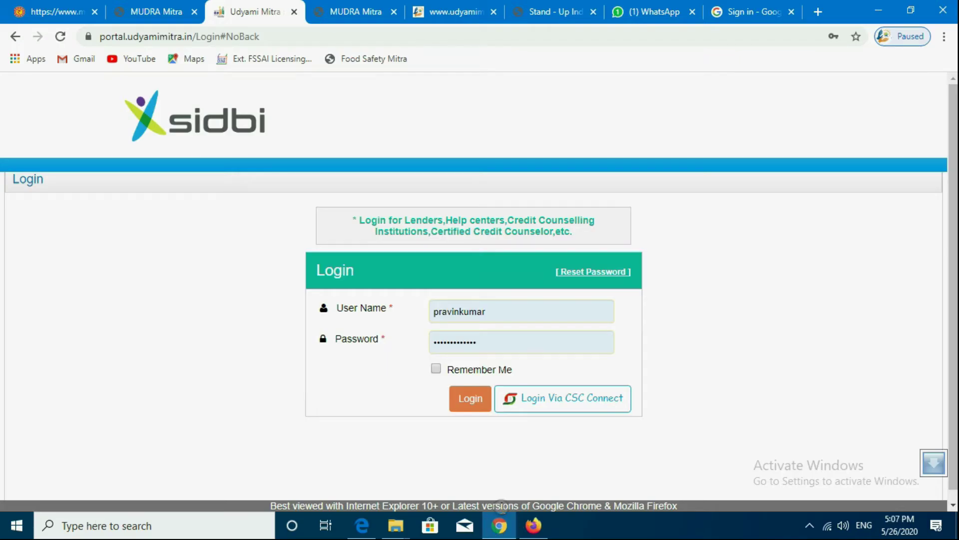
{"action": "left_click", "coordinate": [164, 10]}
{"action": "left_click", "coordinate": [235, 11]}
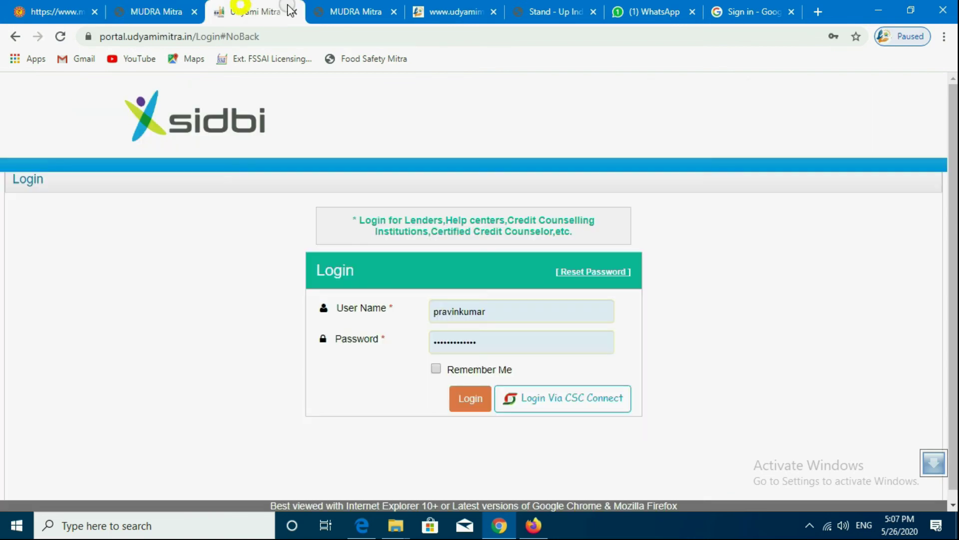
{"action": "left_click", "coordinate": [293, 11]}
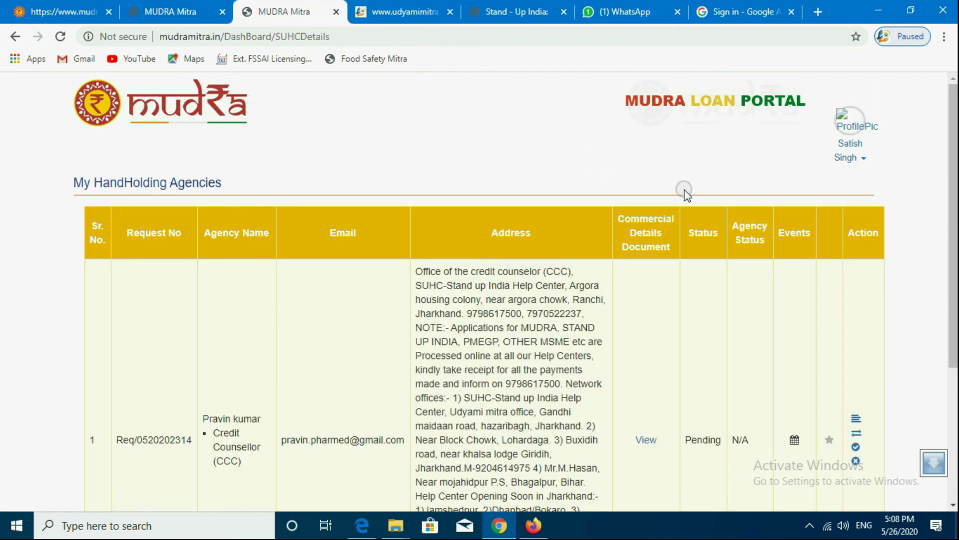
Examine the applicant's My HandHolding Agencies table and the options offered for the account.
{"action": "scroll", "coordinate": [712, 185], "scroll_direction": "down", "scroll_amount": 5}
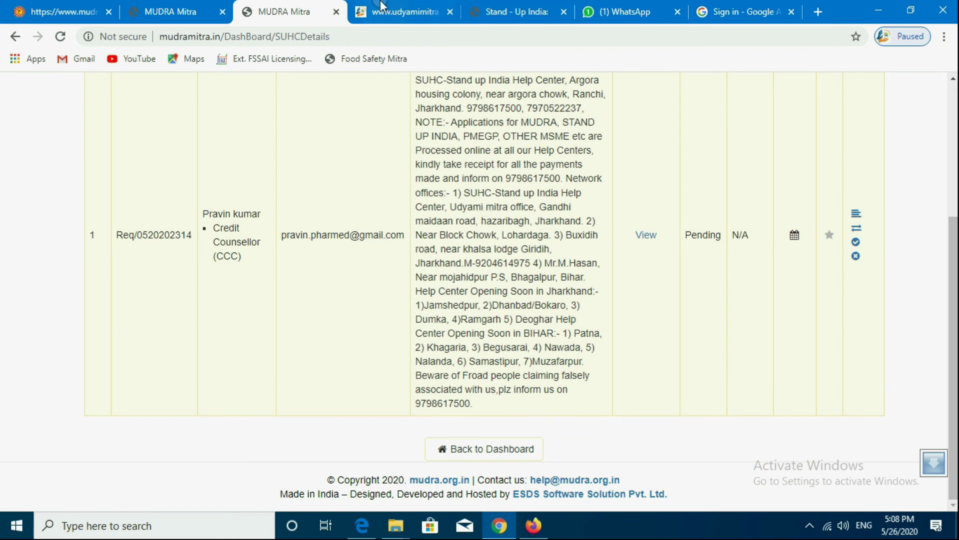
{"action": "scroll", "coordinate": [532, 186], "scroll_direction": "up", "scroll_amount": 5}
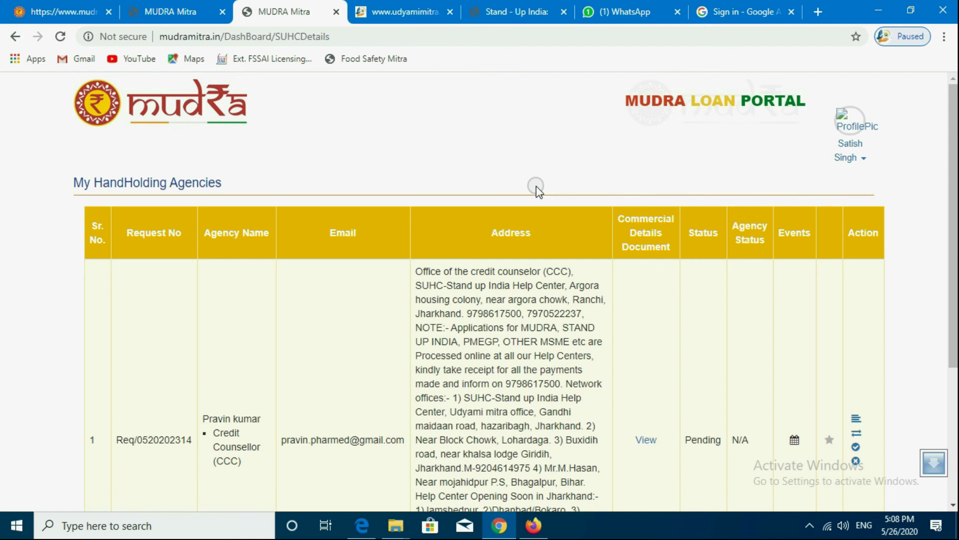
{"action": "scroll", "coordinate": [536, 186], "scroll_direction": "down", "scroll_amount": 5}
{"action": "scroll", "coordinate": [538, 192], "scroll_direction": "up", "scroll_amount": 5}
{"action": "left_click", "coordinate": [862, 158]}
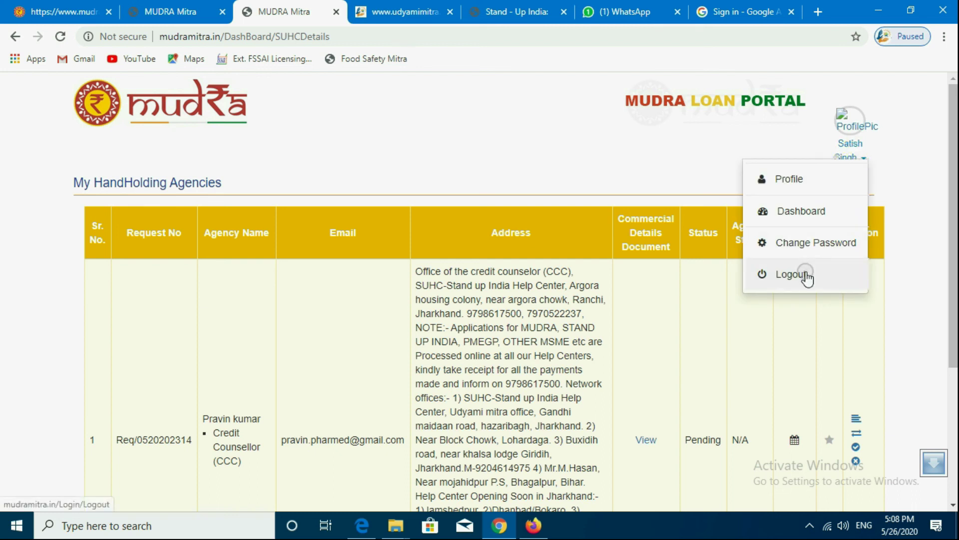
{"action": "left_click", "coordinate": [373, 142]}
{"action": "scroll", "coordinate": [375, 143], "scroll_direction": "down", "scroll_amount": 5}
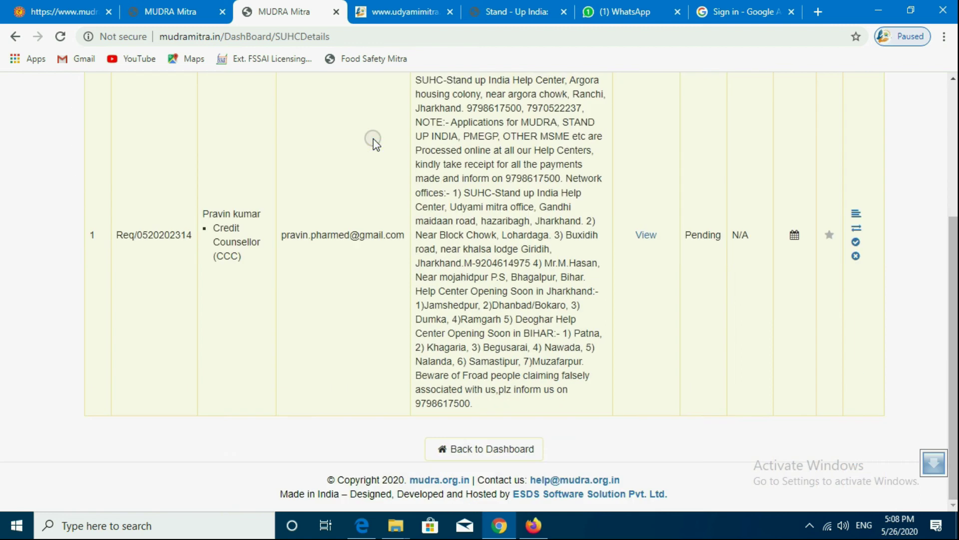
{"action": "scroll", "coordinate": [373, 142], "scroll_direction": "up", "scroll_amount": 4}
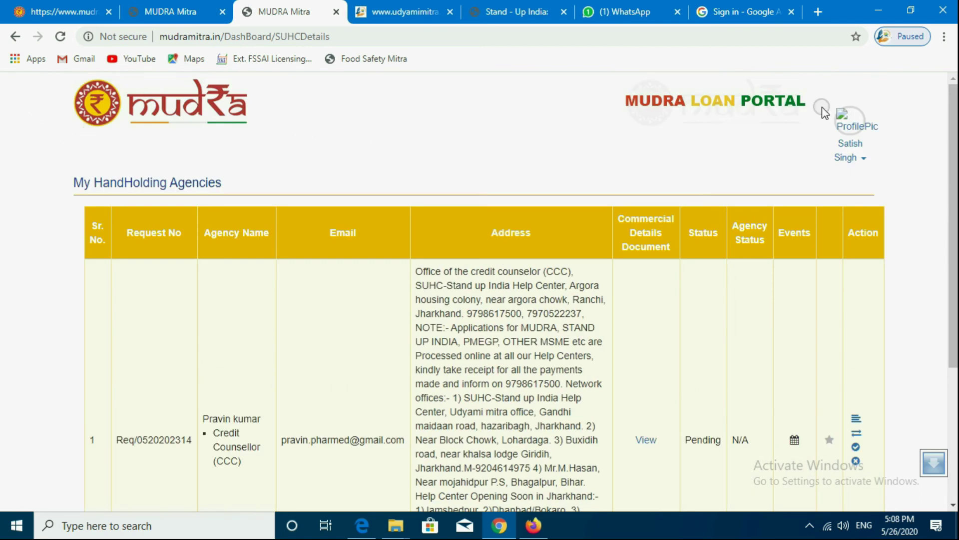
Go to the applicant's MUDRA dashboard and open the Kishor loan application form.
{"action": "left_click", "coordinate": [851, 134]}
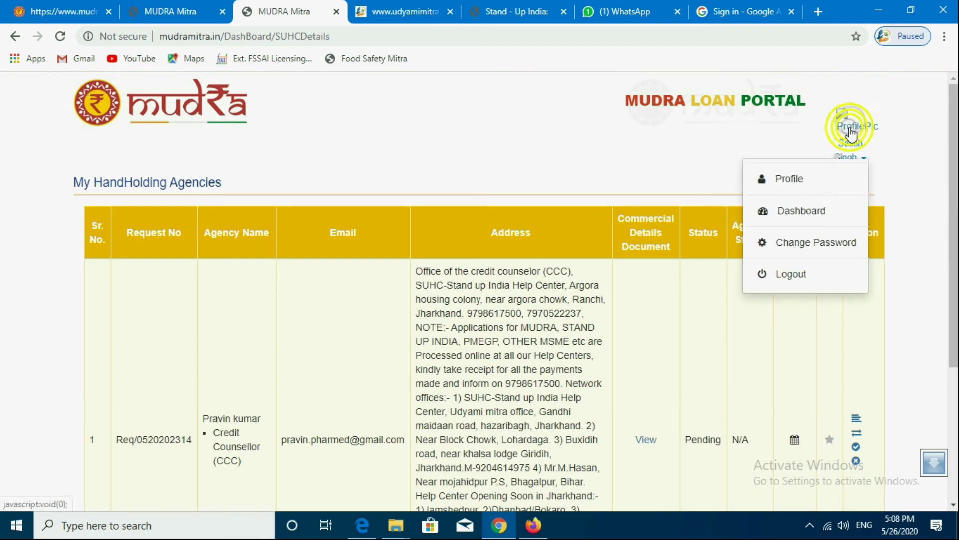
{"action": "left_click", "coordinate": [799, 206]}
{"action": "scroll", "coordinate": [226, 231], "scroll_direction": "down", "scroll_amount": 5}
{"action": "scroll", "coordinate": [225, 231], "scroll_direction": "up", "scroll_amount": 5}
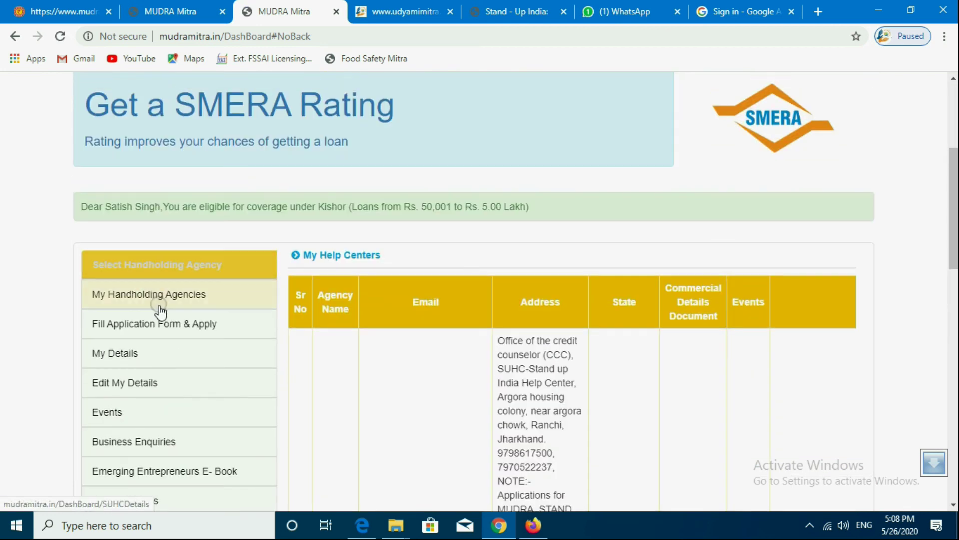
{"action": "left_click", "coordinate": [210, 340]}
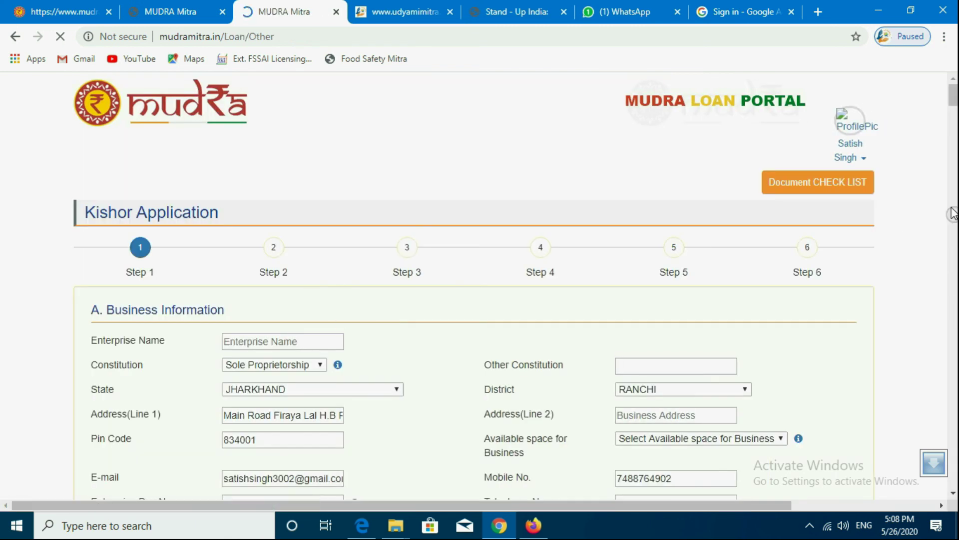
{"action": "left_click_drag", "start_coordinate": [955, 95], "coordinate": [954, 62]}
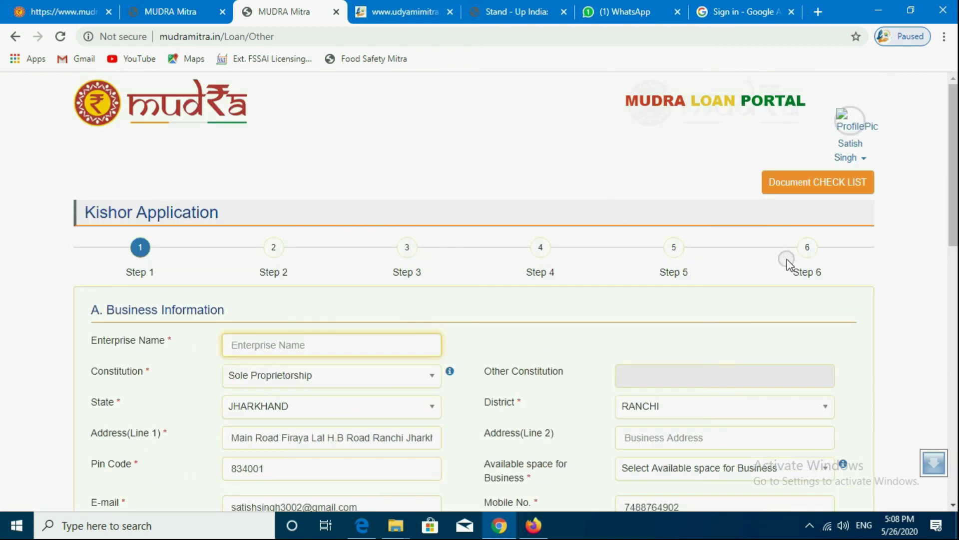
Look through Steps 2 to 6 of the Kishor Application, ending with the Declaration.
{"action": "left_click", "coordinate": [276, 254]}
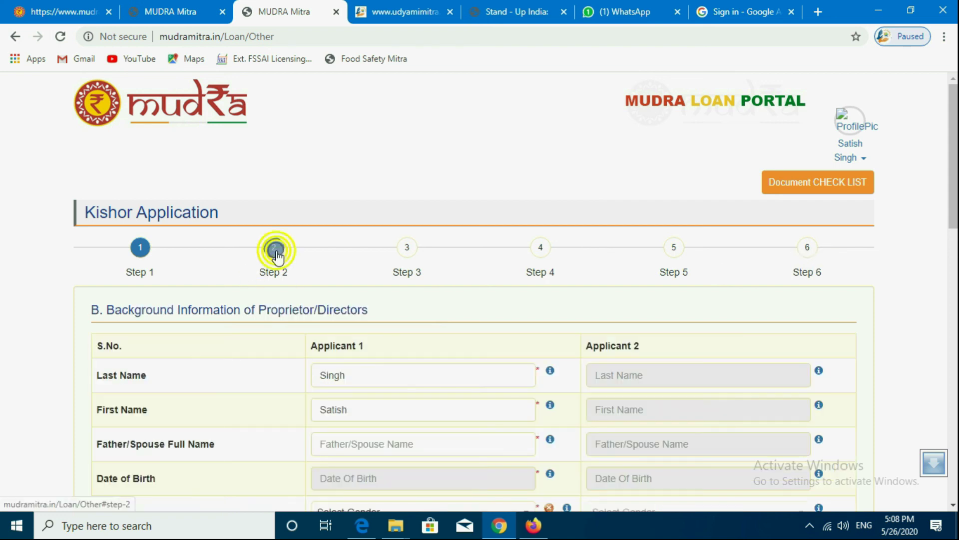
{"action": "left_click", "coordinate": [402, 256]}
{"action": "left_click", "coordinate": [543, 248]}
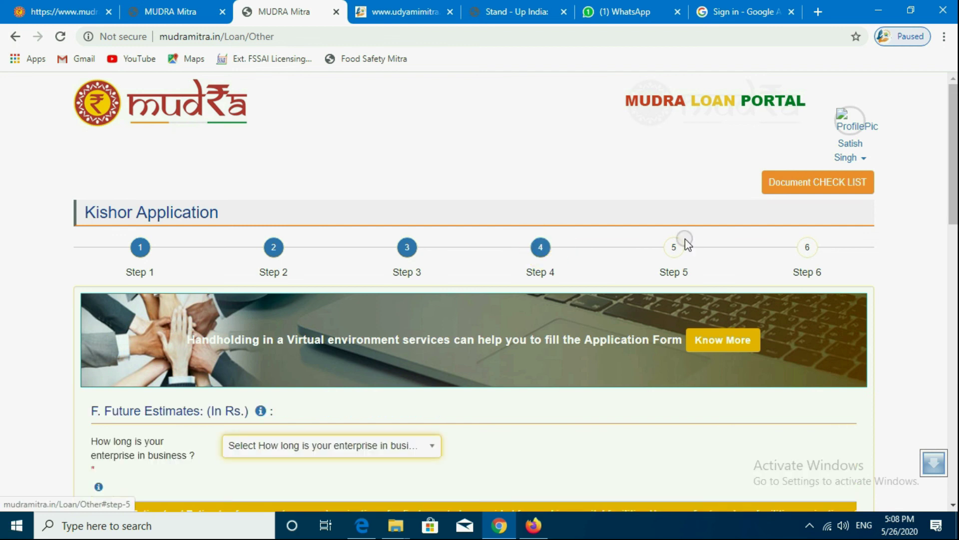
{"action": "left_click", "coordinate": [685, 239]}
{"action": "left_click", "coordinate": [804, 249]}
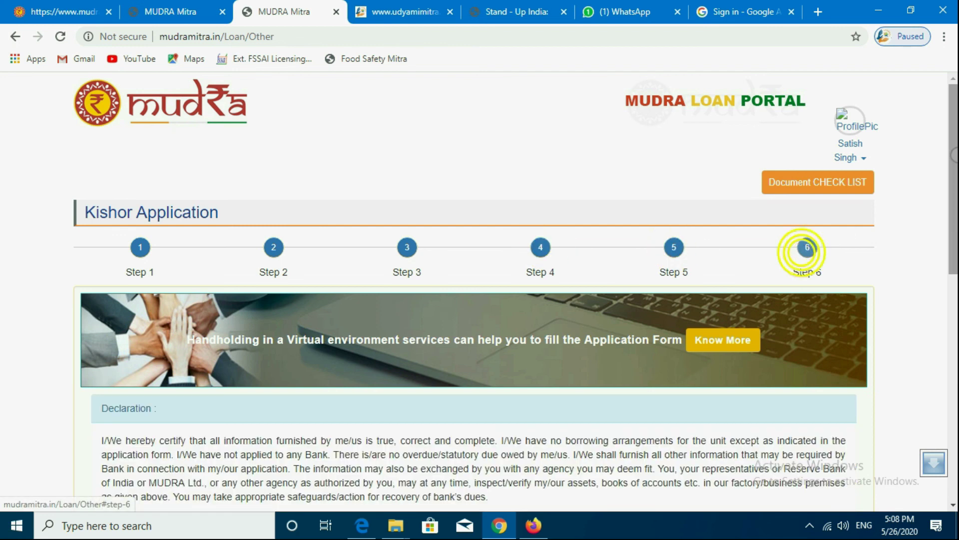
{"action": "scroll", "coordinate": [805, 249], "scroll_direction": "down", "scroll_amount": 10}
{"action": "scroll", "coordinate": [243, 206], "scroll_direction": "up", "scroll_amount": 10}
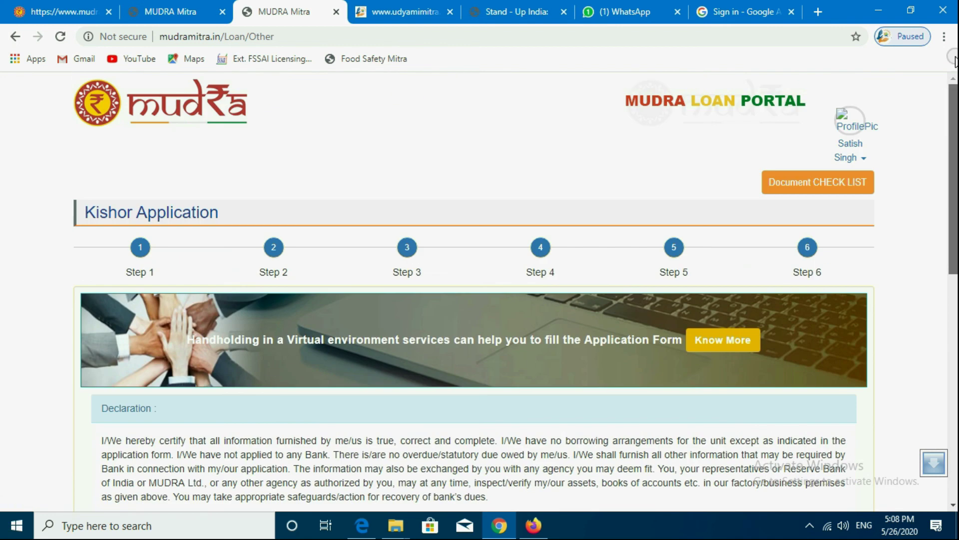
Review the Business Information in Step 1 and the proprietor/director background fields in Step 2 of the Kishor Application, through Social Category.
{"action": "left_click", "coordinate": [140, 248]}
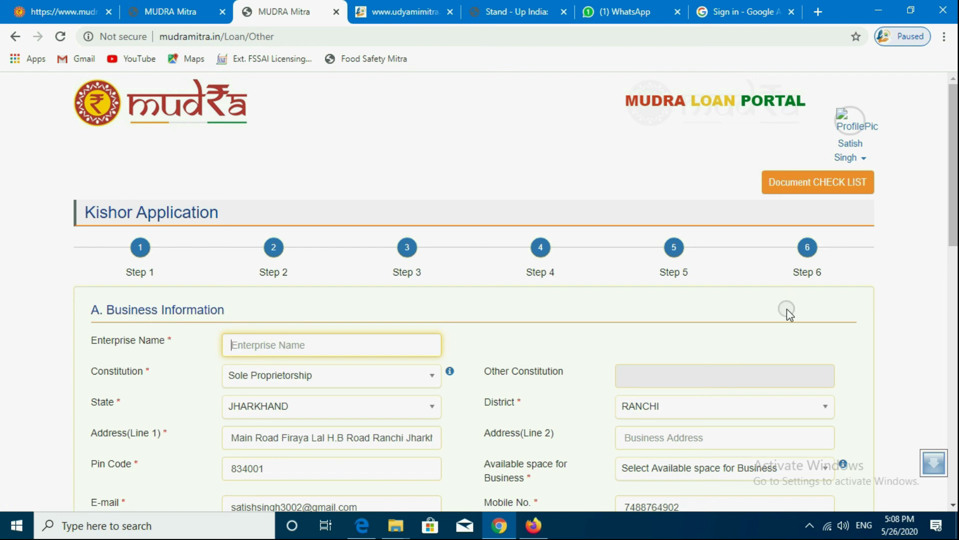
{"action": "left_click_drag", "start_coordinate": [954, 148], "coordinate": [674, 135]}
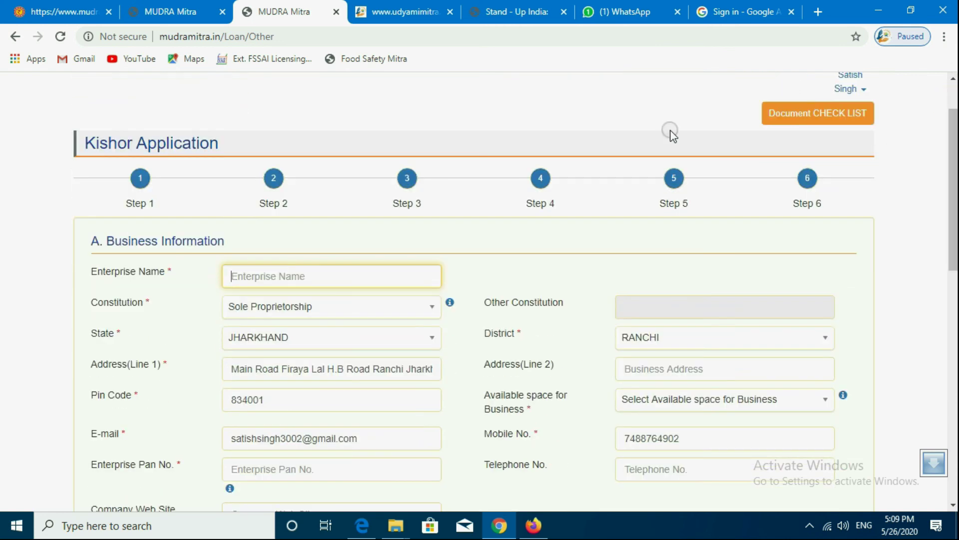
{"action": "left_click", "coordinate": [284, 175]}
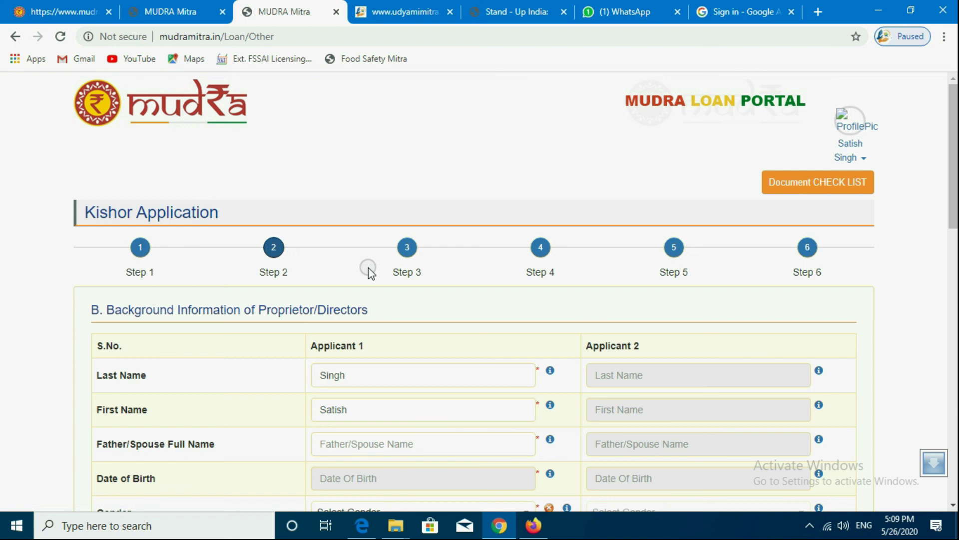
{"action": "mouse_move", "coordinate": [955, 145]}
{"action": "left_mouse_down"}
{"action": "mouse_move", "coordinate": [954, 419]}
{"action": "mouse_move", "coordinate": [955, 142]}
{"action": "left_mouse_up"}
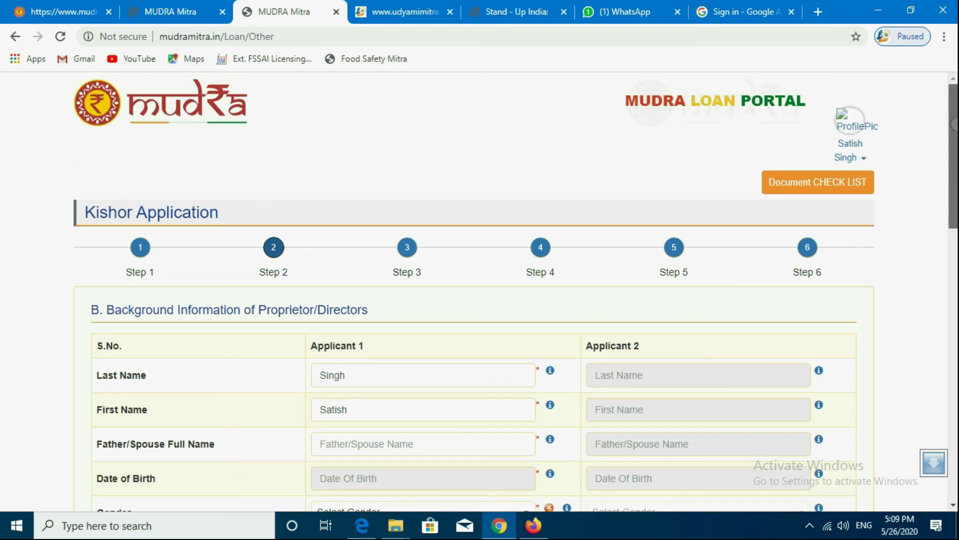
{"action": "left_click_drag", "start_coordinate": [954, 115], "coordinate": [954, 192]}
{"action": "left_click_drag", "start_coordinate": [954, 191], "coordinate": [947, 122]}
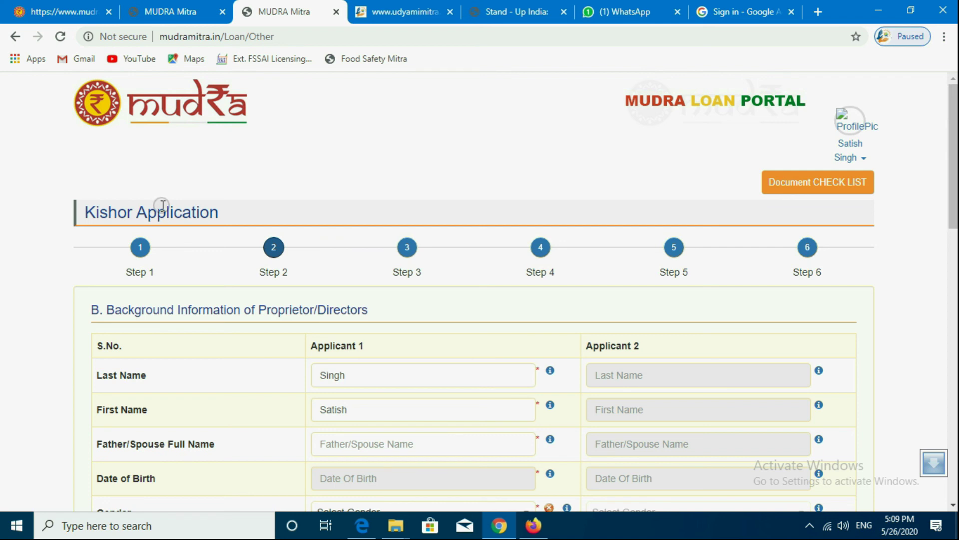
{"action": "left_click_drag", "start_coordinate": [954, 100], "coordinate": [955, 120]}
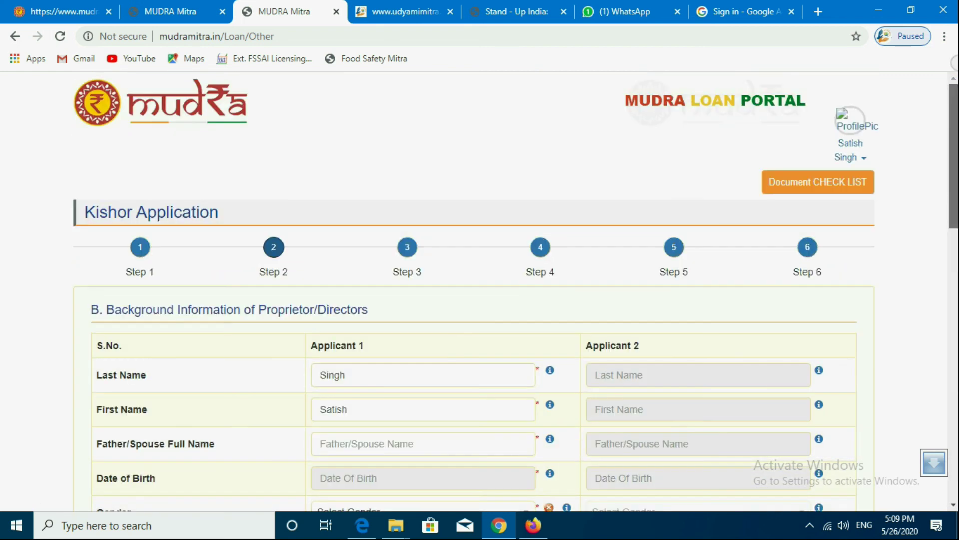
{"action": "left_click_drag", "start_coordinate": [954, 158], "coordinate": [954, 210]}
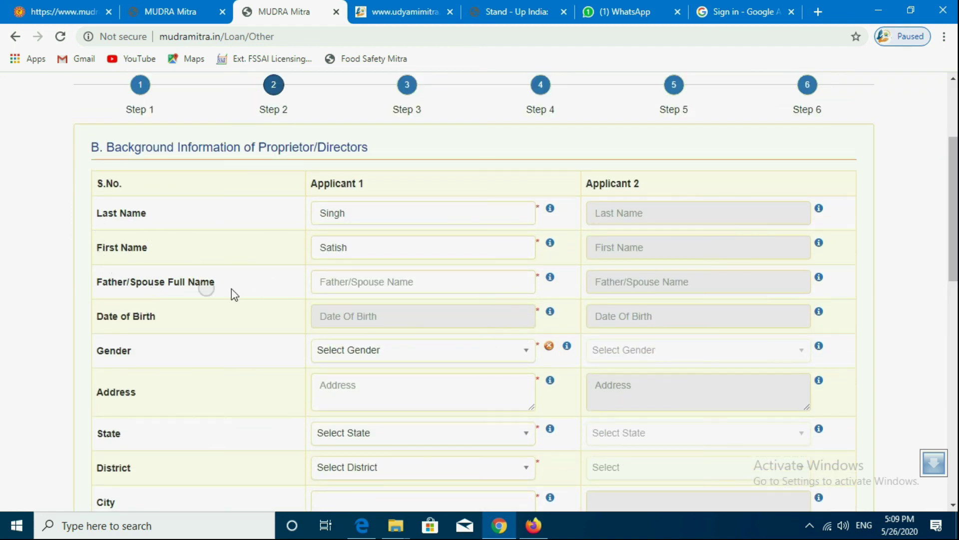
{"action": "scroll", "coordinate": [205, 367], "scroll_direction": "up", "scroll_amount": 1}
{"action": "scroll", "coordinate": [206, 359], "scroll_direction": "up", "scroll_amount": 2}
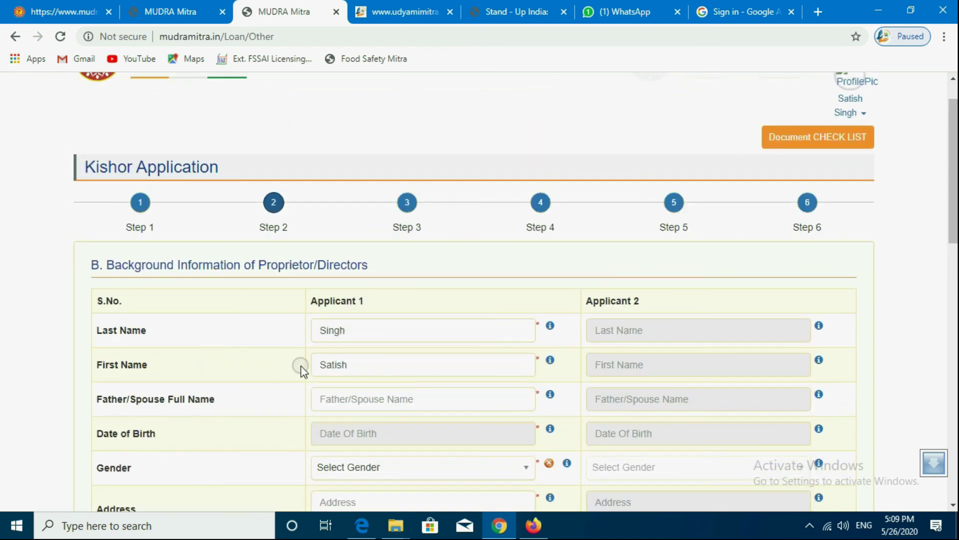
{"action": "left_click_drag", "start_coordinate": [954, 152], "coordinate": [954, 385]}
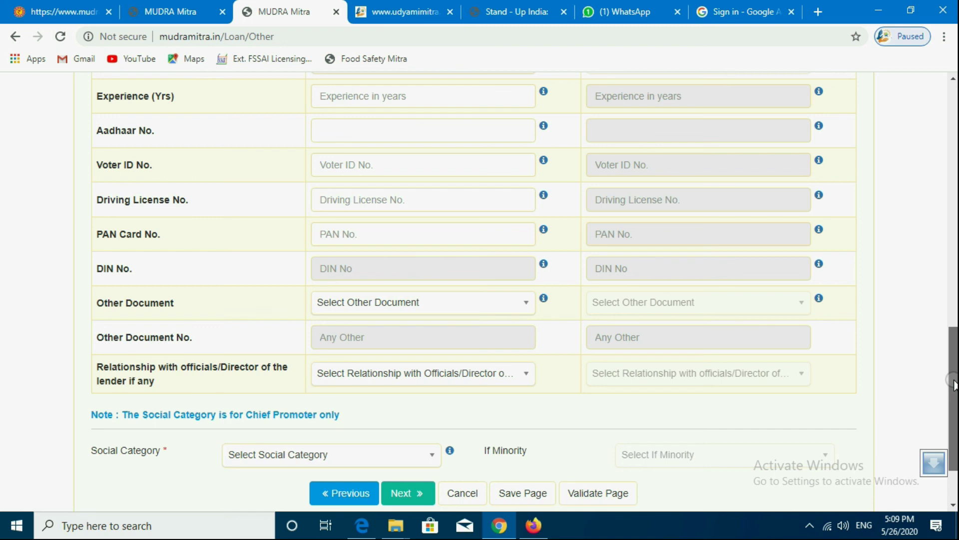
{"action": "left_click_drag", "start_coordinate": [954, 385], "coordinate": [954, 165]}
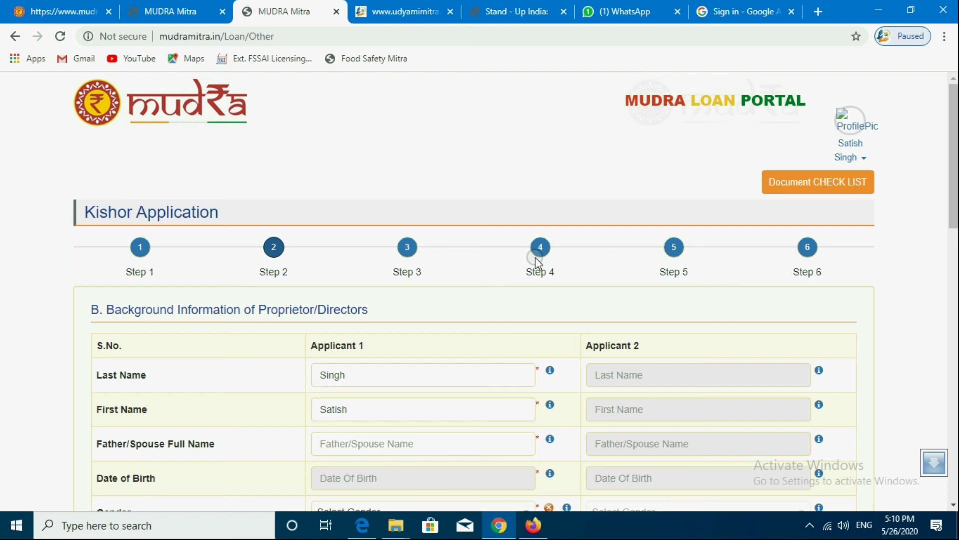
Log the applicant out of the MUDRA loan portal.
{"action": "left_click", "coordinate": [855, 158]}
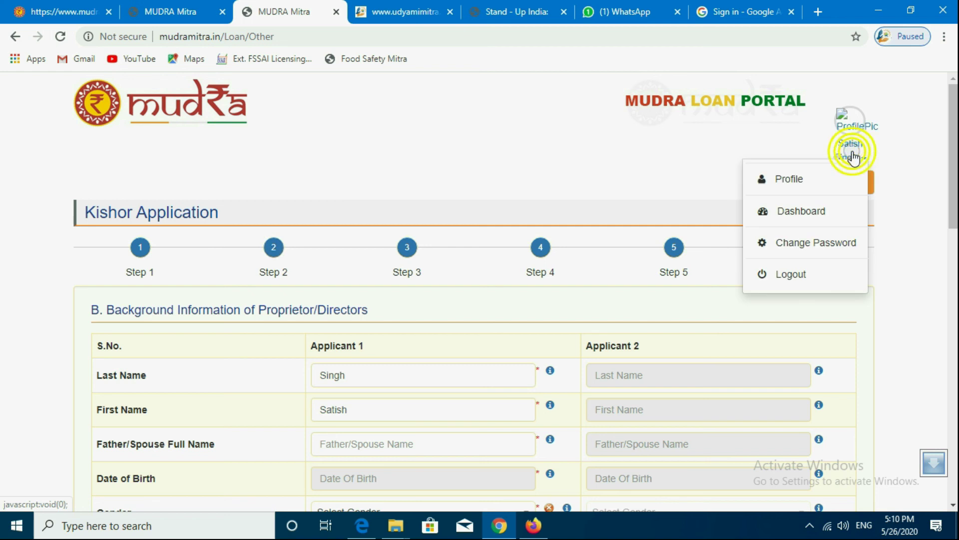
{"action": "left_click", "coordinate": [799, 275]}
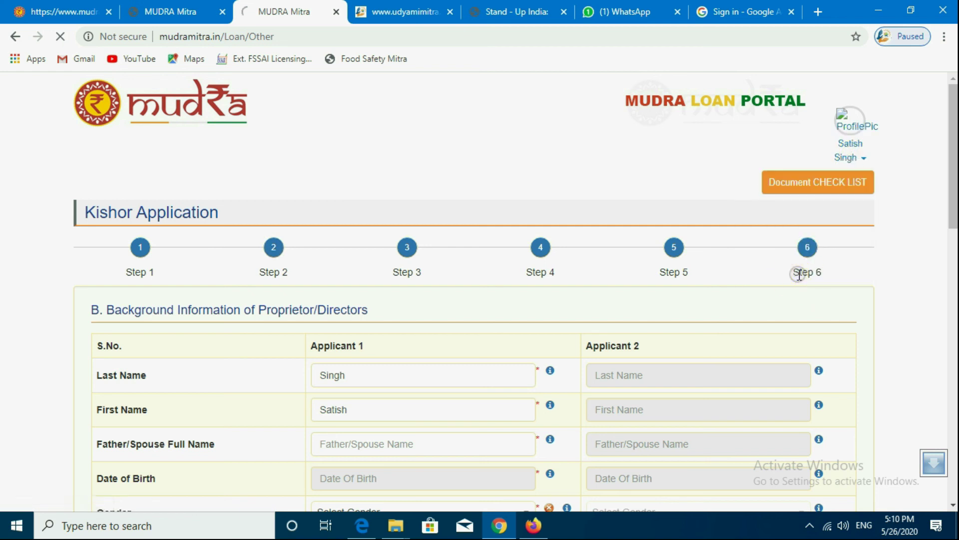